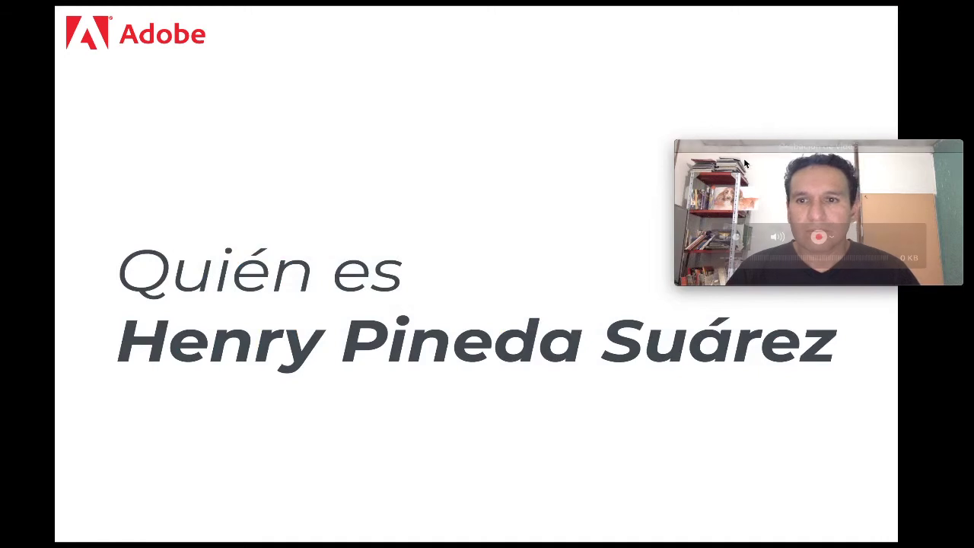
- Move the camera preview off the slide text and switch to the YouTube Studio live dashboard
left_click_drag(760, 152, 774, 4)
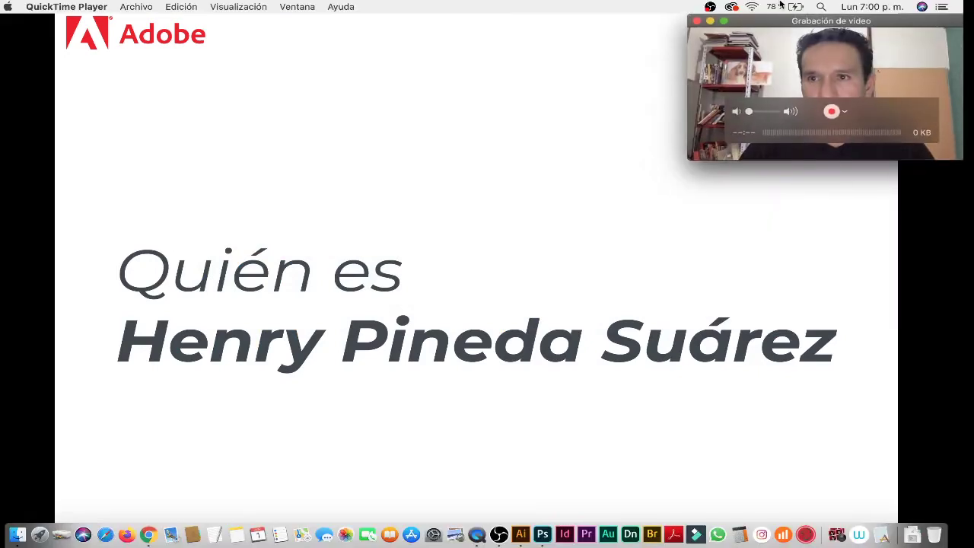
left_click(554, 149)
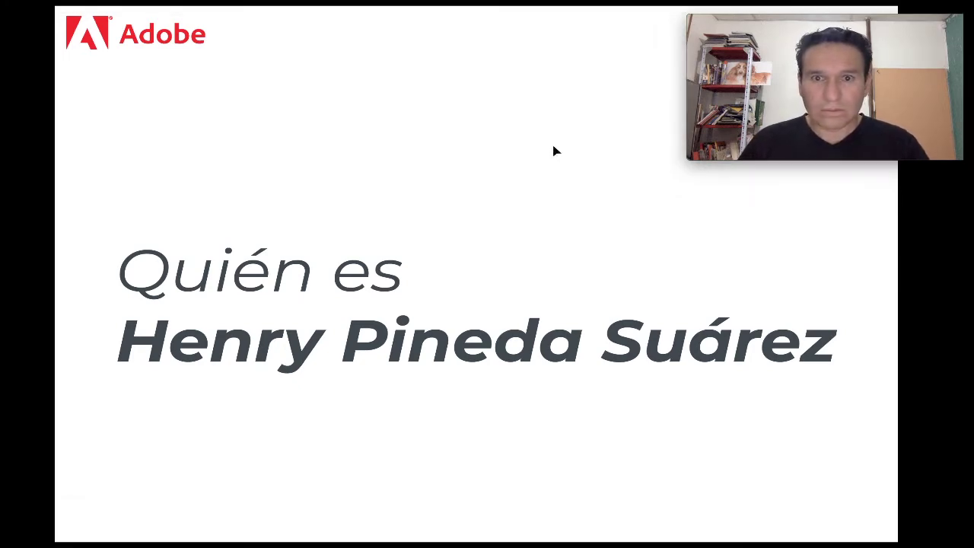
key("super+Tab")
key("super+Tab")
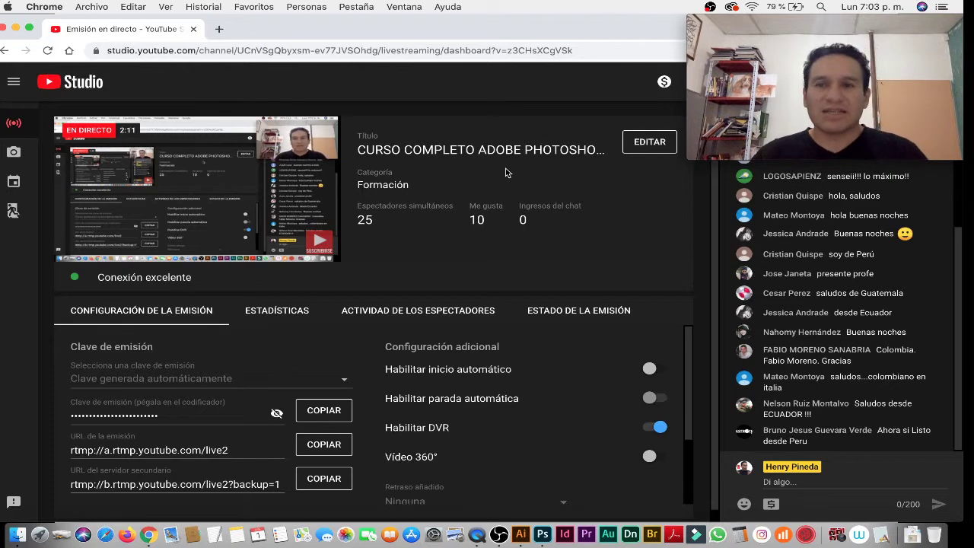
- Switch from YouTube Studio back to the full-screen 'Quién es' slideshow
key("super+Tab")
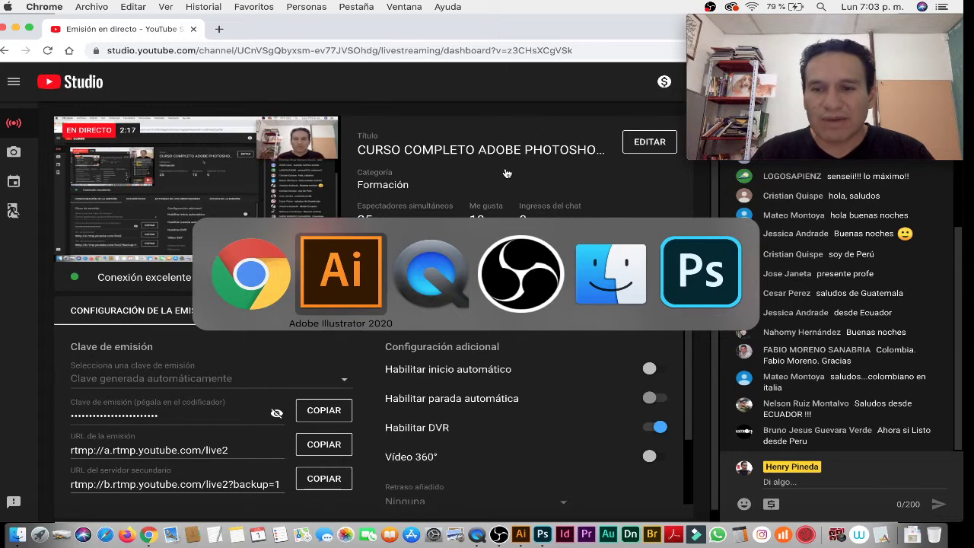
key("super+Tab")
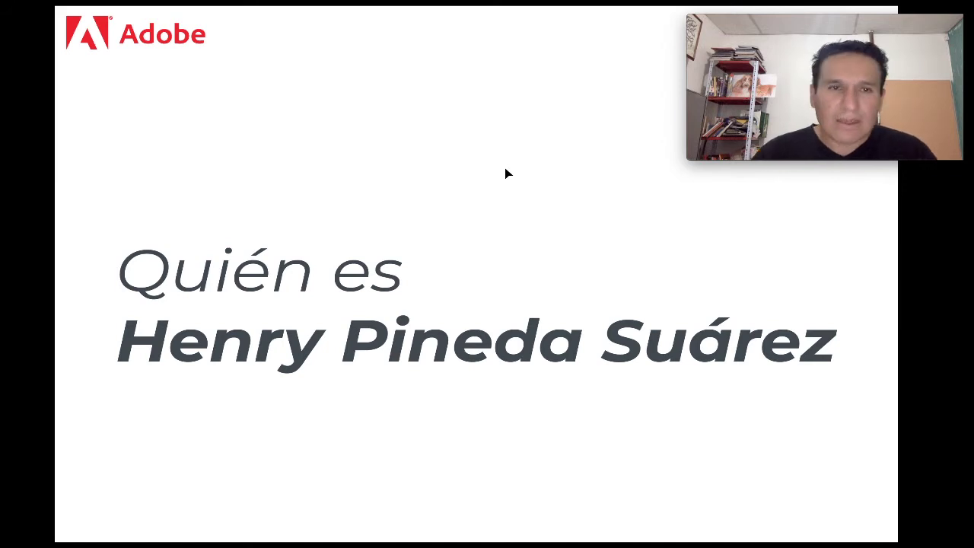
- Advance the slideshow to the '20 años Docente universitario' slide
key("Right")
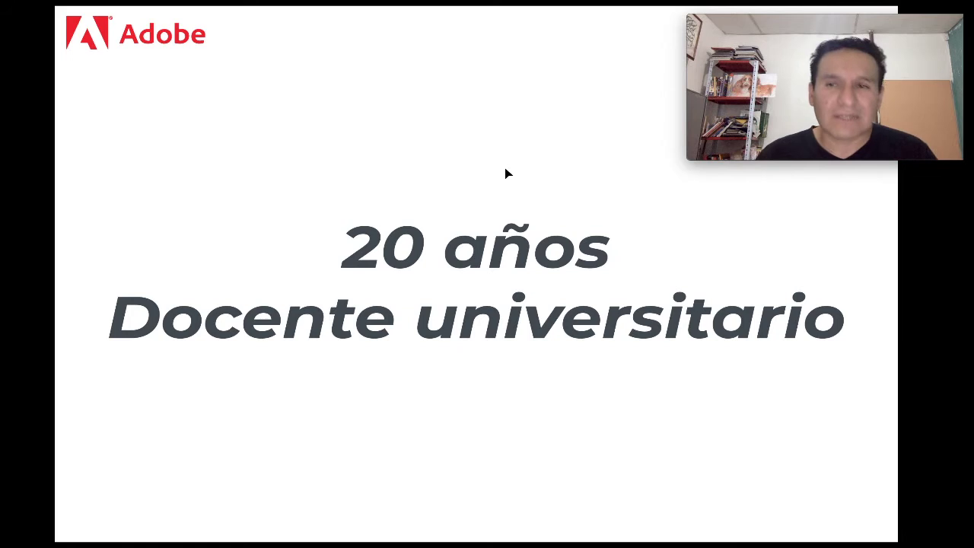
- Advance the slideshow to the Adobe Evangelist badge slide
key("Right")
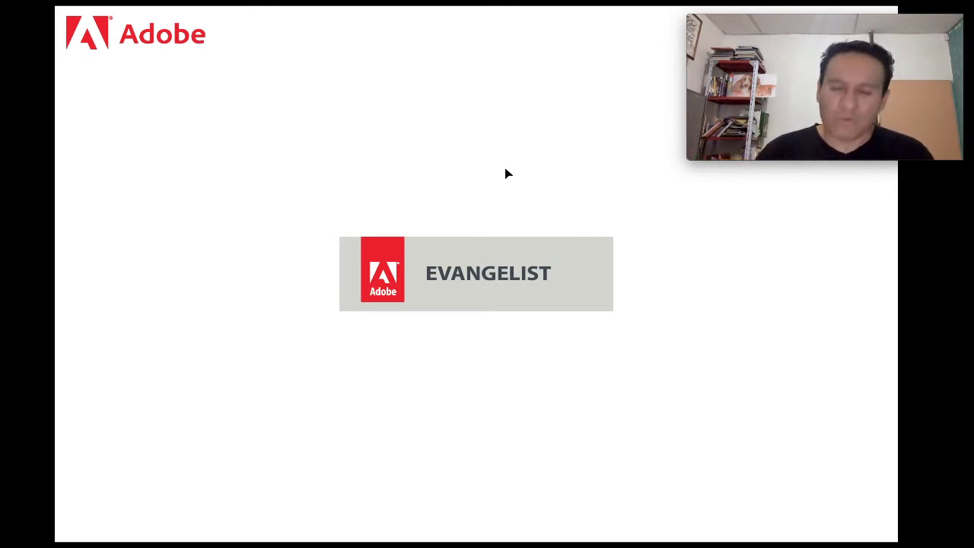
- Advance past the Notificaciones slide to the welcome slide, then switch over to Photoshop
key("Right")
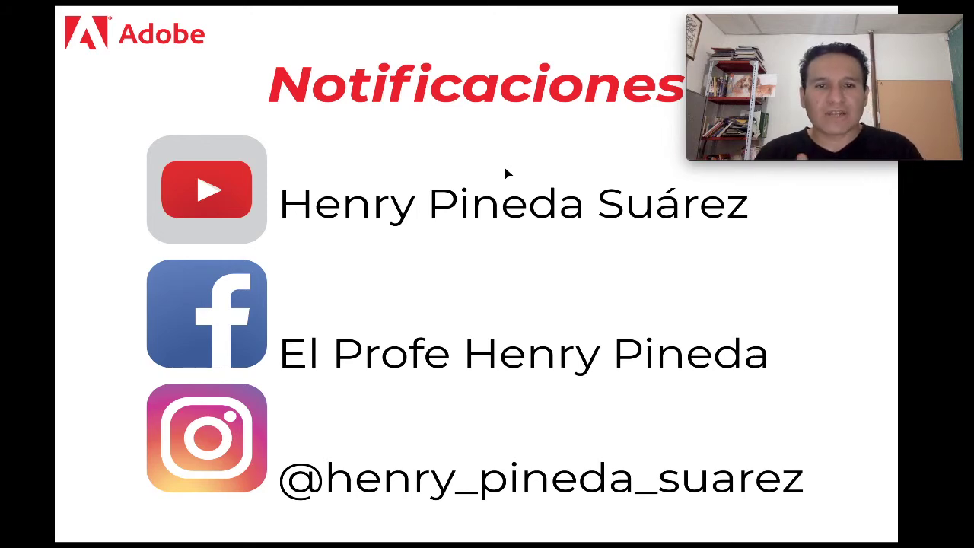
key("Right")
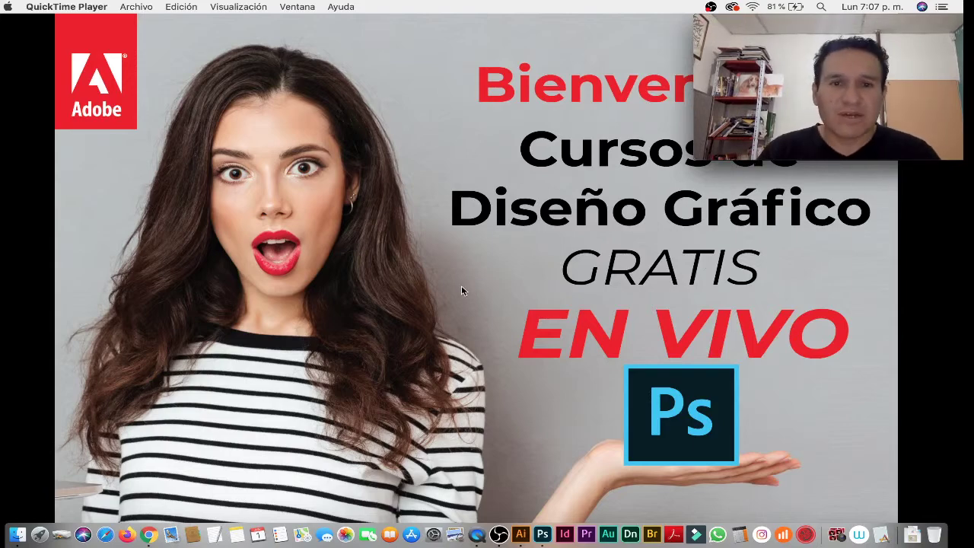
key("super+Tab")
left_click(713, 279)
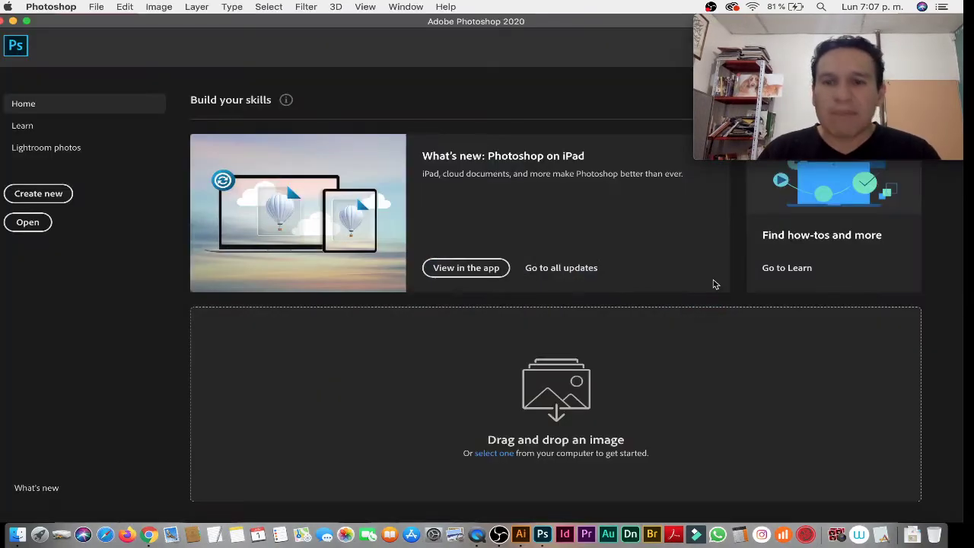
left_click(750, 115)
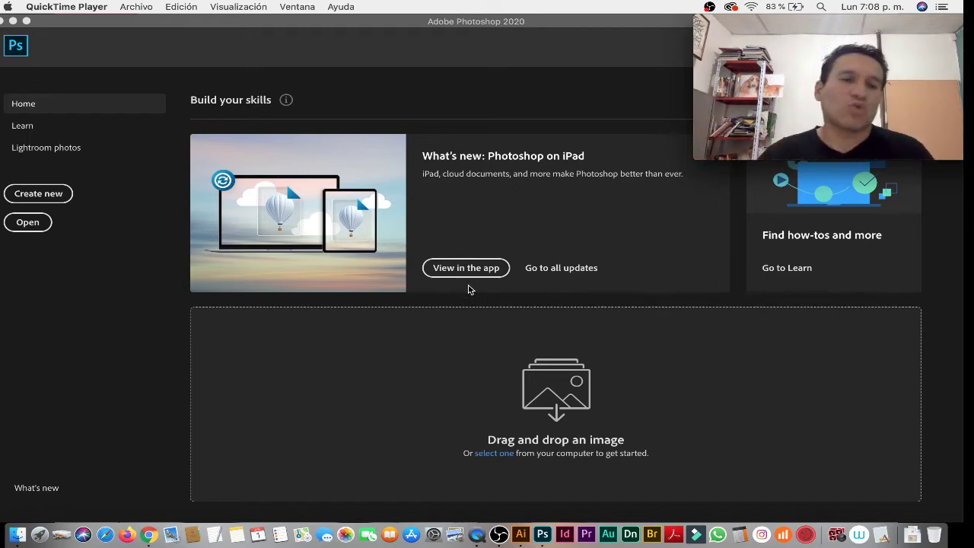
- Browse the Learn tutorials list, then open the Lightroom photos page reporting no access
left_click(30, 127)
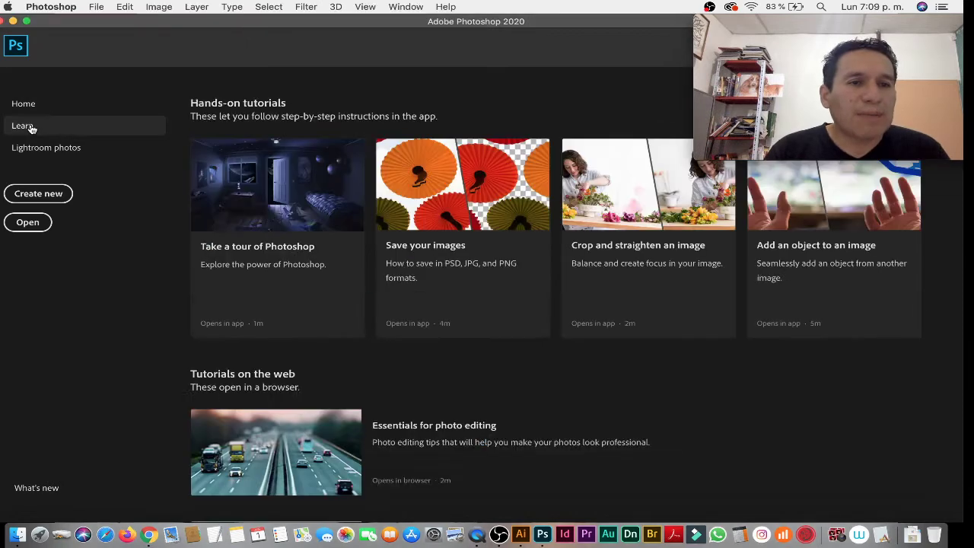
scroll(508, 281, "down", 2)
scroll(508, 280, "down", 3)
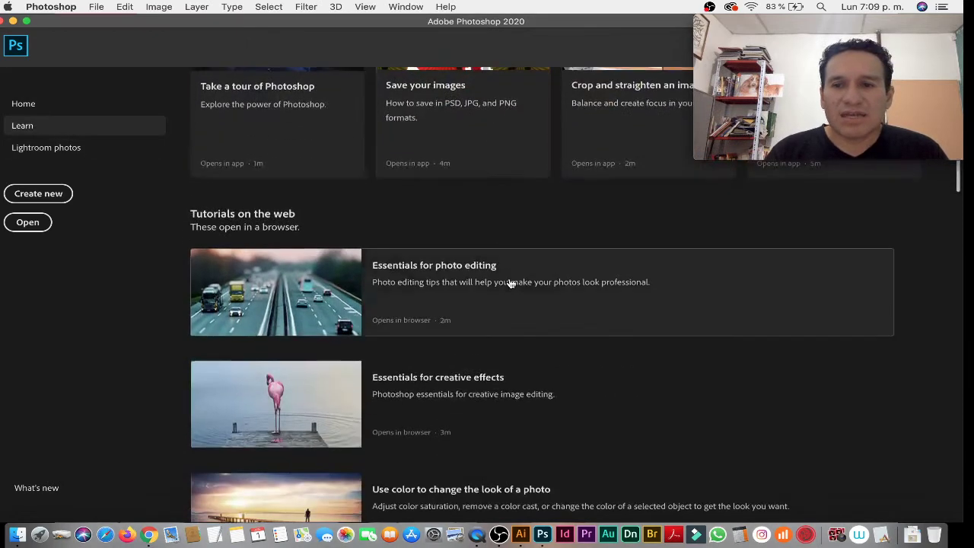
scroll(510, 283, "up", 5)
scroll(511, 284, "down", 5)
scroll(510, 284, "down", 2)
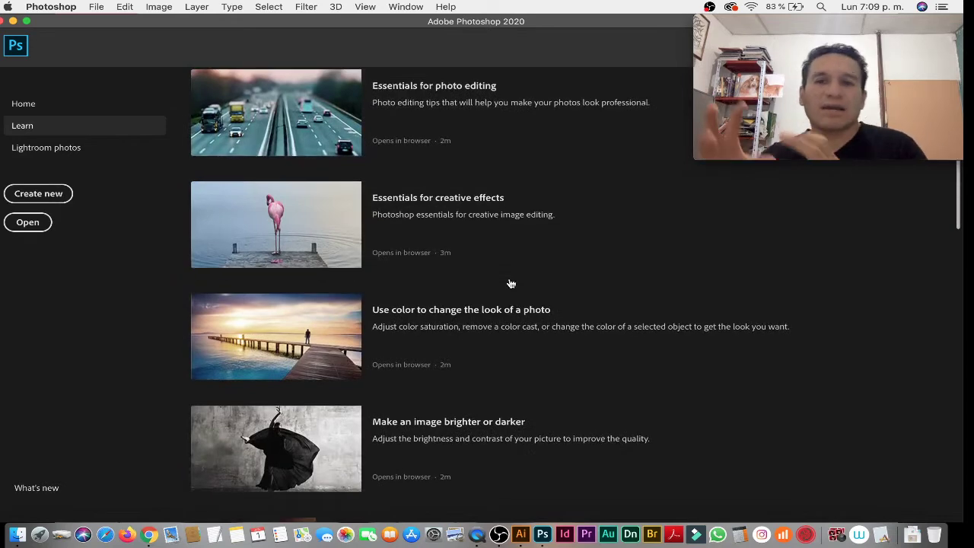
scroll(511, 284, "up", 1)
scroll(511, 284, "up", 4)
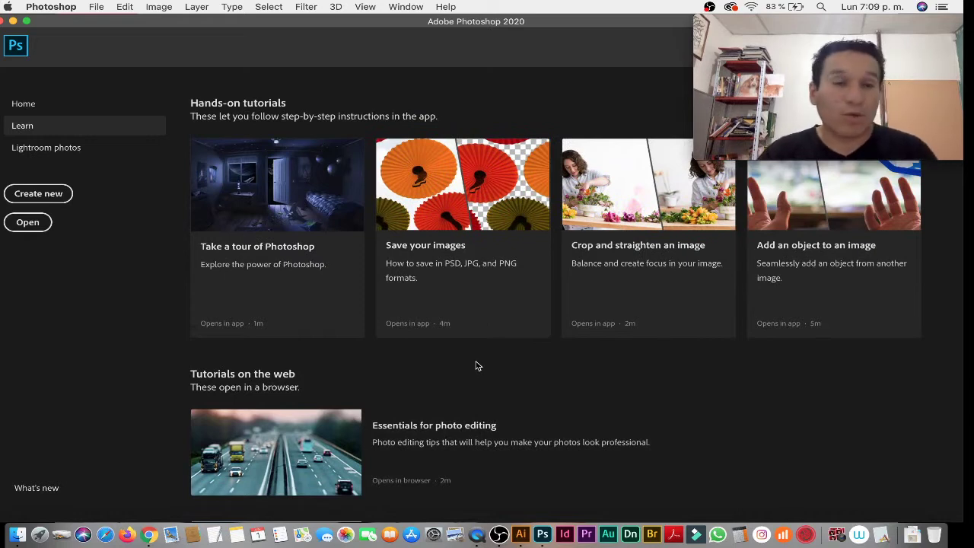
left_click(69, 150)
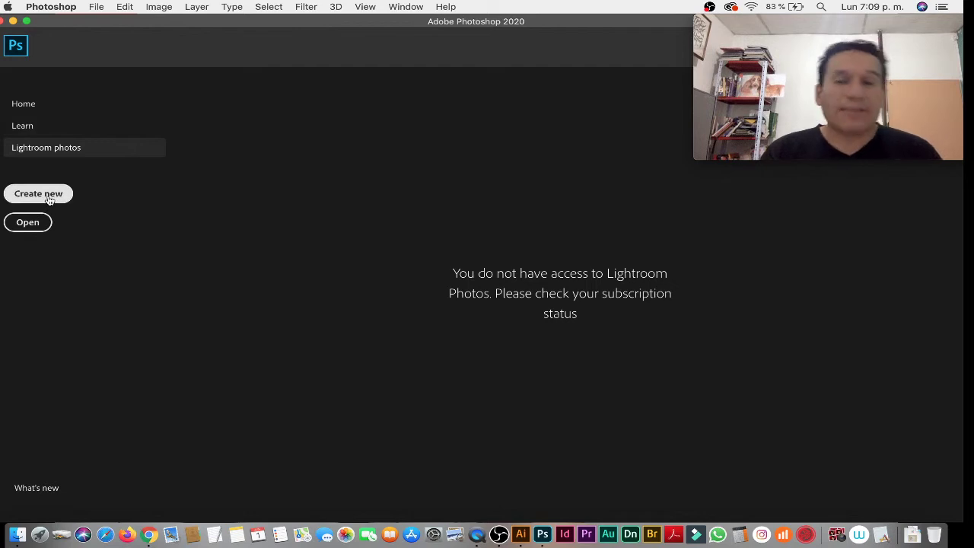
- Return to Photoshop's Home screen with the 'Photoshop on iPad' card and image drop area
left_click(23, 103)
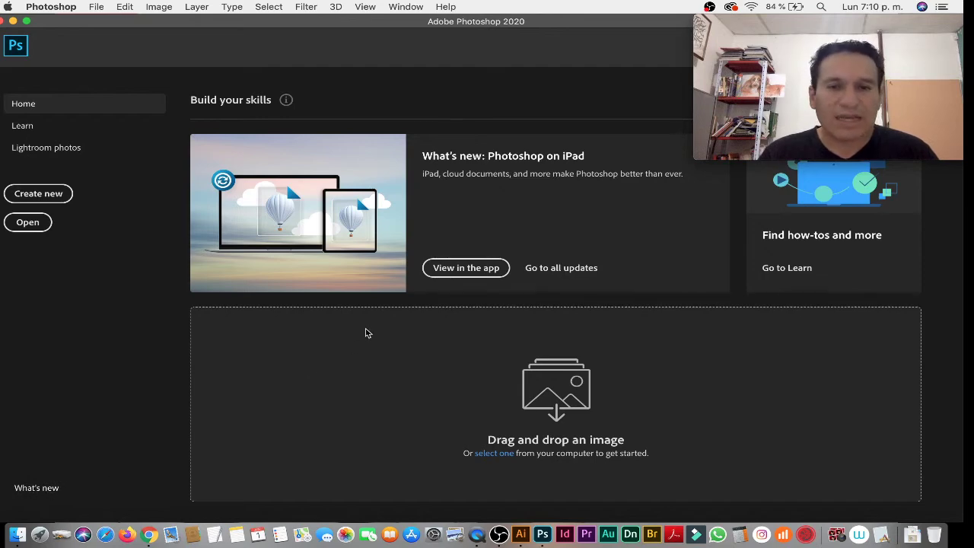
left_click(469, 267)
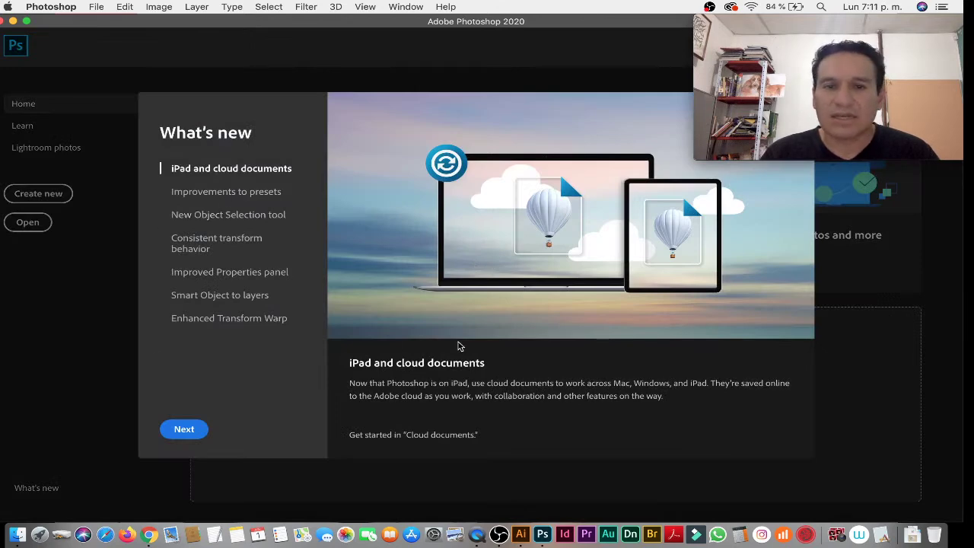
left_click(180, 429)
left_click(179, 429)
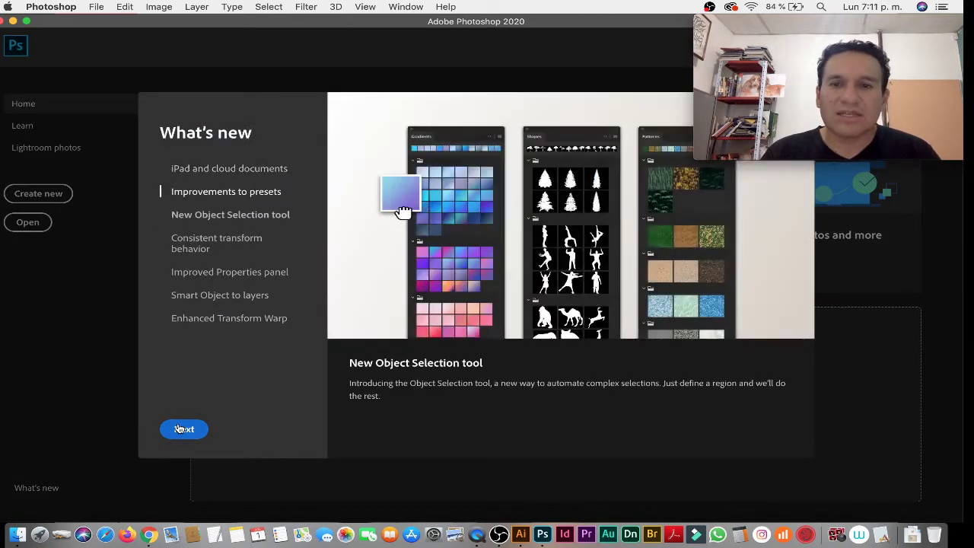
left_click(181, 429)
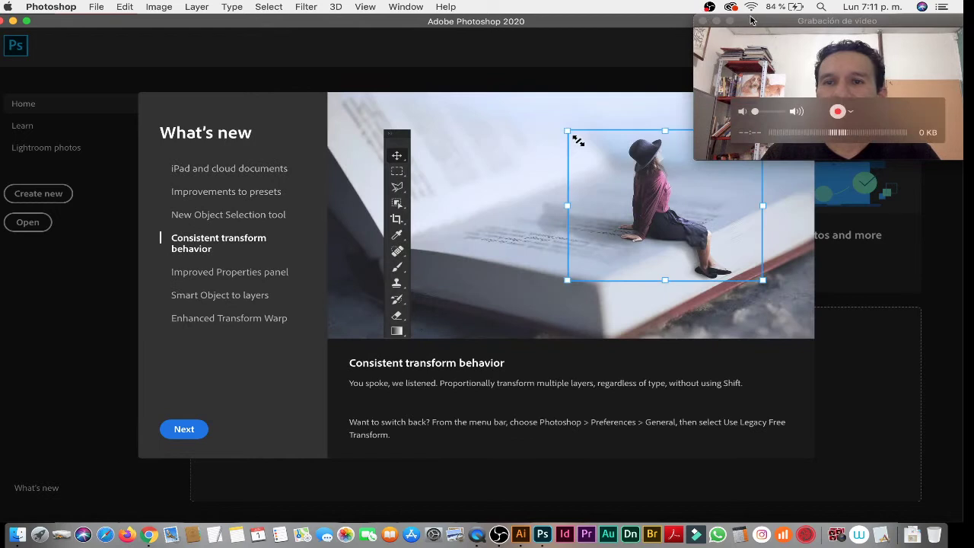
mouse_move(755, 20)
left_mouse_down()
mouse_move(893, 76)
mouse_move(888, 159)
mouse_move(738, 29)
left_mouse_up()
left_click(827, 85)
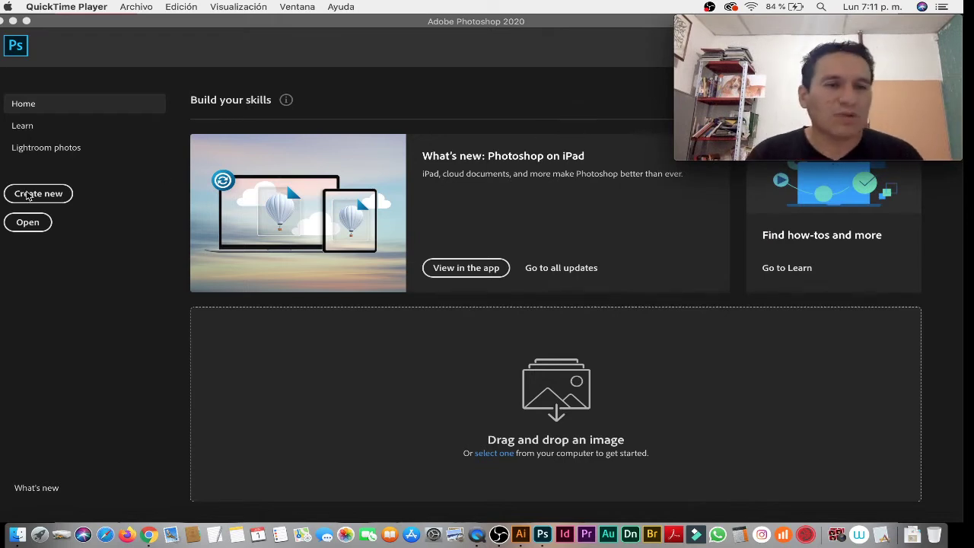
left_click(142, 206)
- Start a new document from the Web Minimum 1024 × 768 preset
left_click(40, 200)
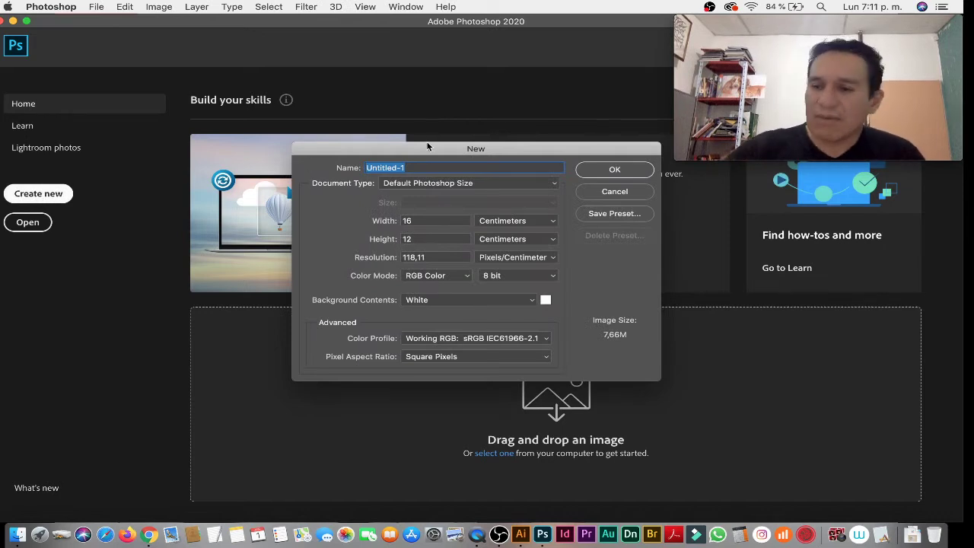
left_click_drag(522, 156, 468, 109)
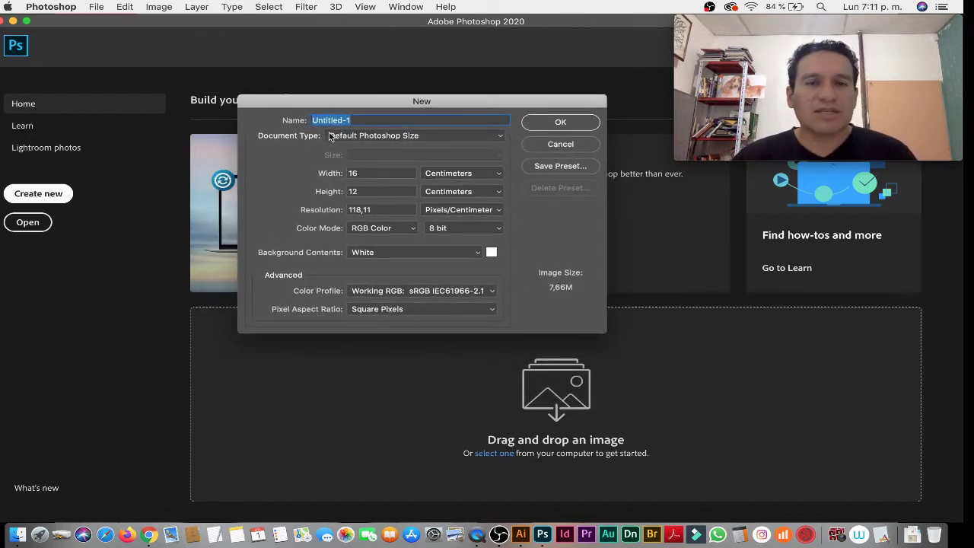
left_click(492, 136)
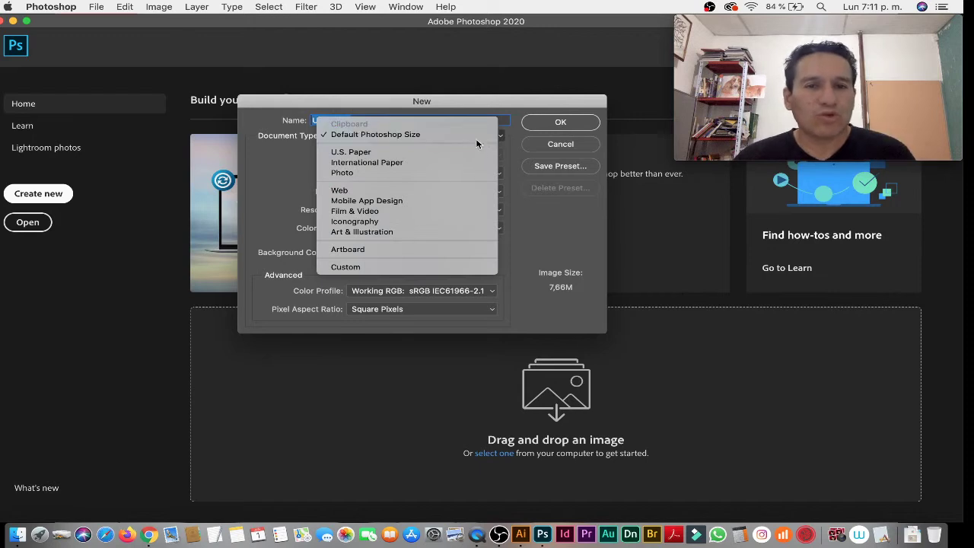
left_click(435, 191)
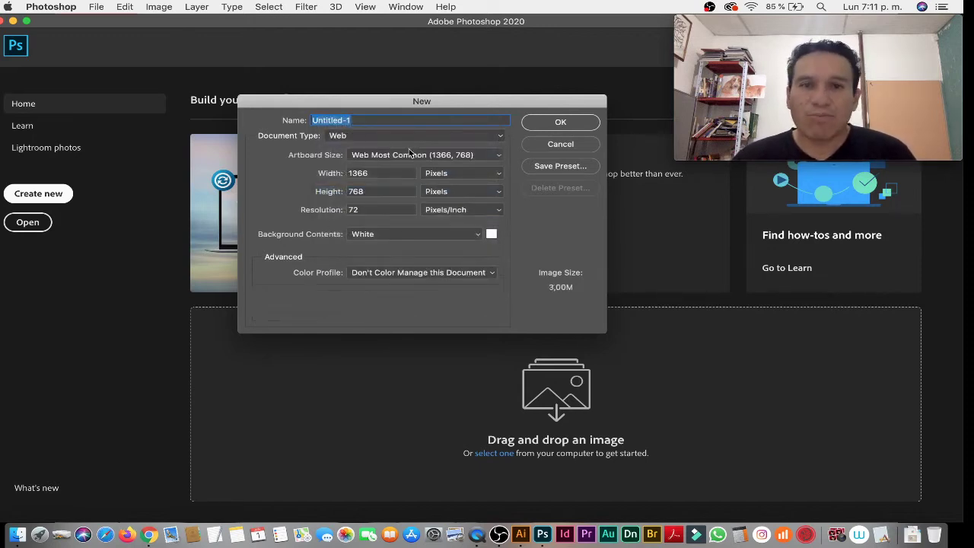
left_click(454, 155)
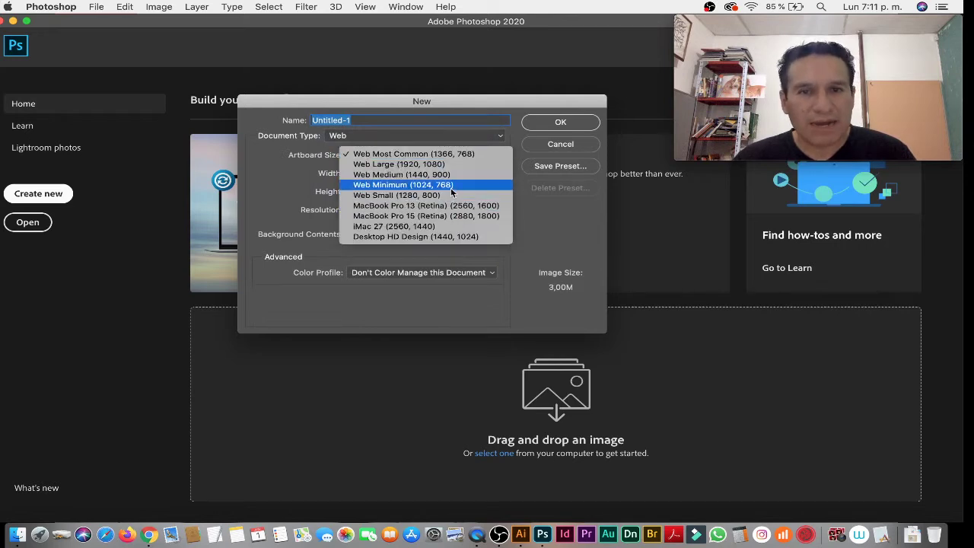
left_click(455, 186)
left_click(457, 196)
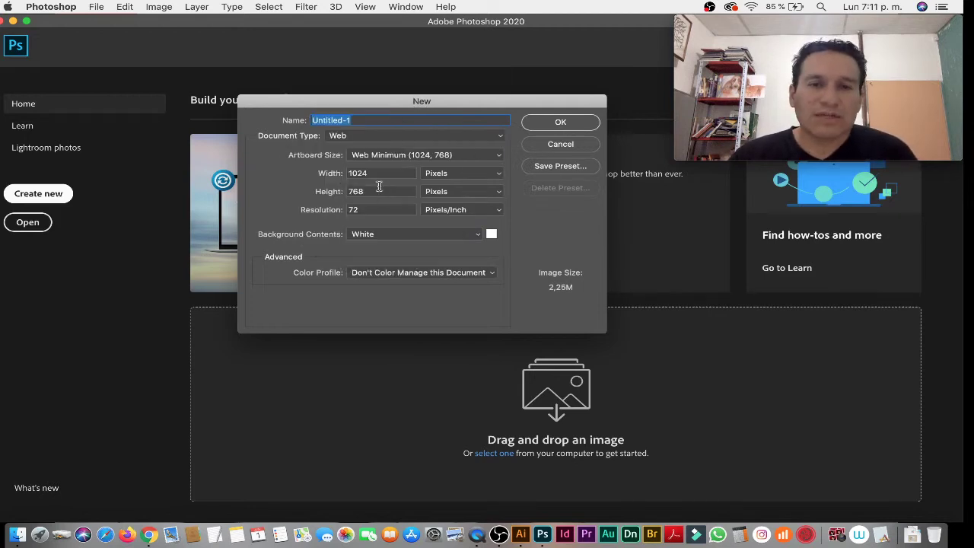
- Change the size to 1000 × 1000 px at 150 ppi and create Untitled-1
middle_click(314, 183)
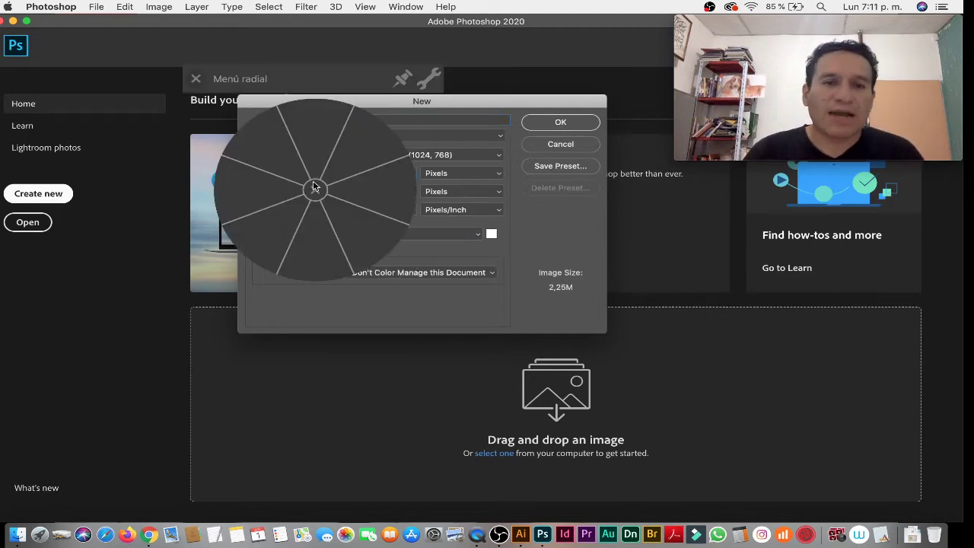
left_click(314, 188)
type("1000")
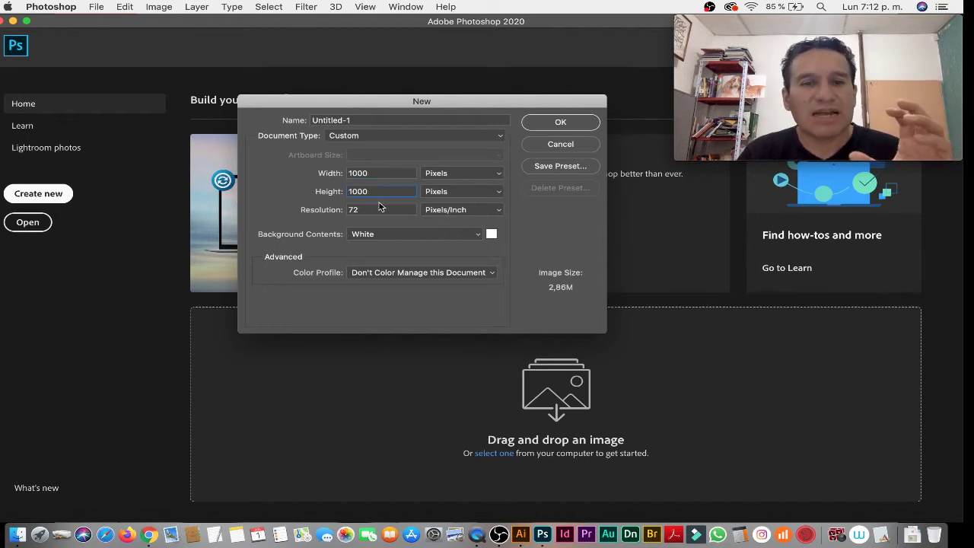
key("Tab")
type("150")
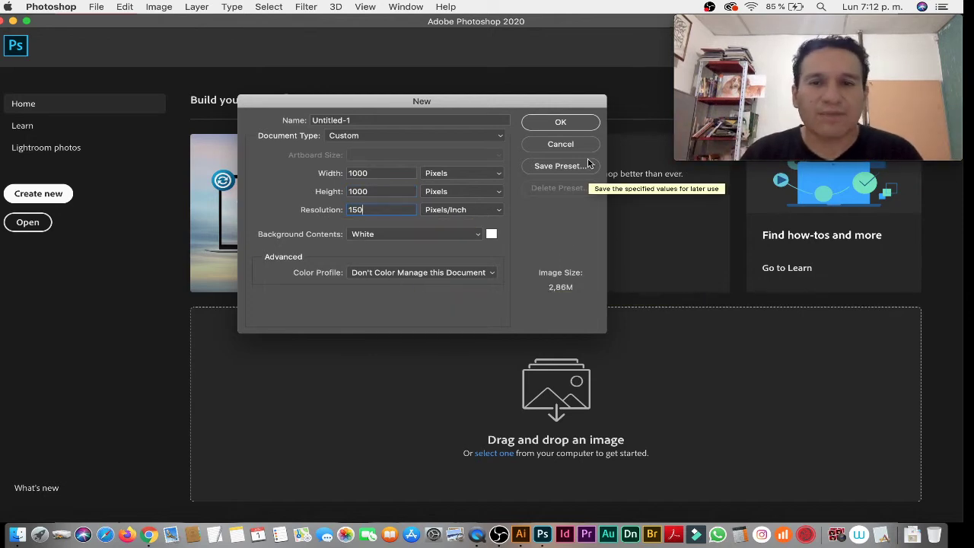
left_click(560, 122)
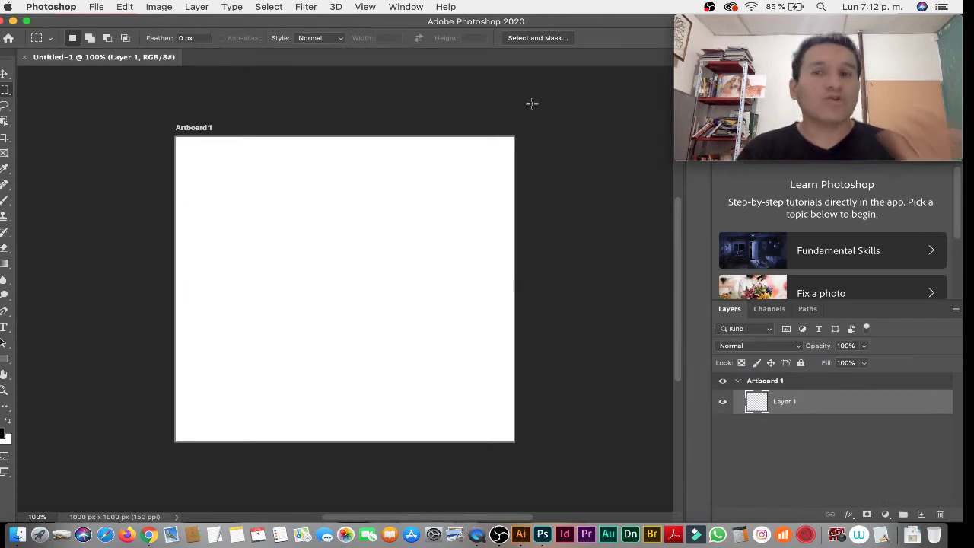
- Reopen File > New, prefilled with the recent 1000 × 1000 px preset, and move the dialog left
left_click(100, 6)
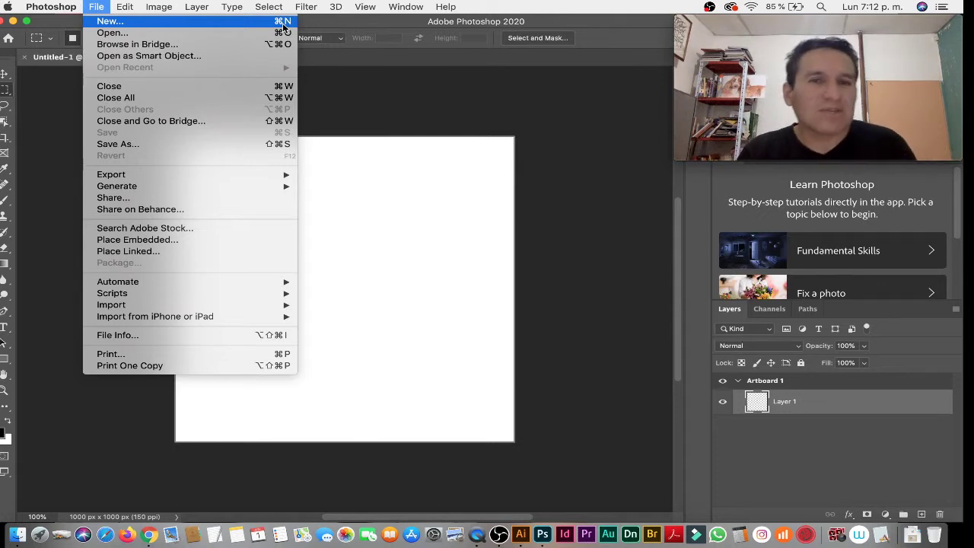
left_click(283, 25)
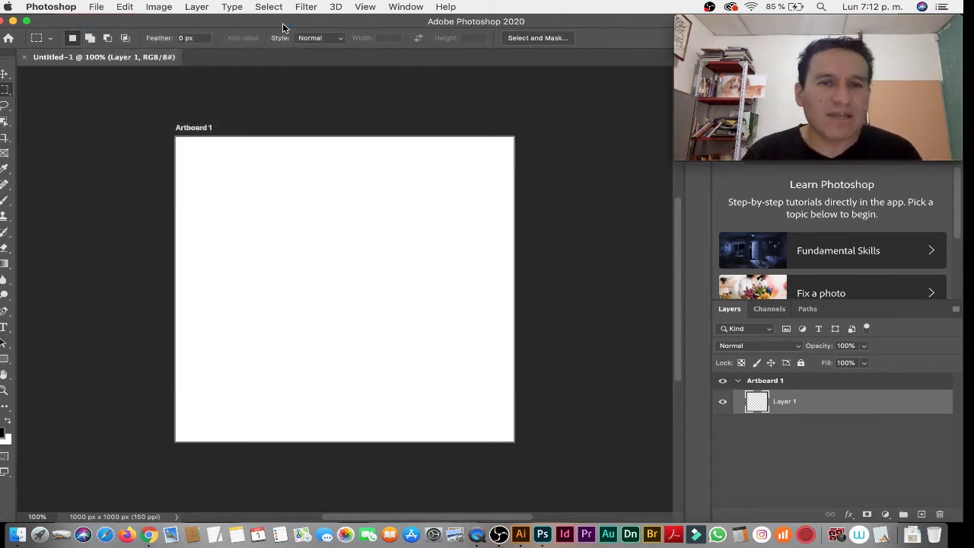
mouse_move(407, 59)
left_mouse_down()
mouse_move(319, 69)
mouse_move(339, 63)
left_mouse_up()
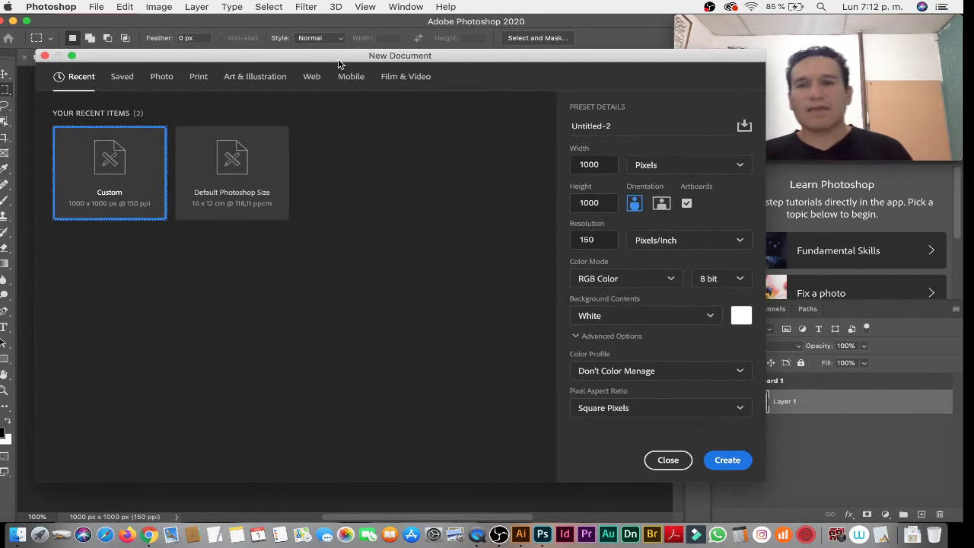
left_click(755, 20)
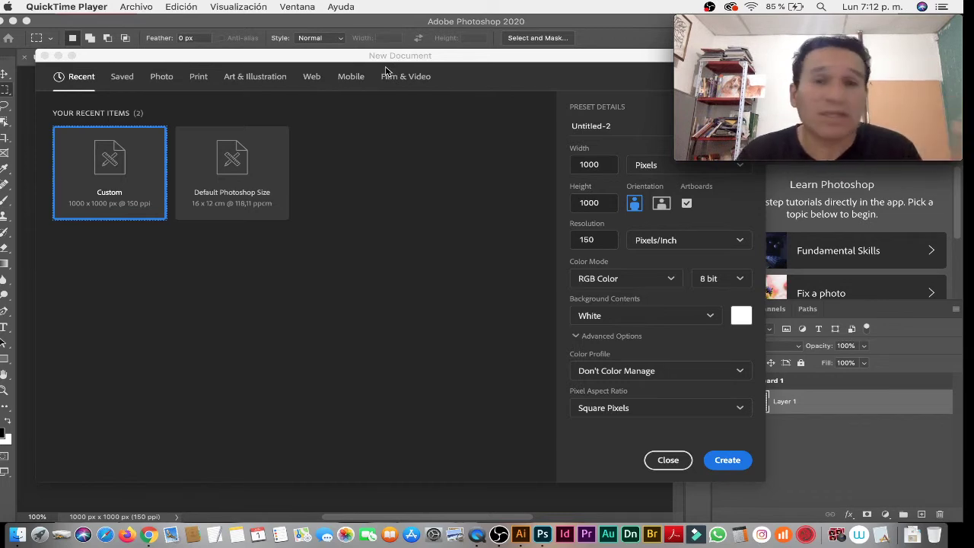
left_click(342, 61)
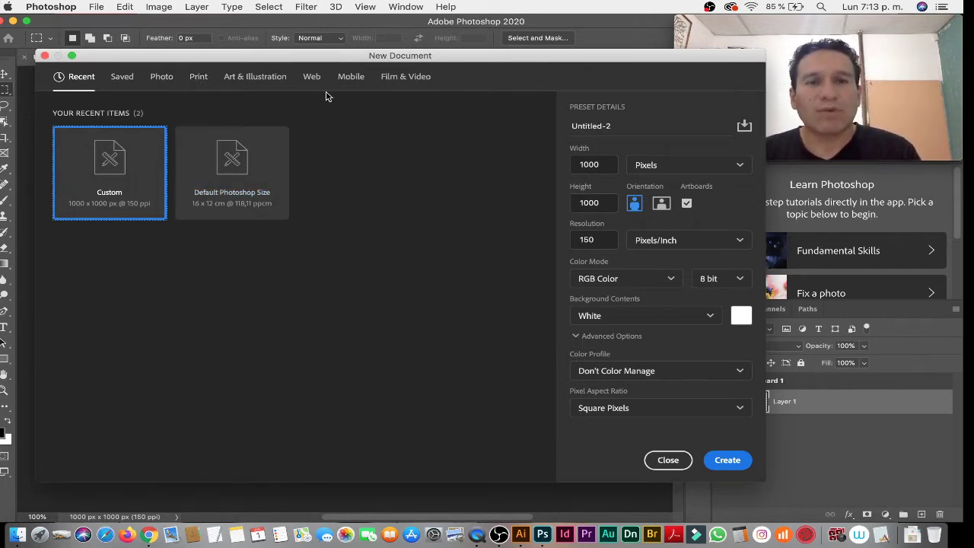
- Create Untitled-2 as a landscape A4 print document, 3508 × 2480 px at 300 ppi
left_click(198, 80)
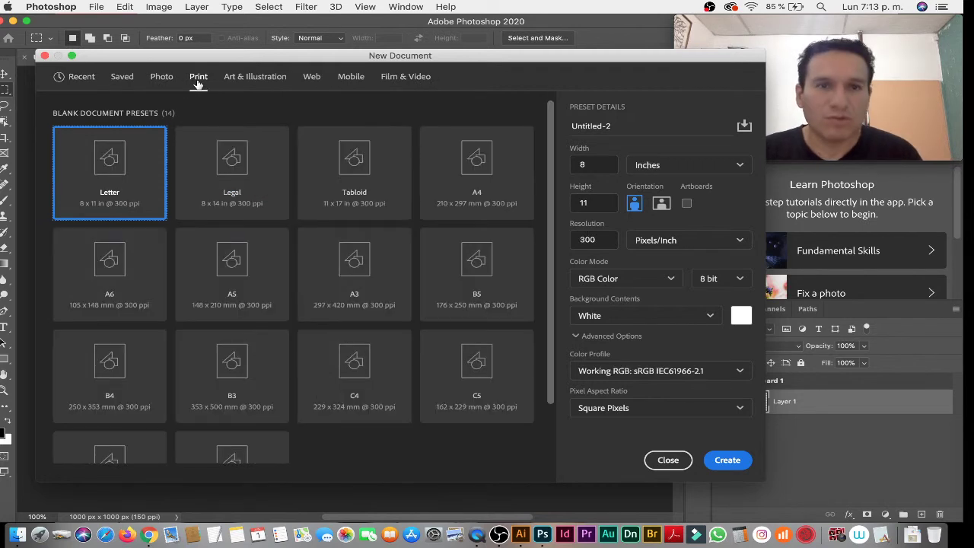
left_click(491, 166)
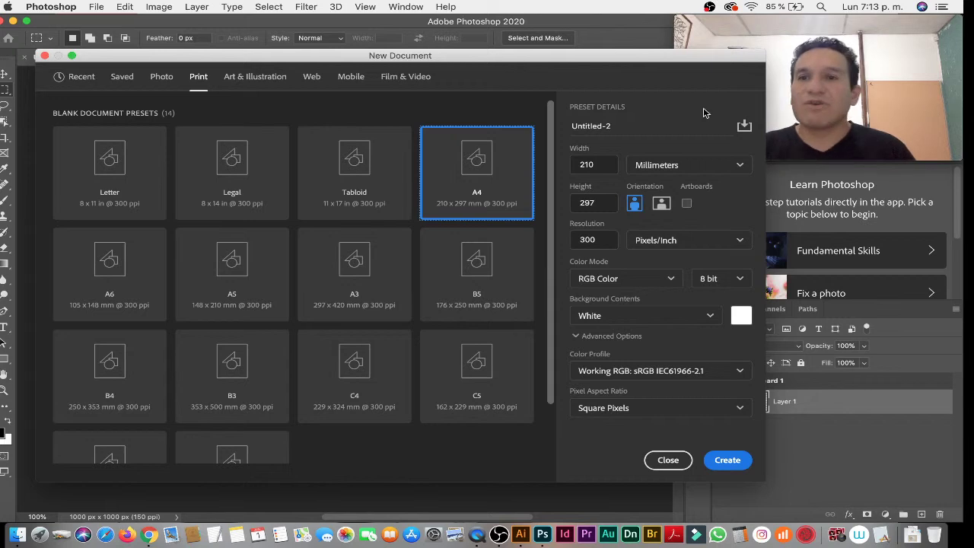
left_click(799, 114)
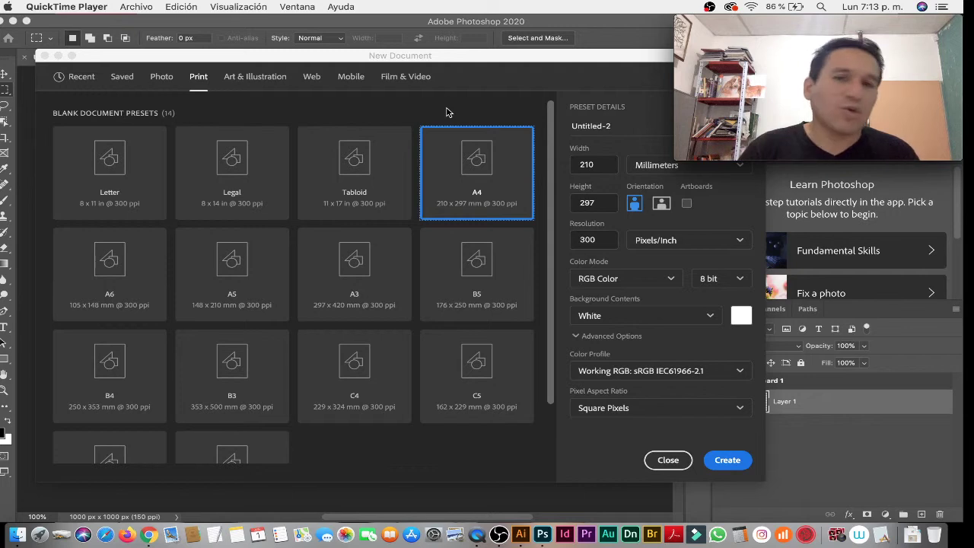
left_click(492, 65)
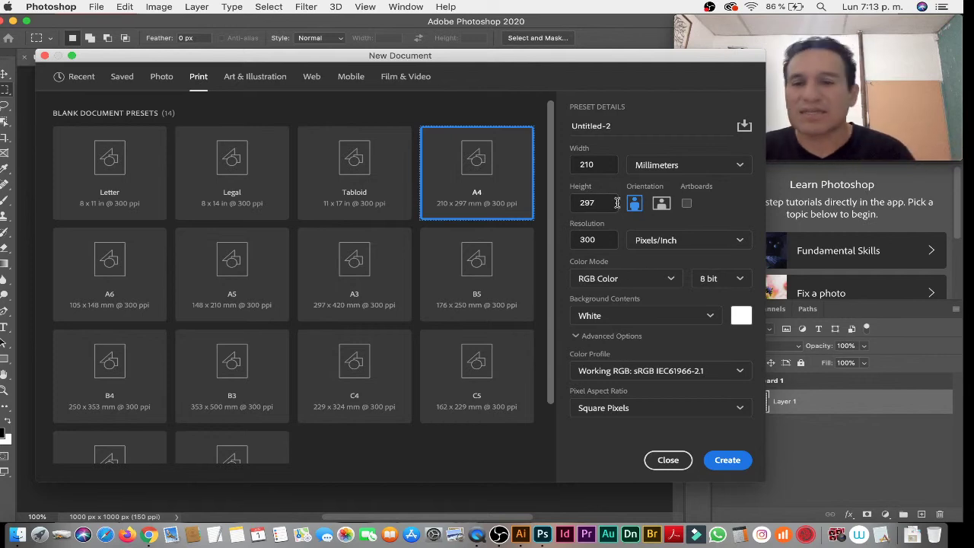
left_click(659, 204)
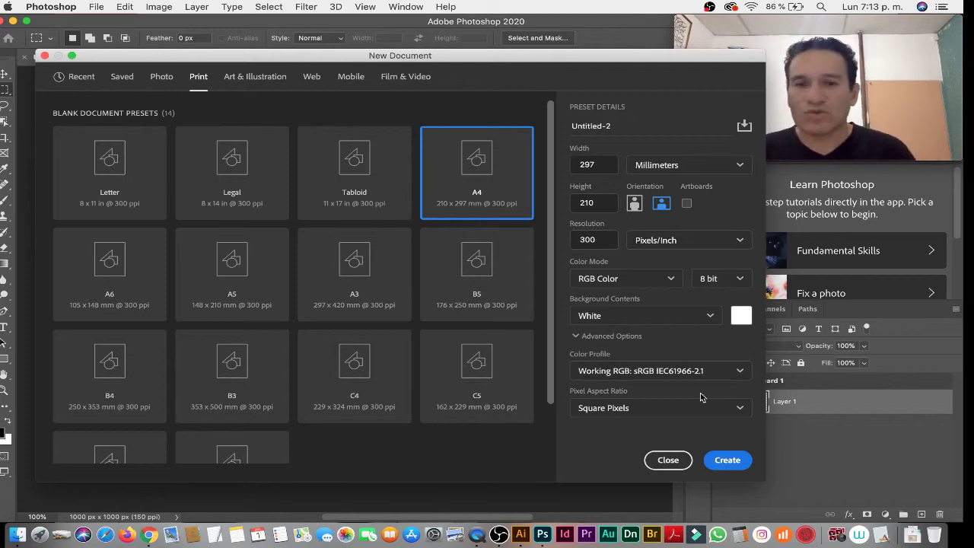
left_click(727, 460)
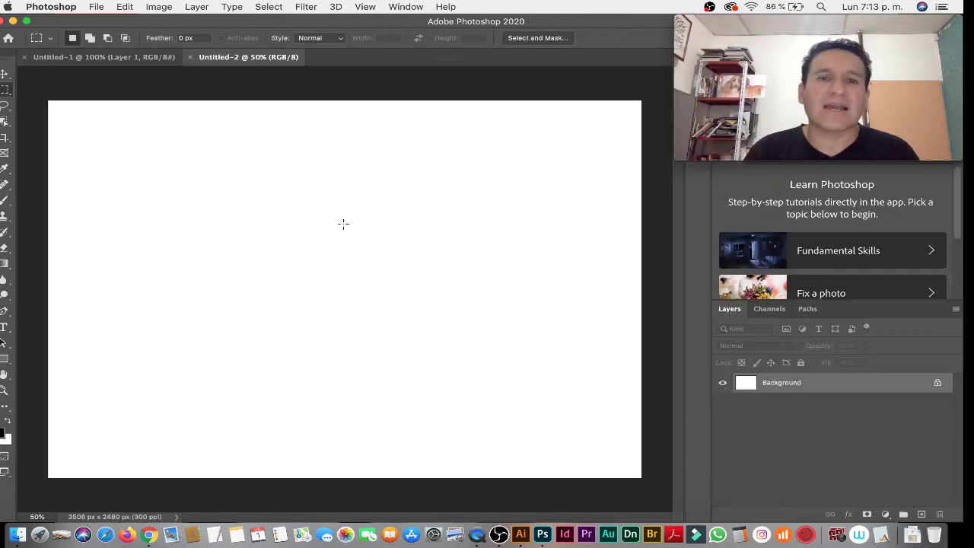
- Glance at the square Untitled-1 document, go back to Untitled-2, and open the File menu
left_click(131, 59)
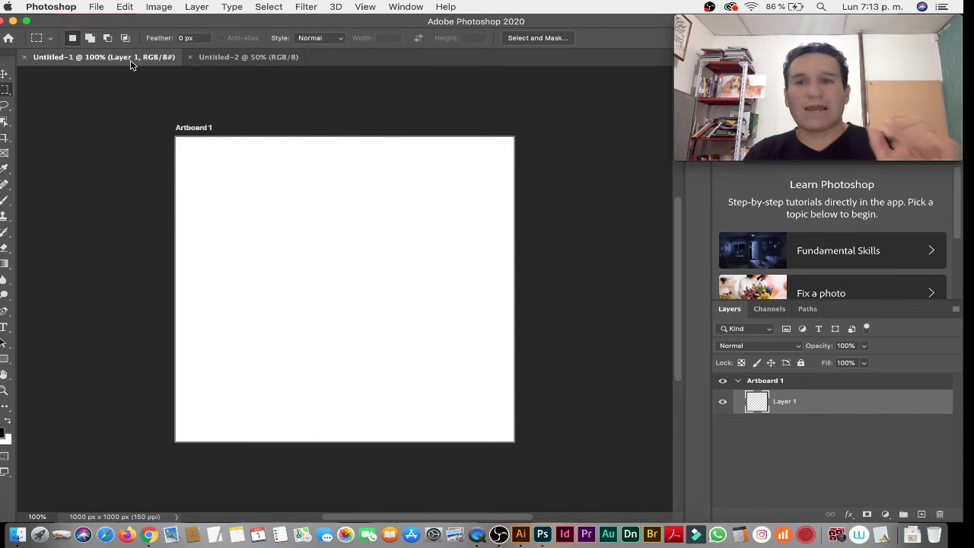
left_click(221, 61)
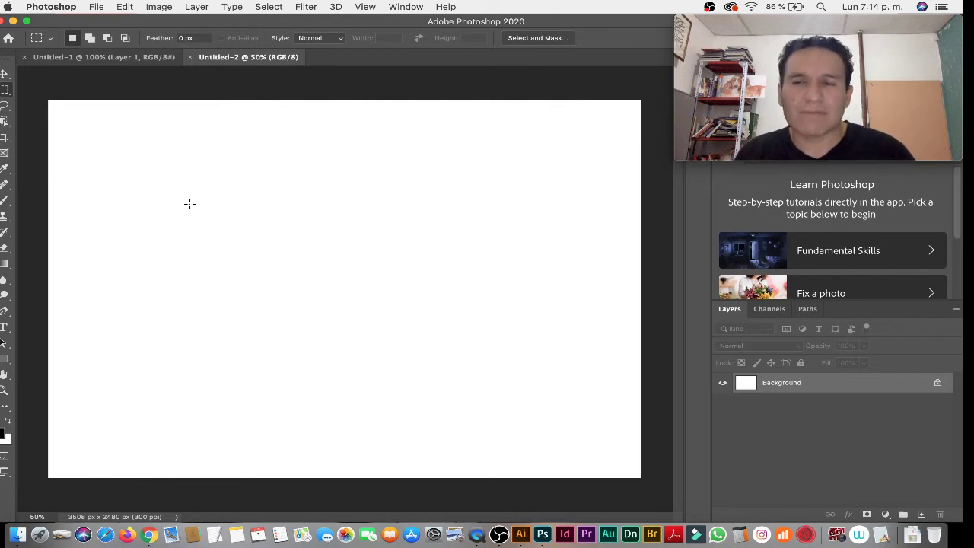
left_click(97, 7)
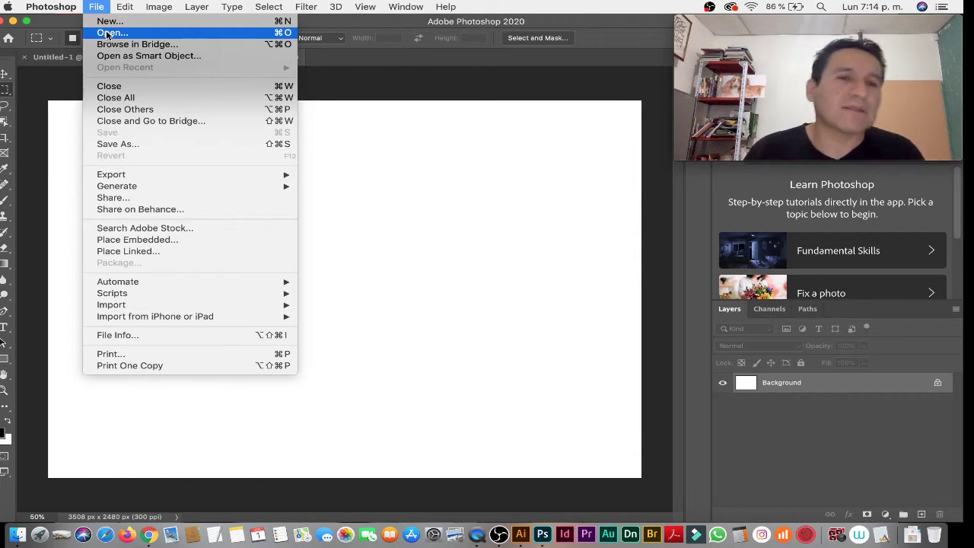
- Start opening a file and switch from cloud documents to files on this computer
left_click(184, 34)
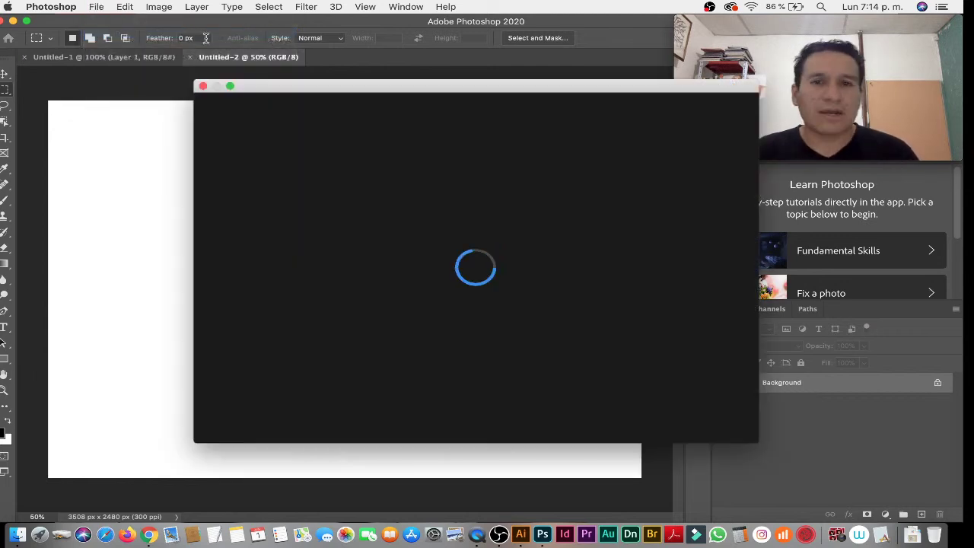
left_click_drag(502, 96, 412, 74)
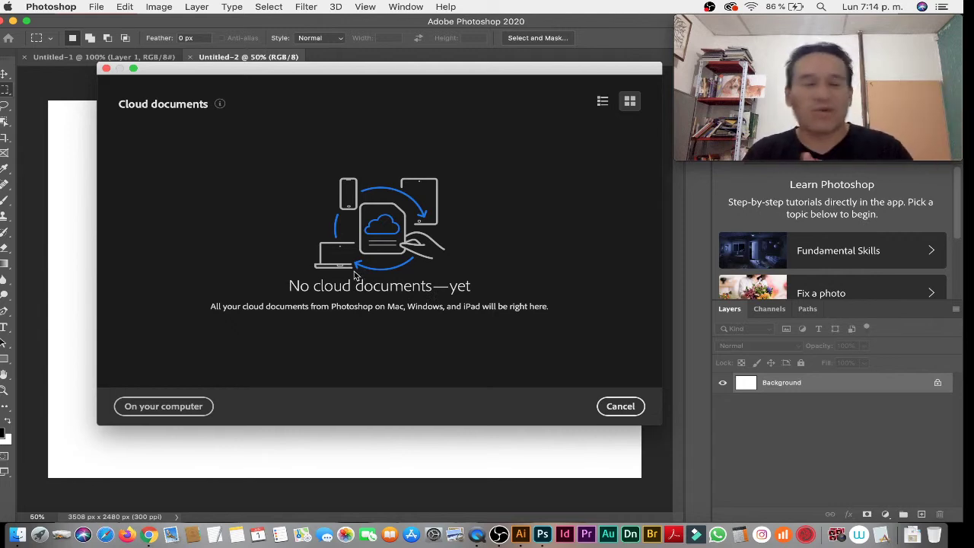
left_click(154, 407)
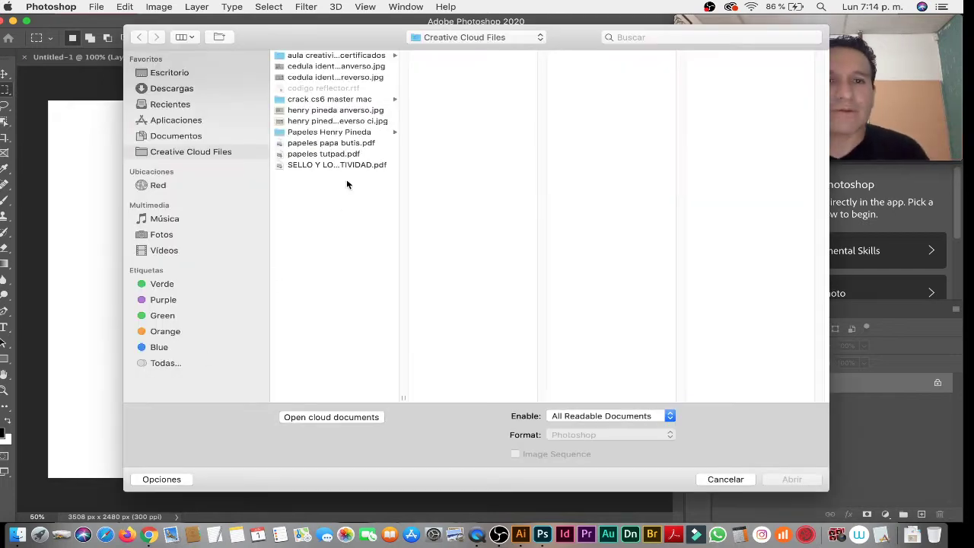
- From the Photoshop 2020 lesson 1 folder, open 1 resolución, 2 herramientas y panels mas usados and 3 selecciones
left_click(181, 73)
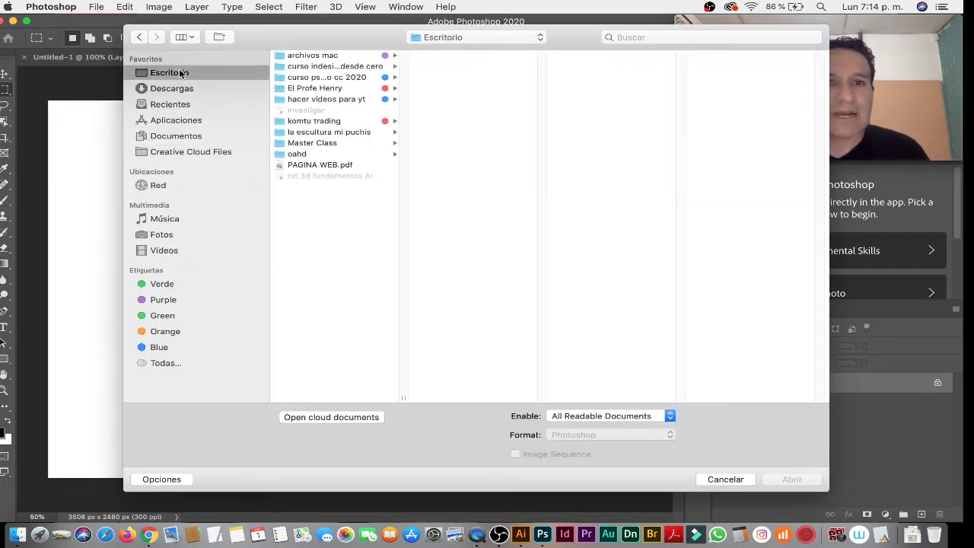
left_click(320, 66)
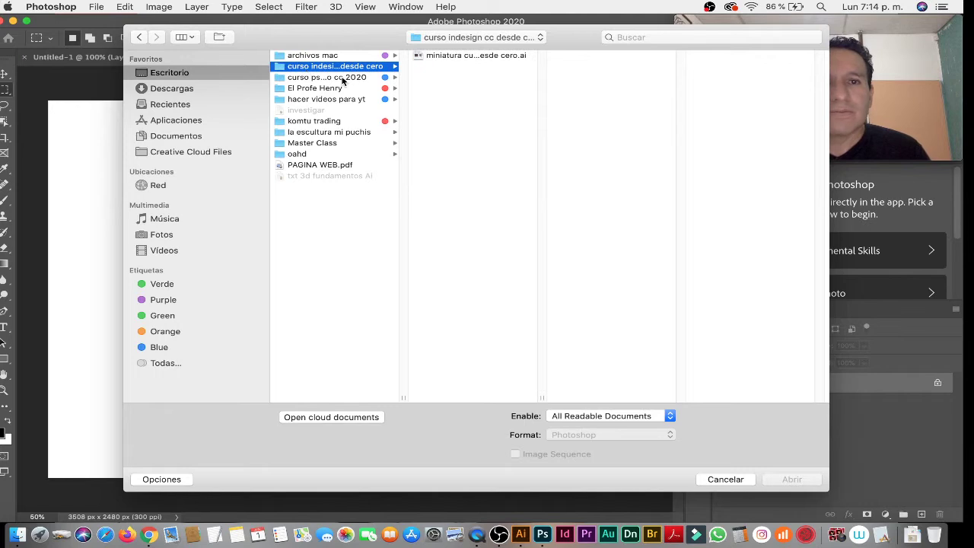
left_click(343, 78)
left_click(464, 69)
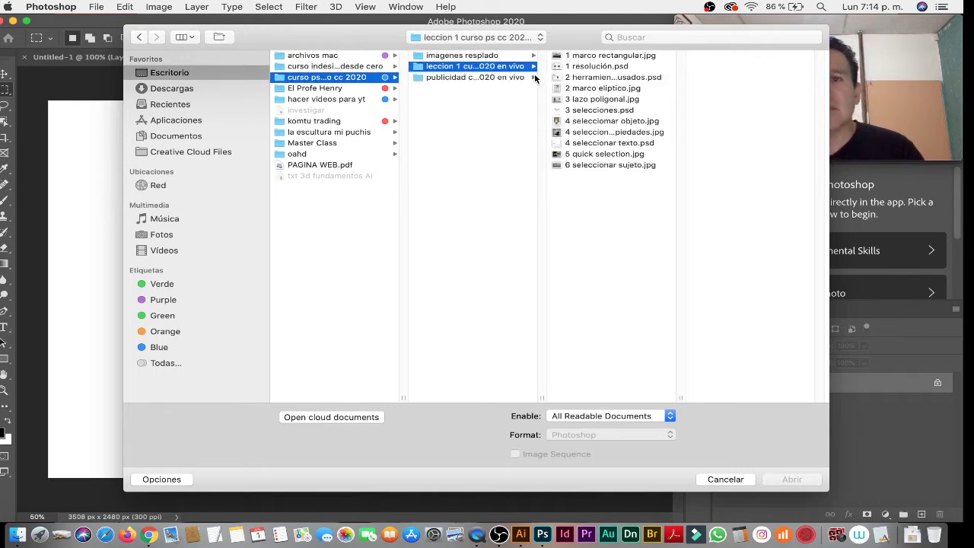
left_click(605, 69)
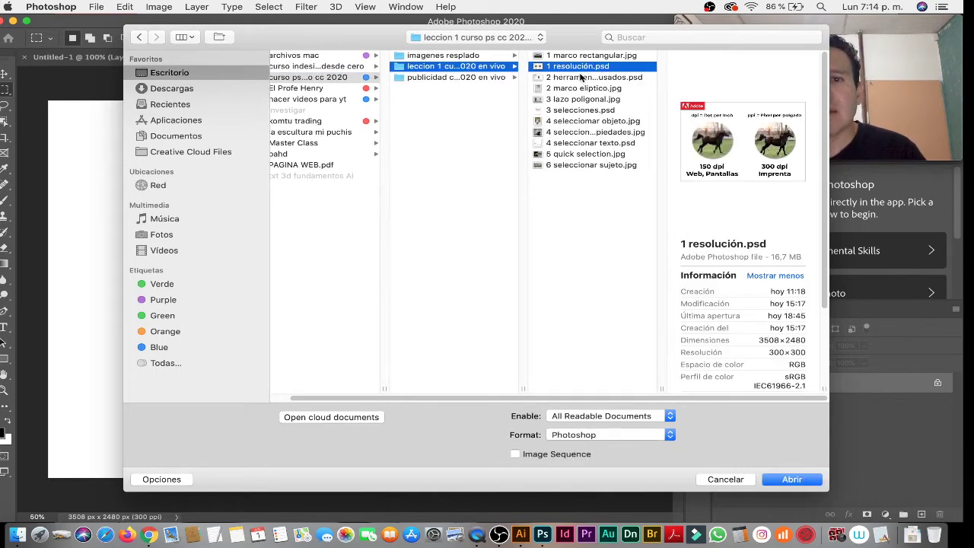
left_click(579, 78, "shift")
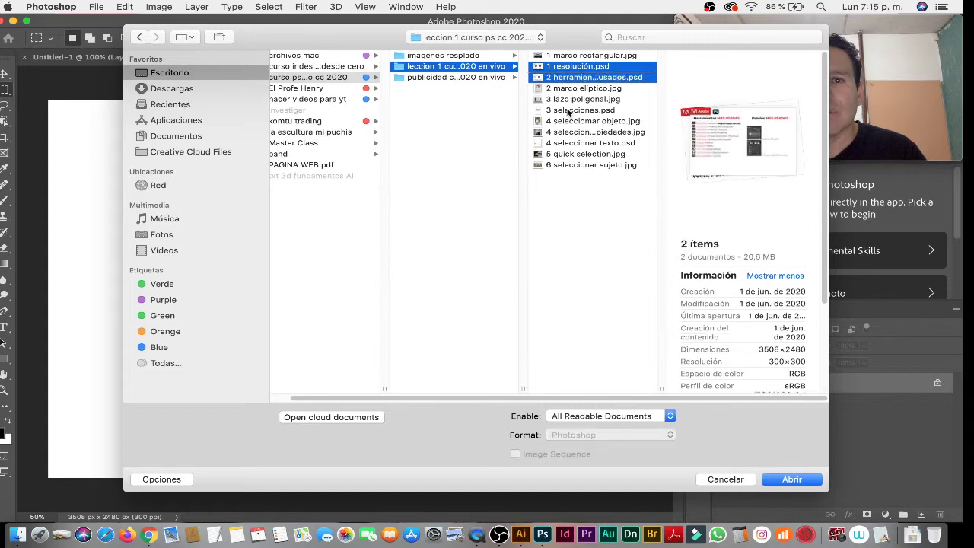
left_click(567, 111, "shift")
left_click(791, 479)
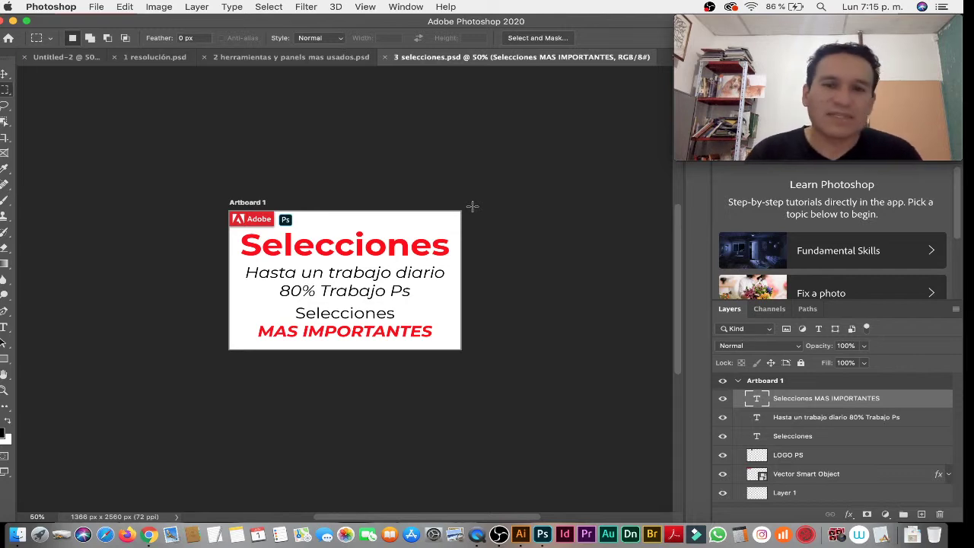
- Switch to 1 resolución.psd and bring up the New Document dialog (297 × 210 mm, 300 ppi)
left_click(135, 61)
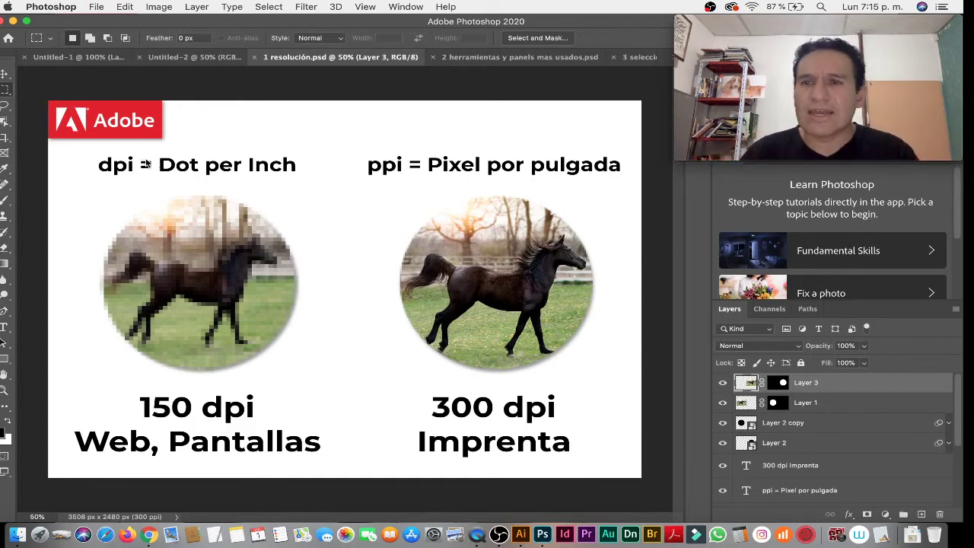
key("super+n")
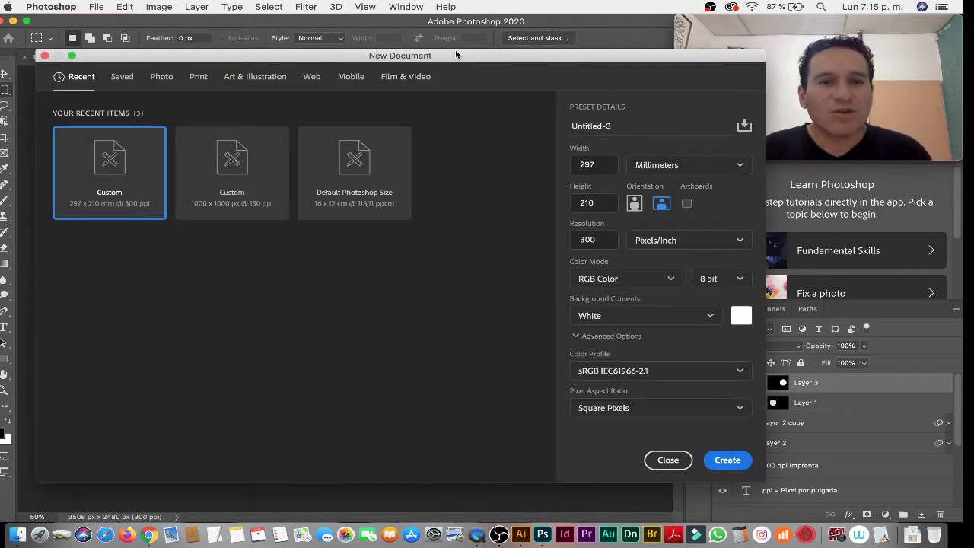
- Move the New Document dialog aside, check the Resolution unit choices, then close it without creating anything
left_click_drag(456, 55, 610, 59)
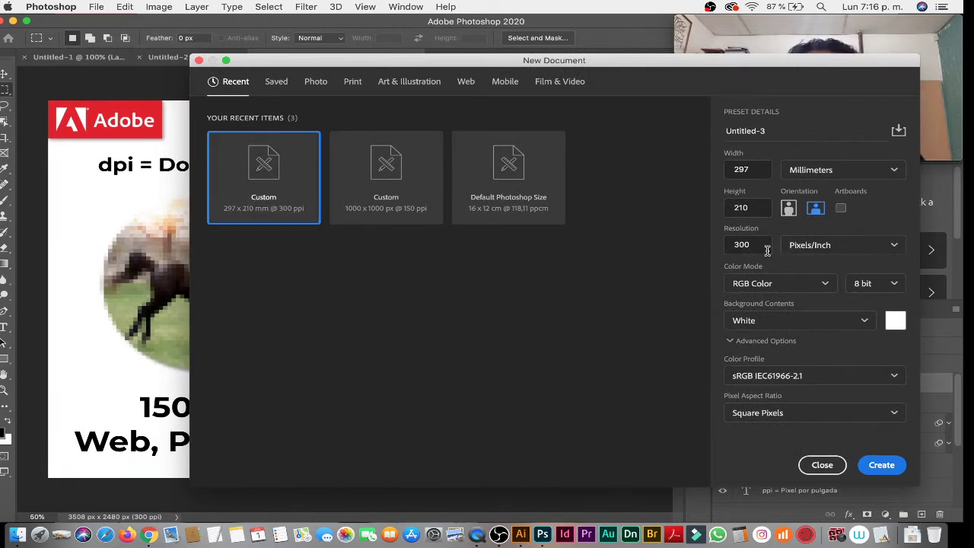
left_click(834, 256)
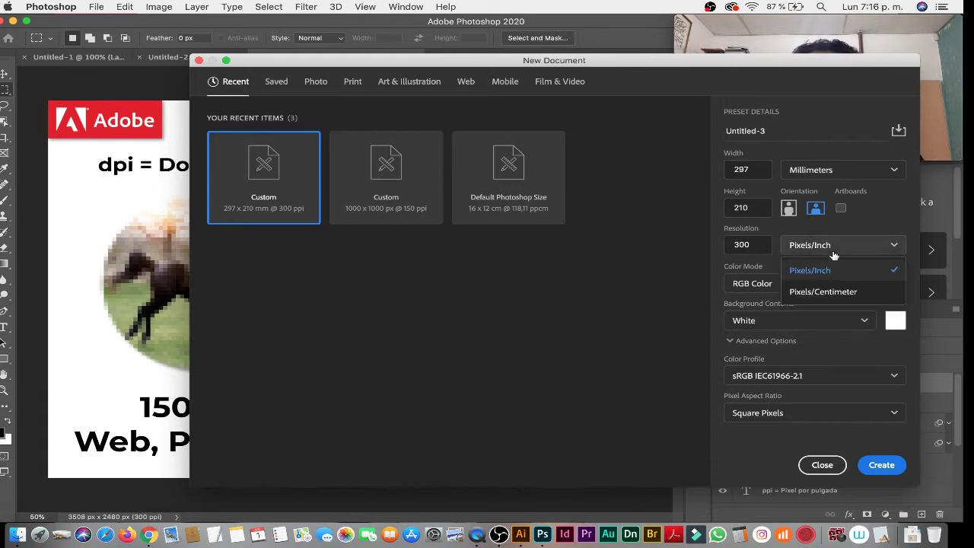
left_click_drag(574, 61, 616, 74)
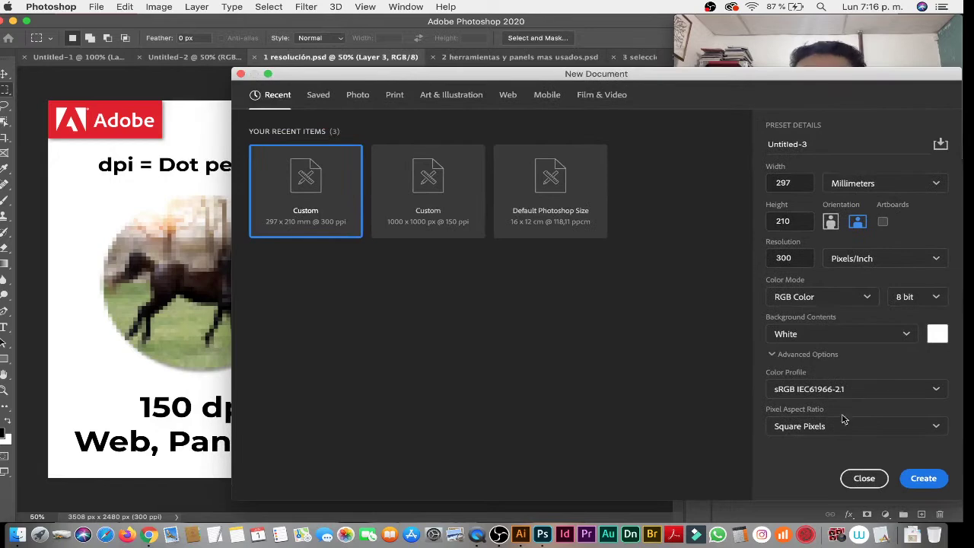
left_click(864, 481)
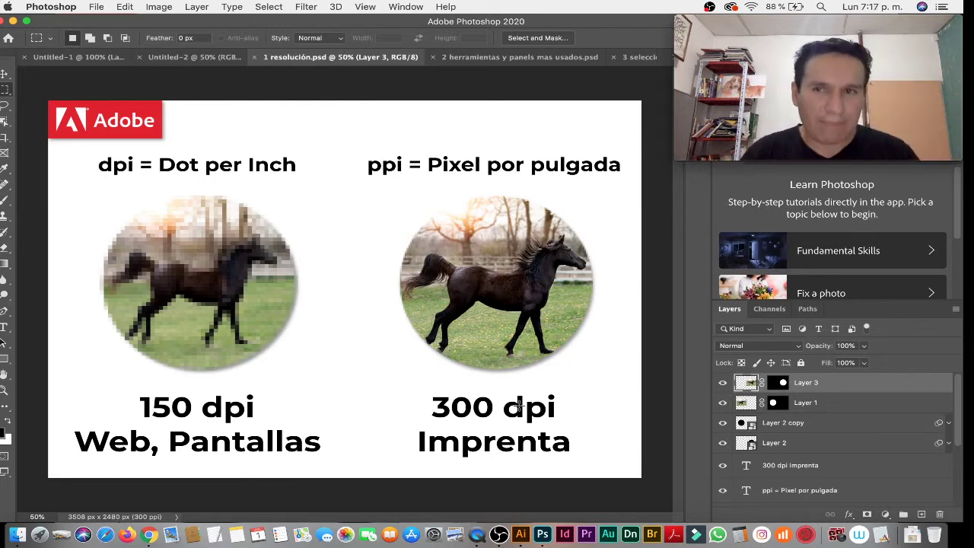
- Select the Move tool with V, minimize the recording window, and deselect Layer 3
key("v")
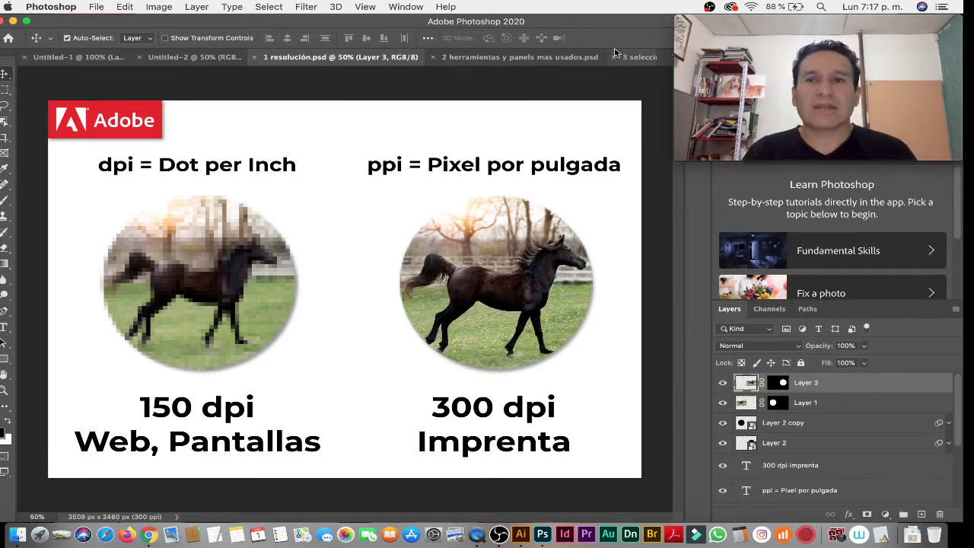
mouse_move(818, 88)
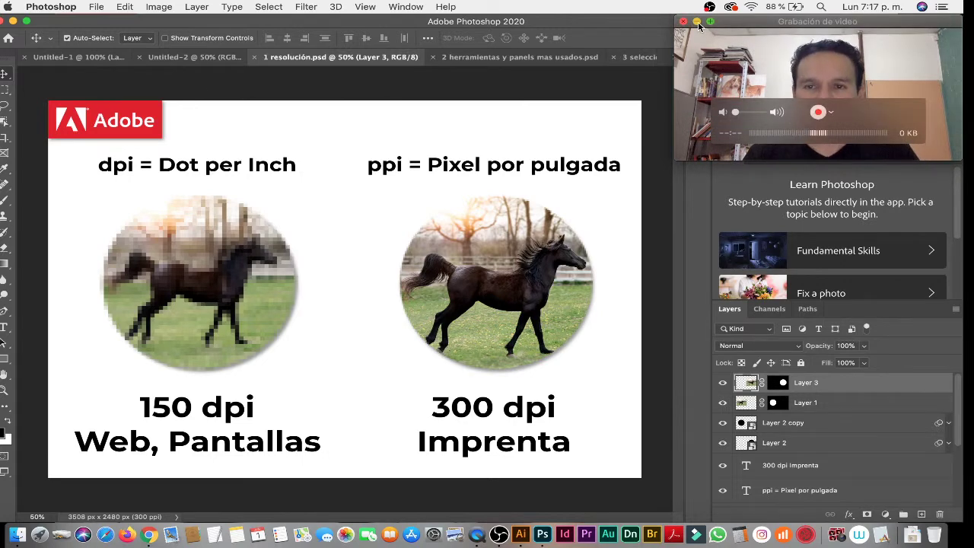
left_click(697, 22)
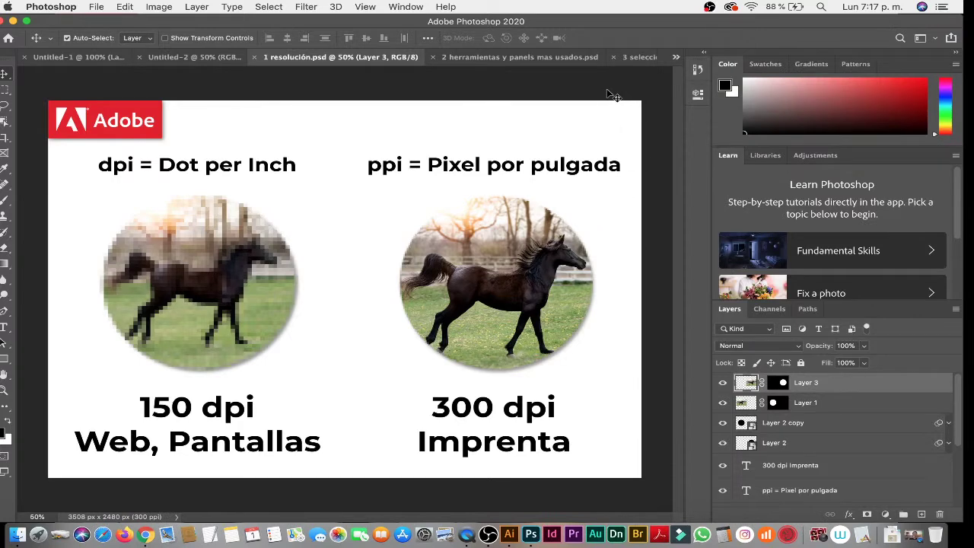
left_click(613, 95)
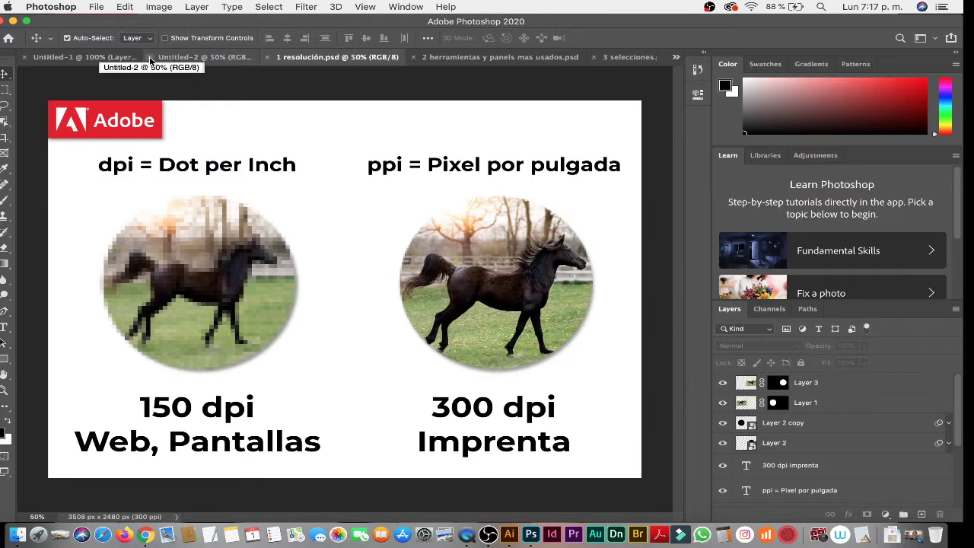
- Close Untitled-2 and Untitled-1, preview the herramientas and selecciones files, then return to resolución
left_click(150, 57)
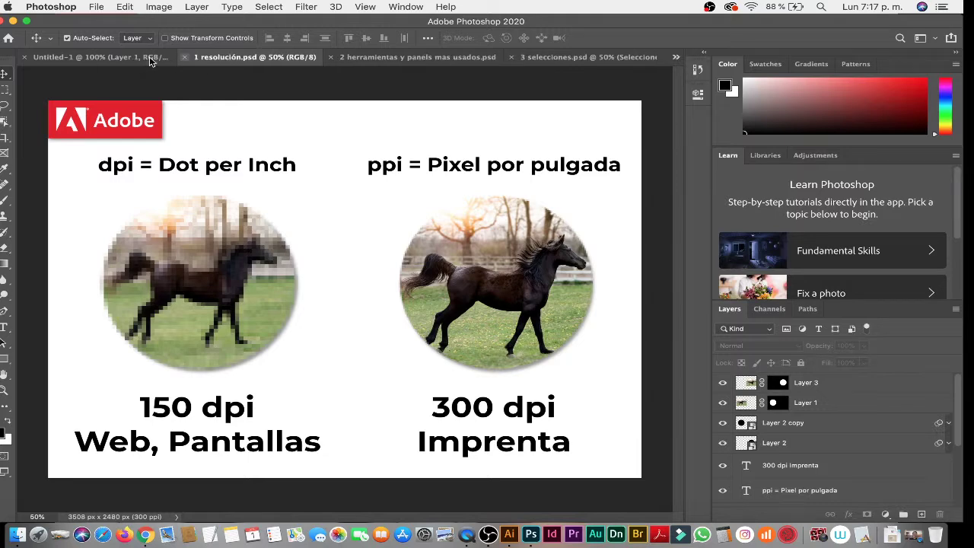
left_click(25, 57)
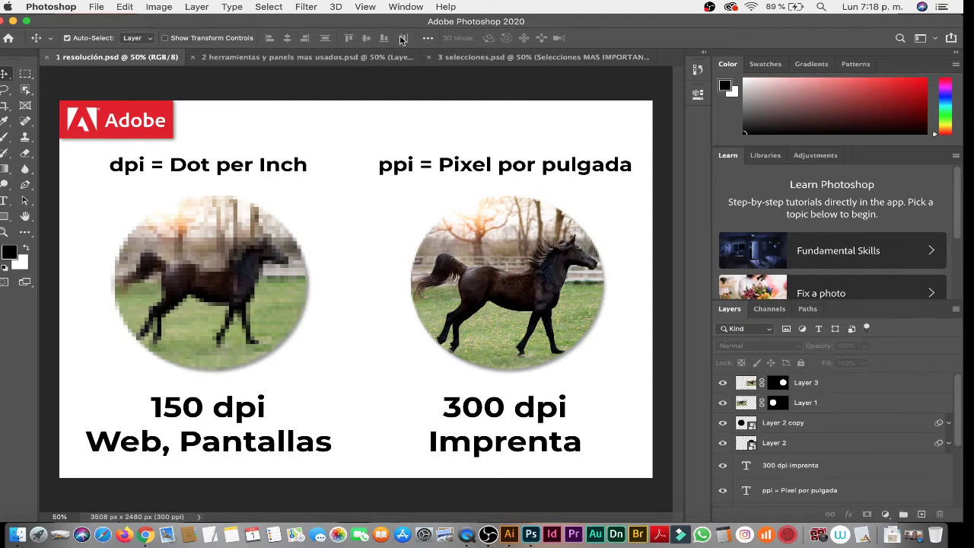
left_click(315, 58)
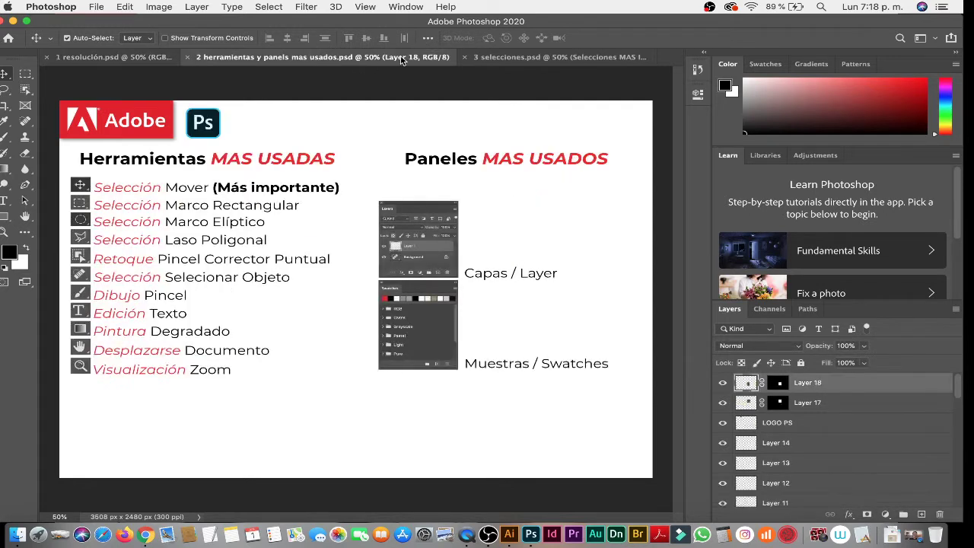
left_click(524, 59)
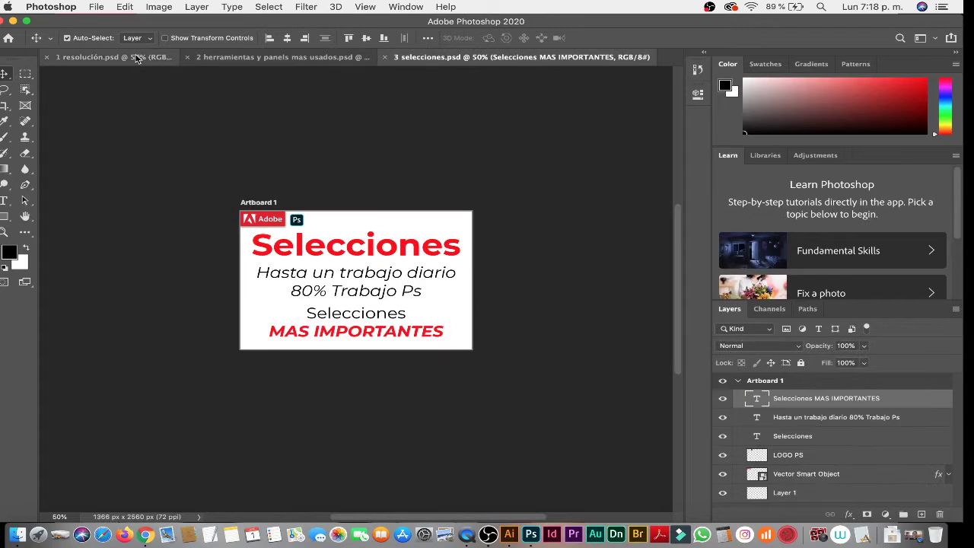
key("ctrl+0")
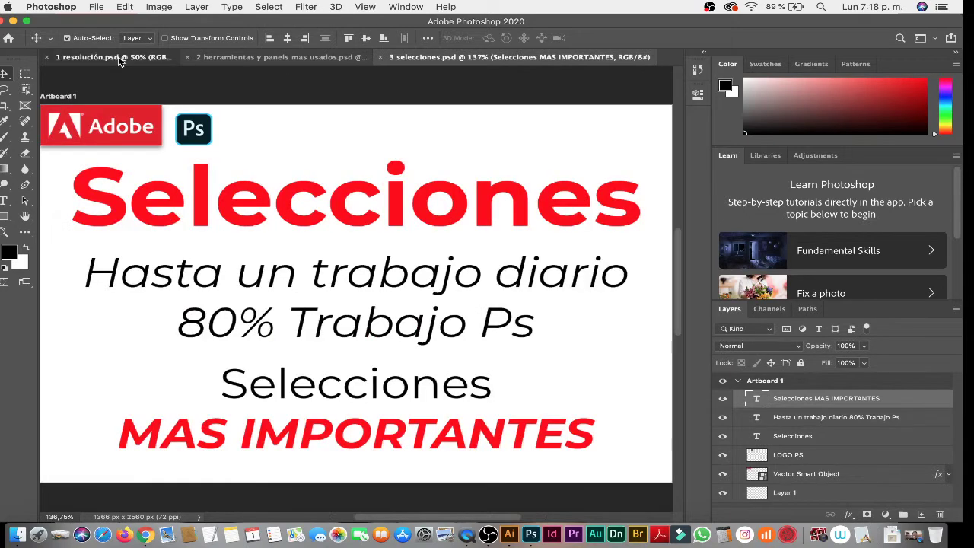
left_click(125, 58)
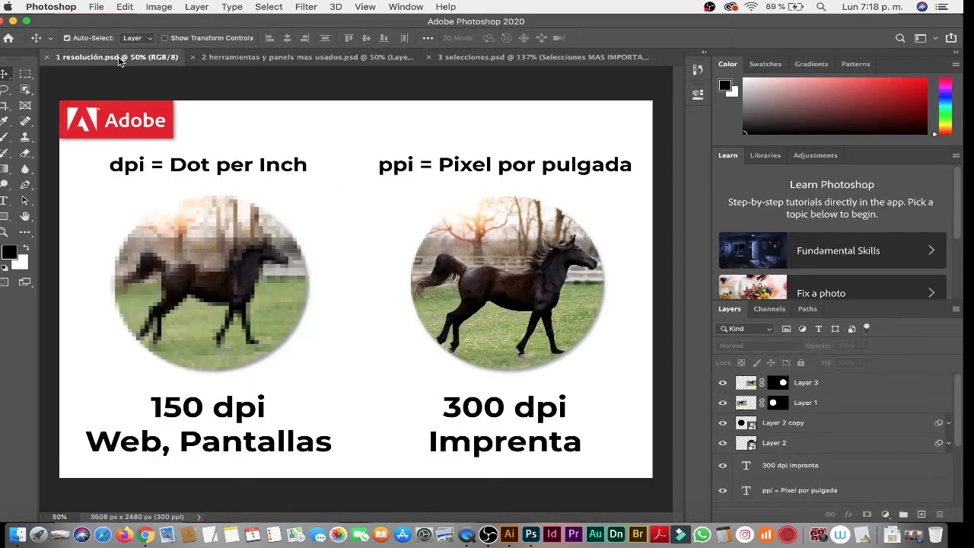
left_click(85, 5)
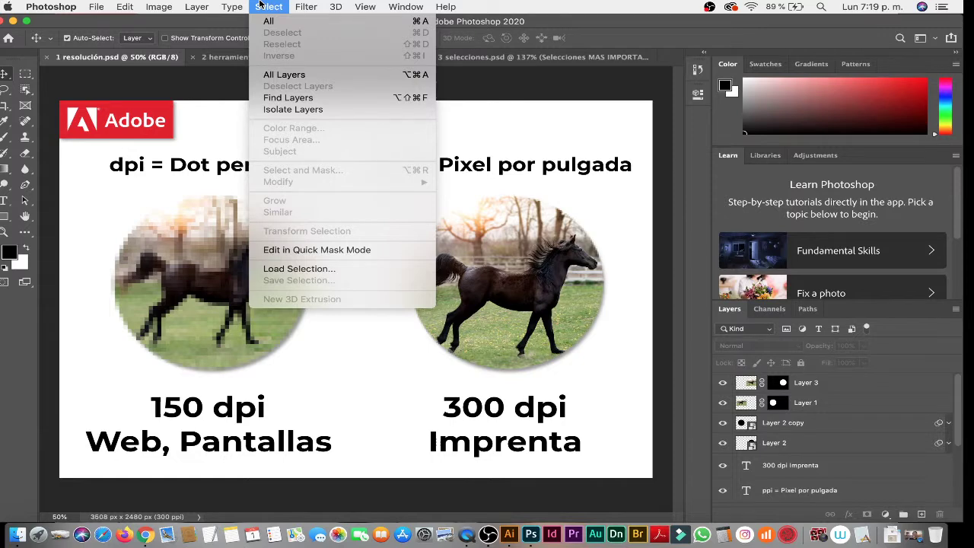
- Browse the Swatches, Gradients and Patterns panels, then collapse and re-expand the side dock
left_click(687, 11)
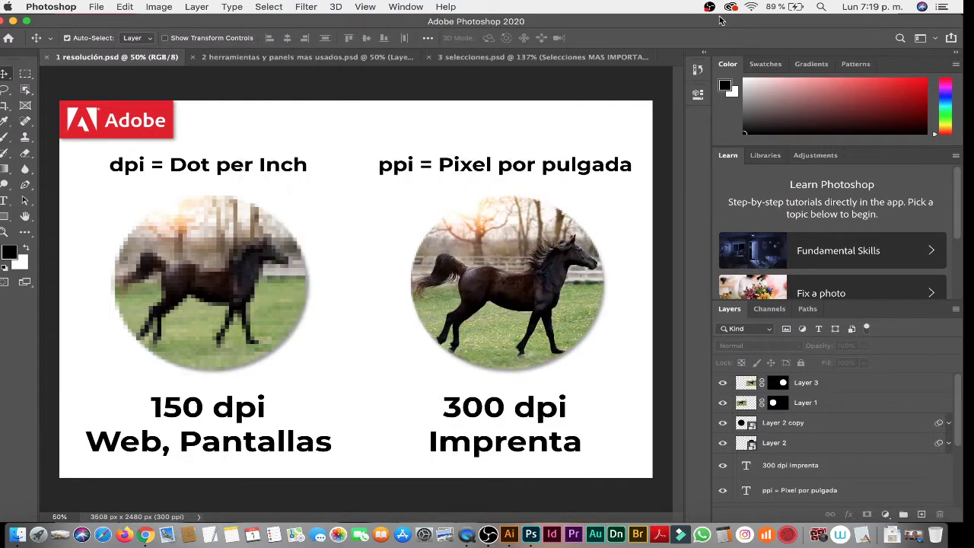
left_click(765, 64)
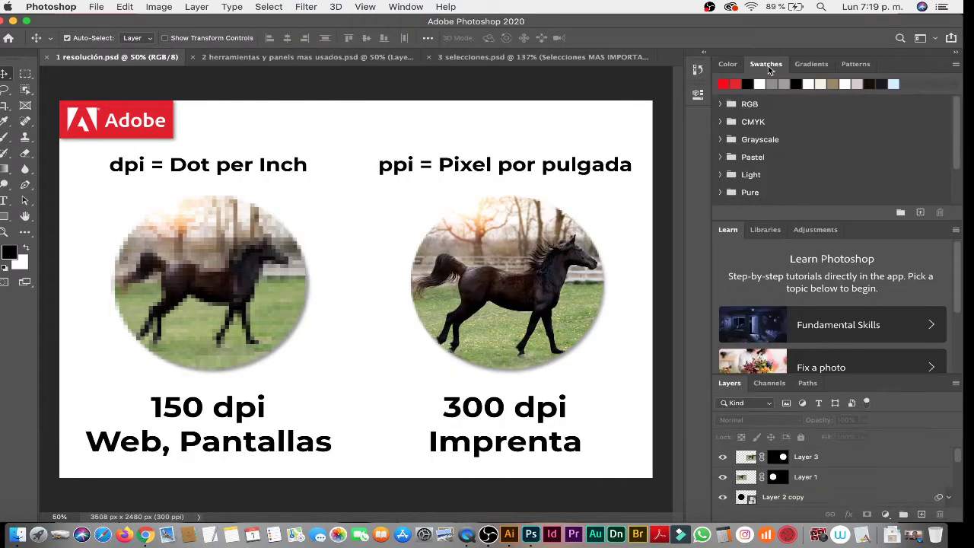
left_click(811, 64)
left_click(854, 64)
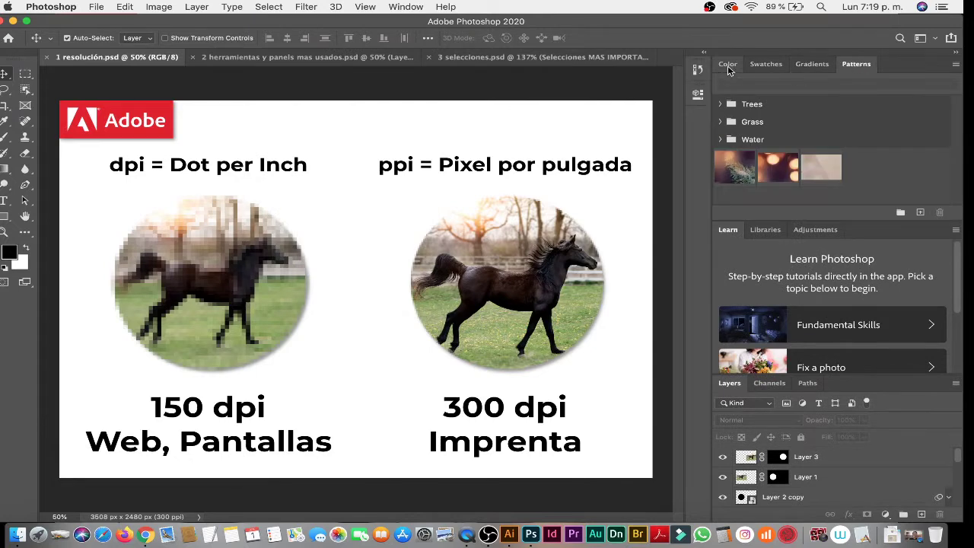
left_click(727, 65)
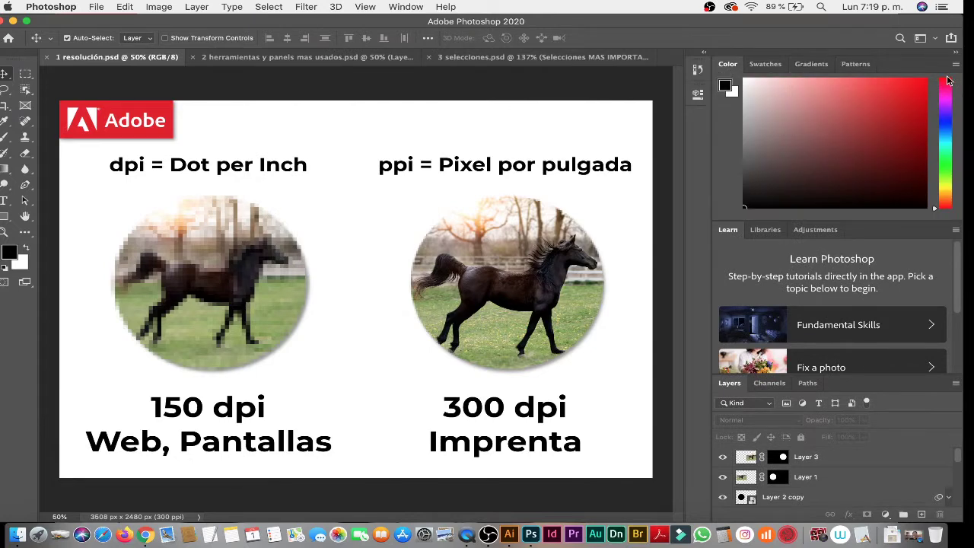
left_click(956, 53)
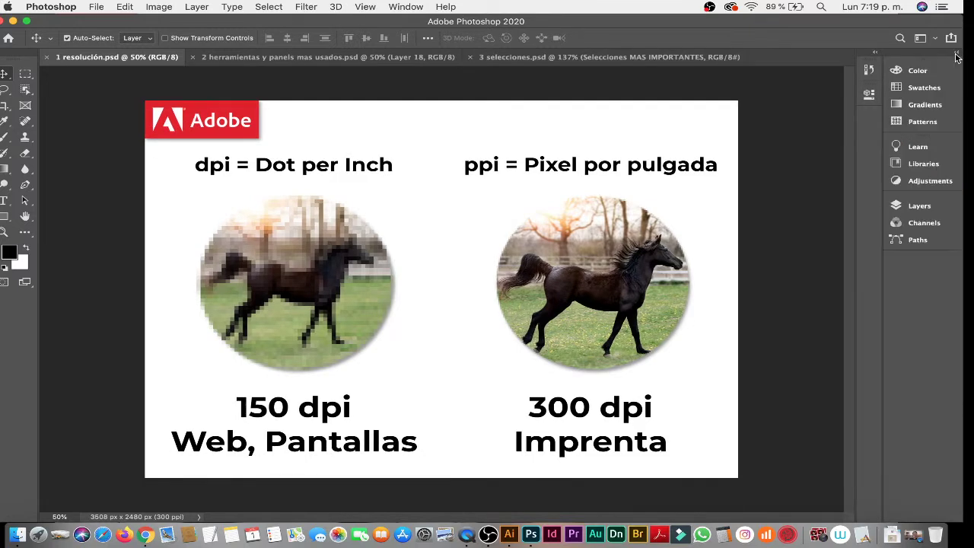
left_click(956, 55)
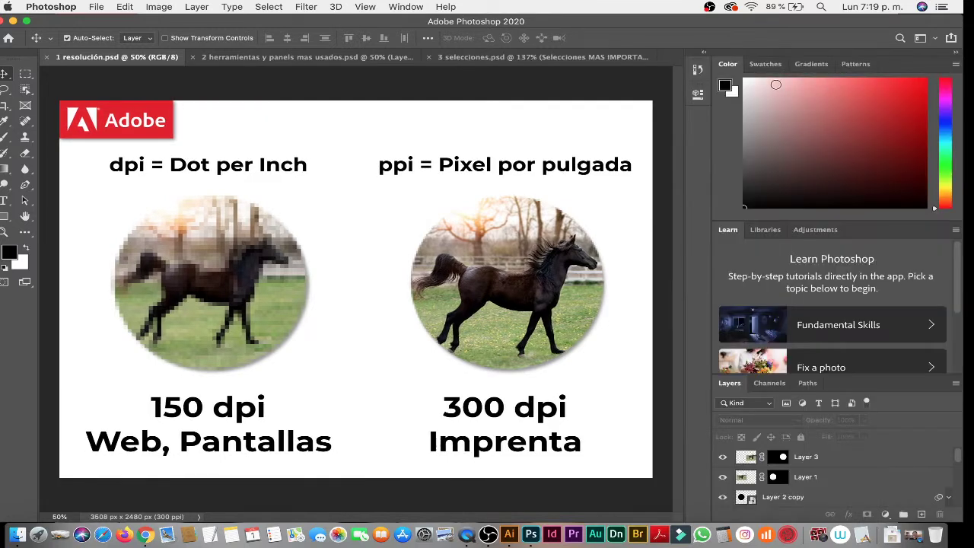
- Float the Swatches, Learn and Libraries panels, then switch to the Painting workspace
left_click_drag(765, 65, 346, 132)
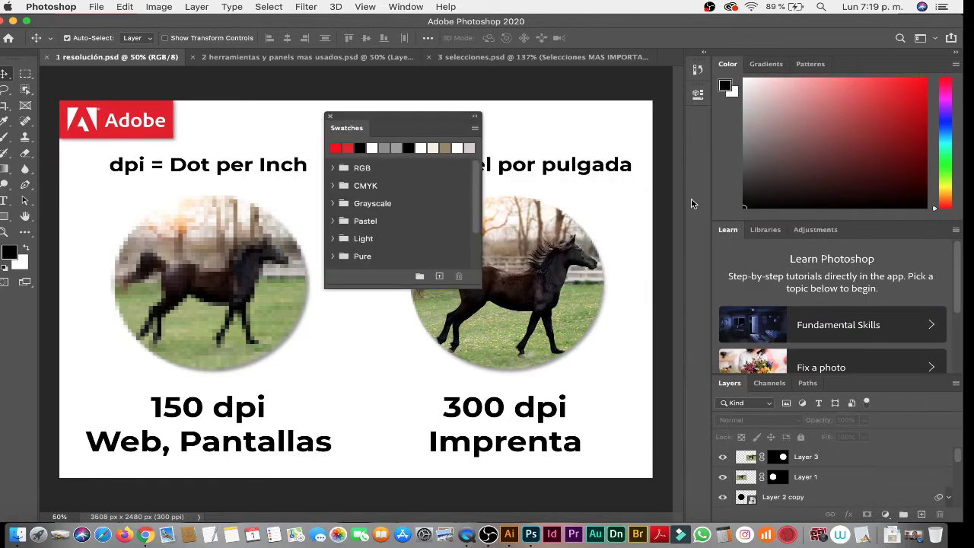
left_click_drag(728, 230, 86, 185)
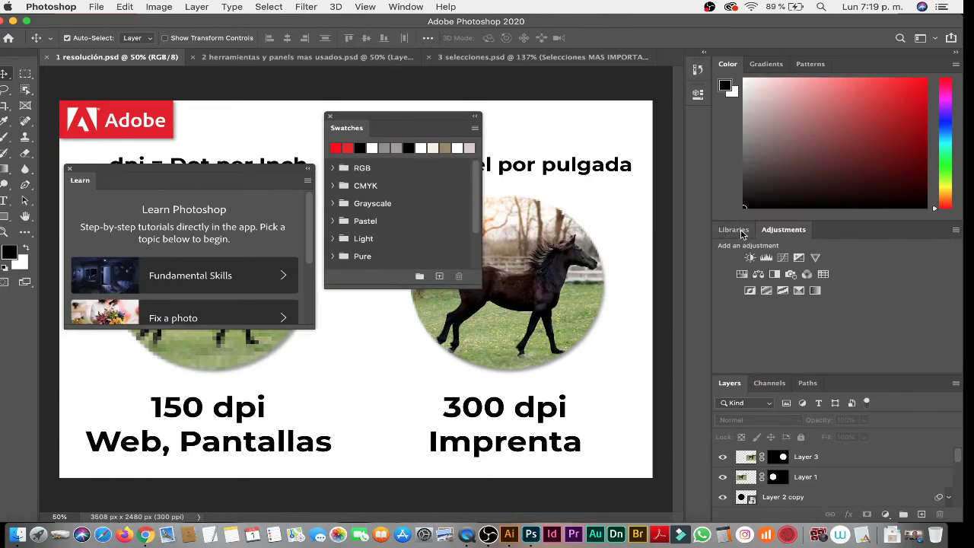
left_click_drag(734, 229, 325, 338)
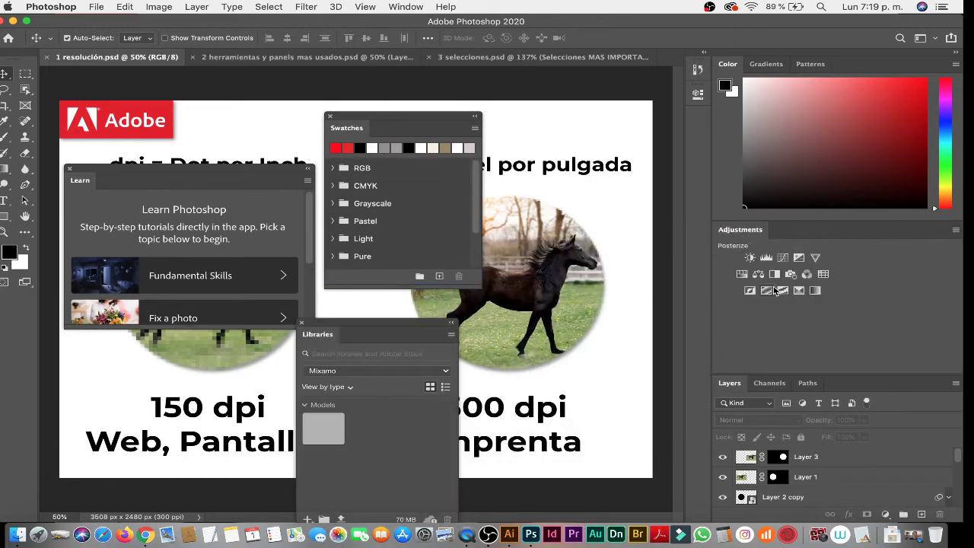
left_click(933, 39)
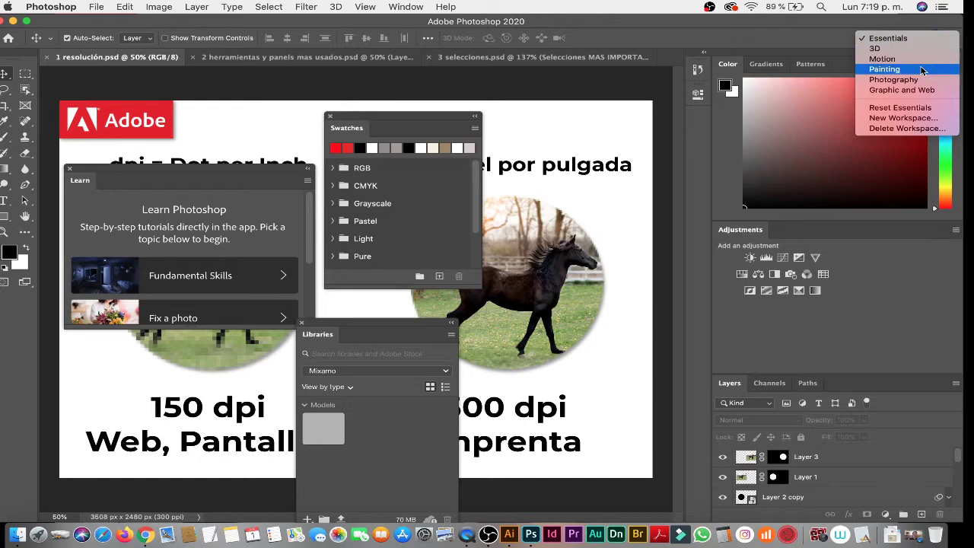
left_click(922, 69)
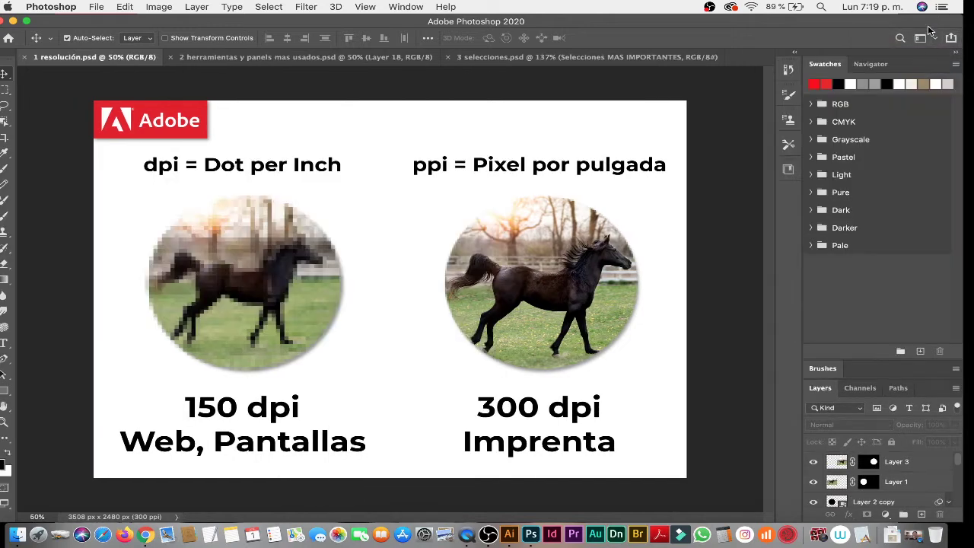
- Return to Essentials, move the floating Swatches panel, then reset Essentials to its default layout
left_click(931, 38)
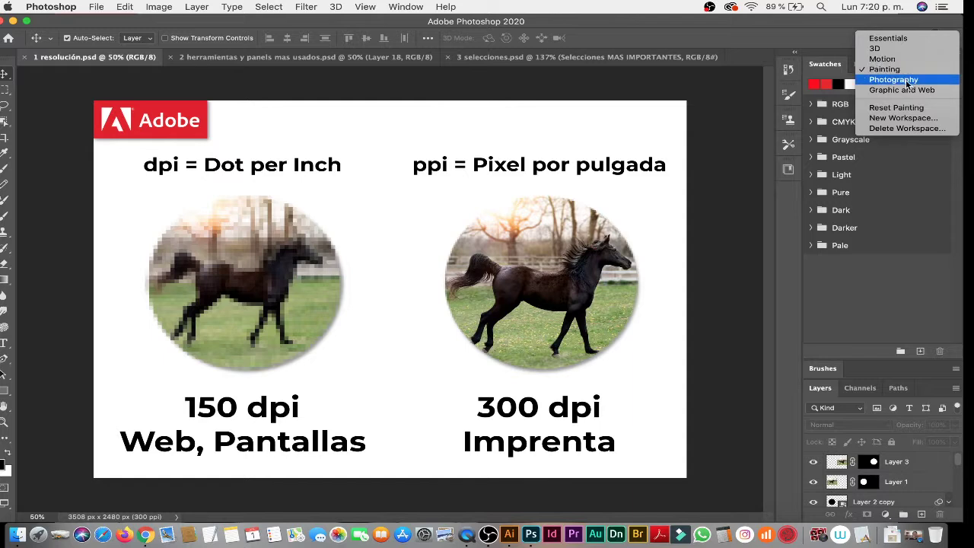
left_click(889, 38)
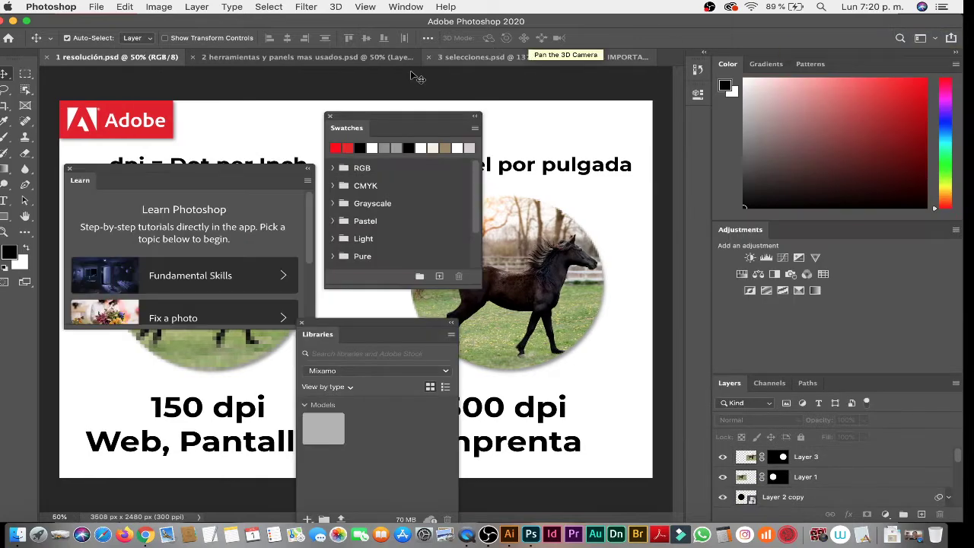
mouse_move(395, 118)
left_mouse_down()
mouse_move(502, 146)
mouse_move(527, 84)
left_mouse_up()
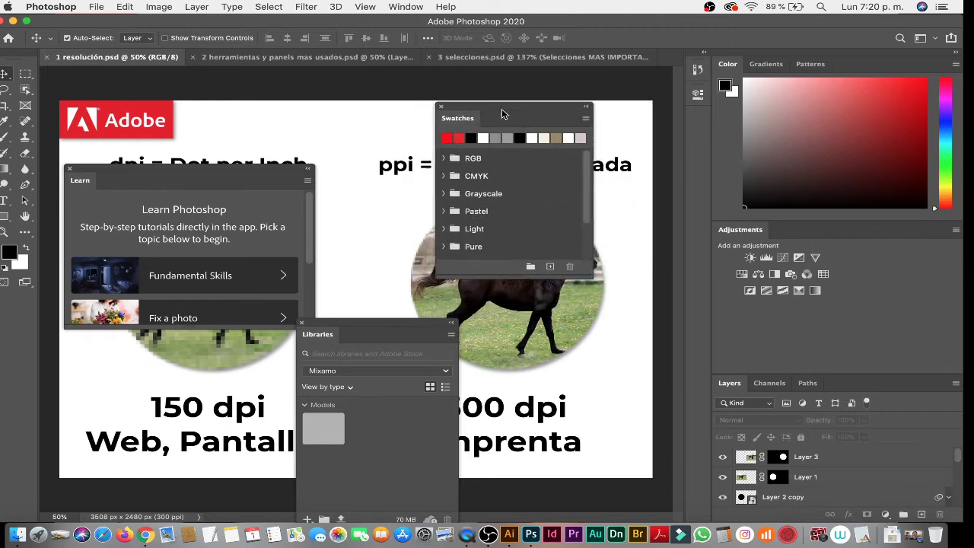
left_click(933, 38)
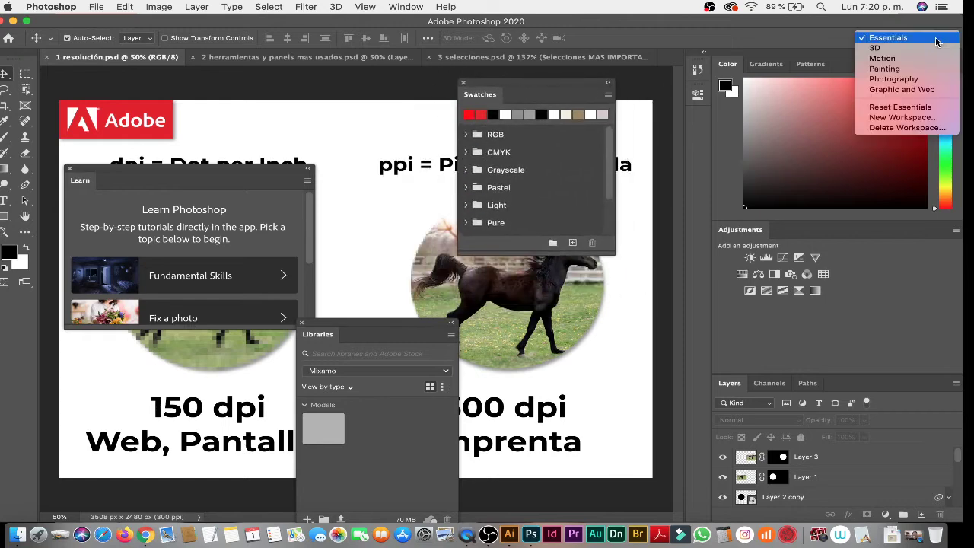
left_click(927, 112)
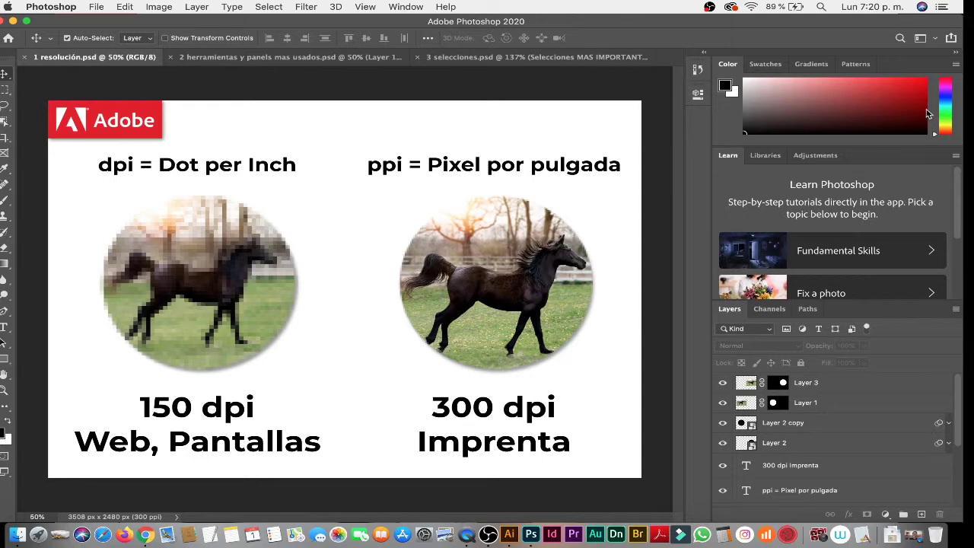
- Close 1 resolución.psd, leaving the herramientas y panels mas usados document in front
left_click(282, 58)
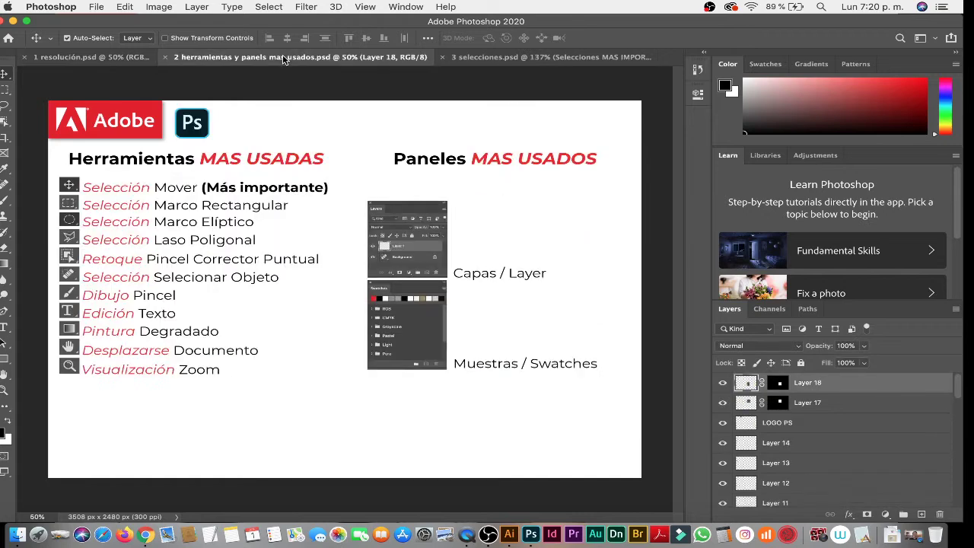
left_click(25, 58)
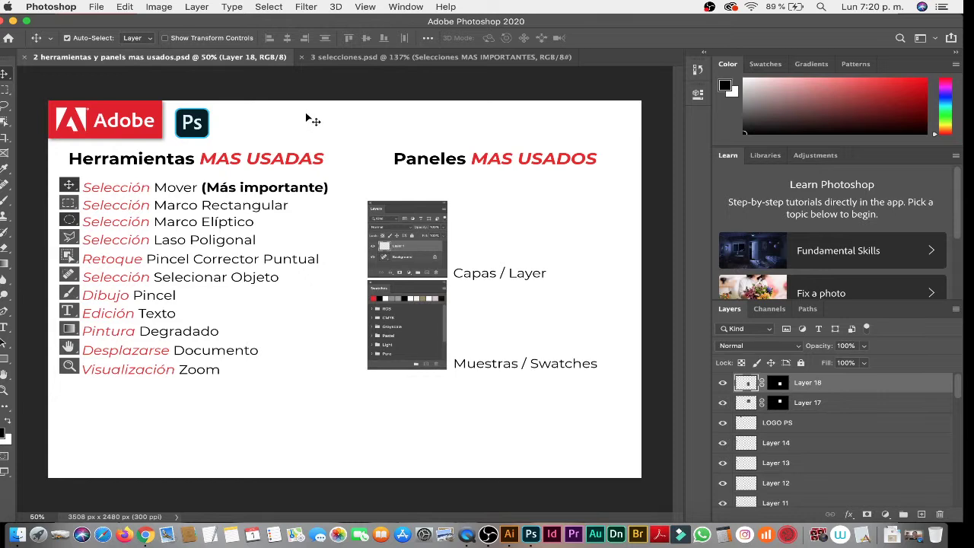
left_click(914, 535)
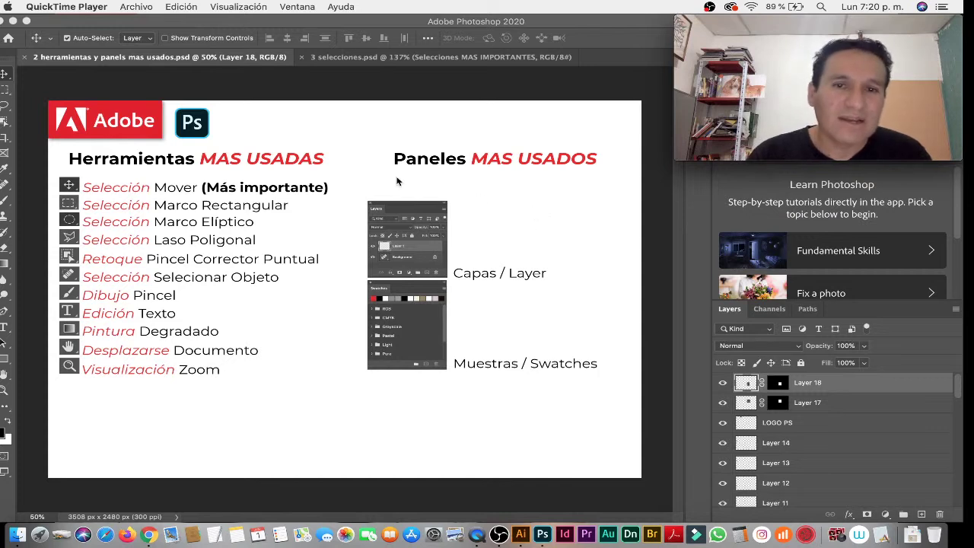
left_click(323, 116)
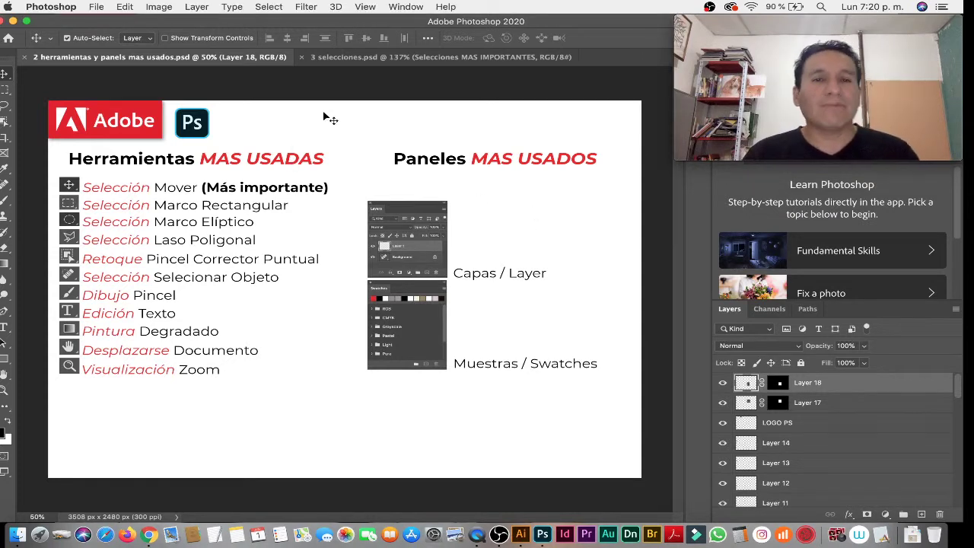
- Toggle the toolbox between one and two columns, ending with two columns
left_click(5, 58)
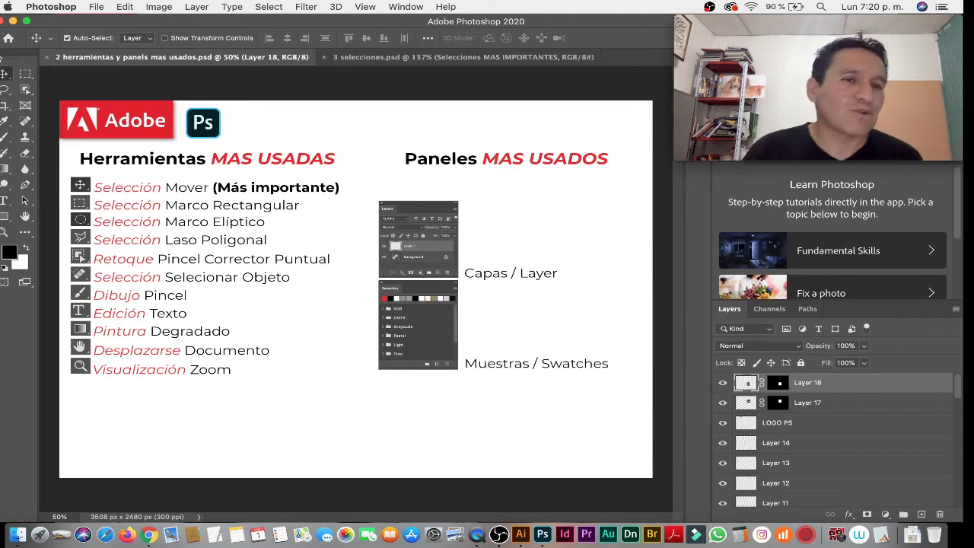
left_click(5, 58)
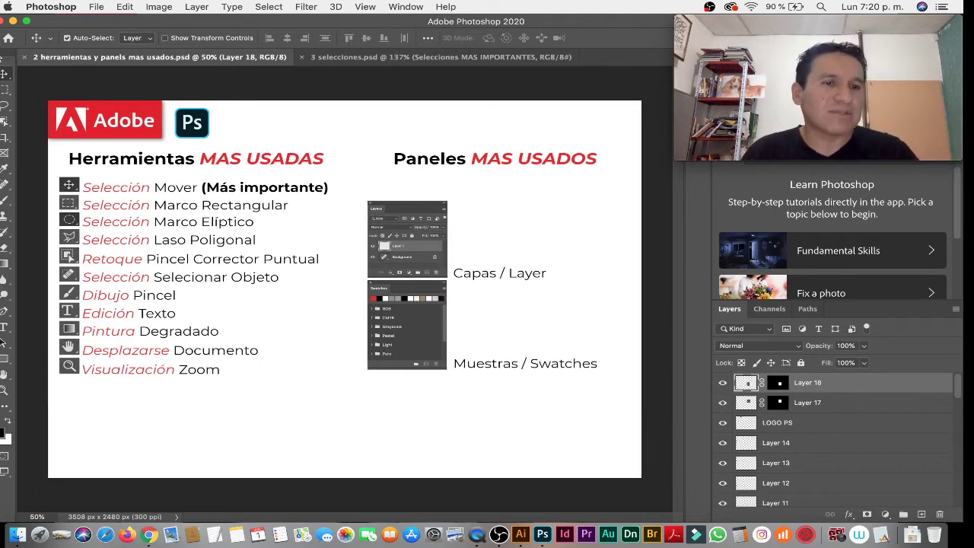
left_click(5, 58)
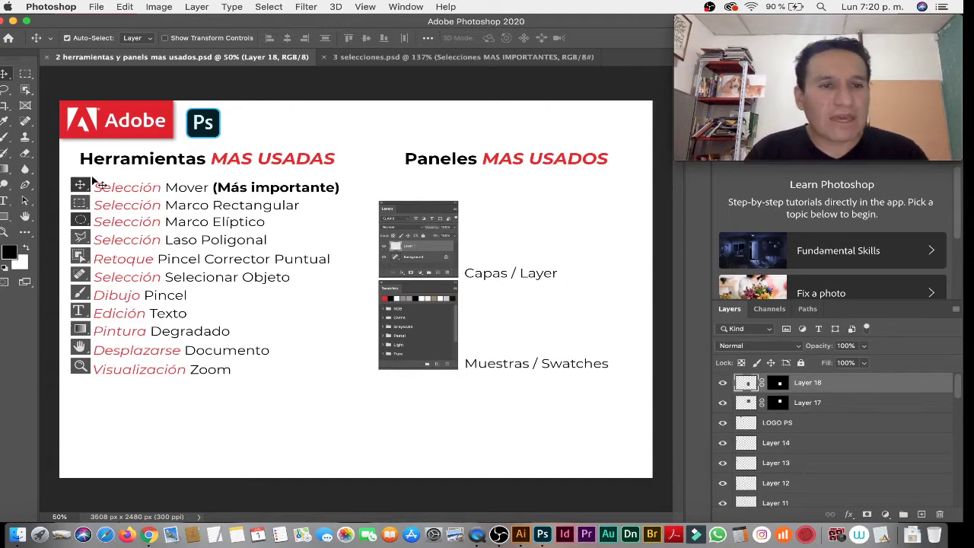
- Zoom to the Herramientas heading, view at 100%, pan to the MAS USADAS title, and go full screen
key("super")
left_click_drag(79, 167, 358, 239)
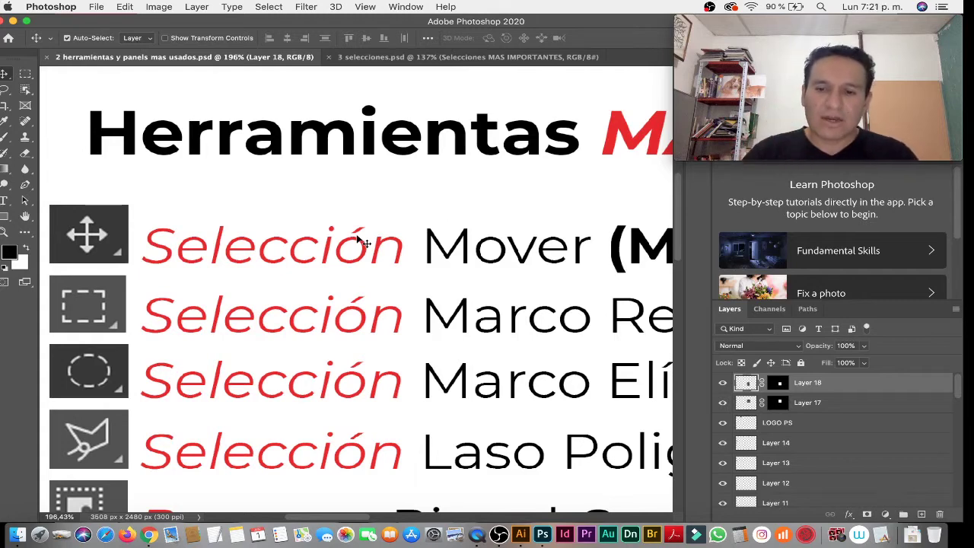
key("ctrl+1")
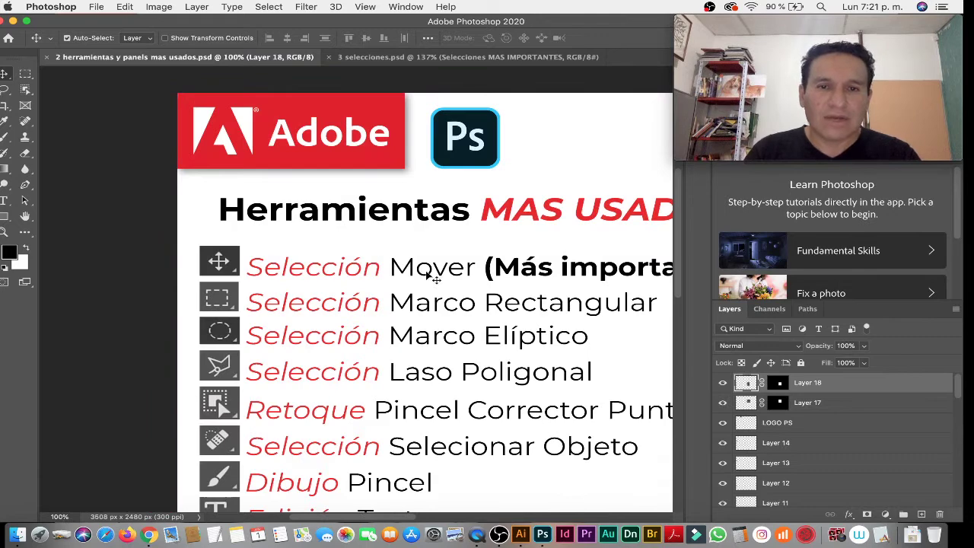
mouse_move(485, 293)
left_mouse_down()
mouse_move(384, 188)
mouse_move(380, 142)
left_mouse_up()
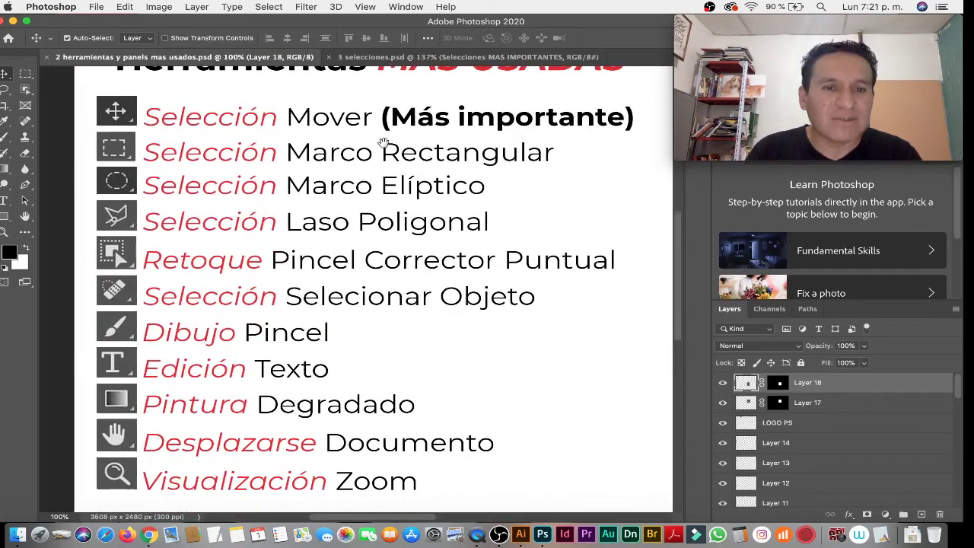
key("f")
key("f")
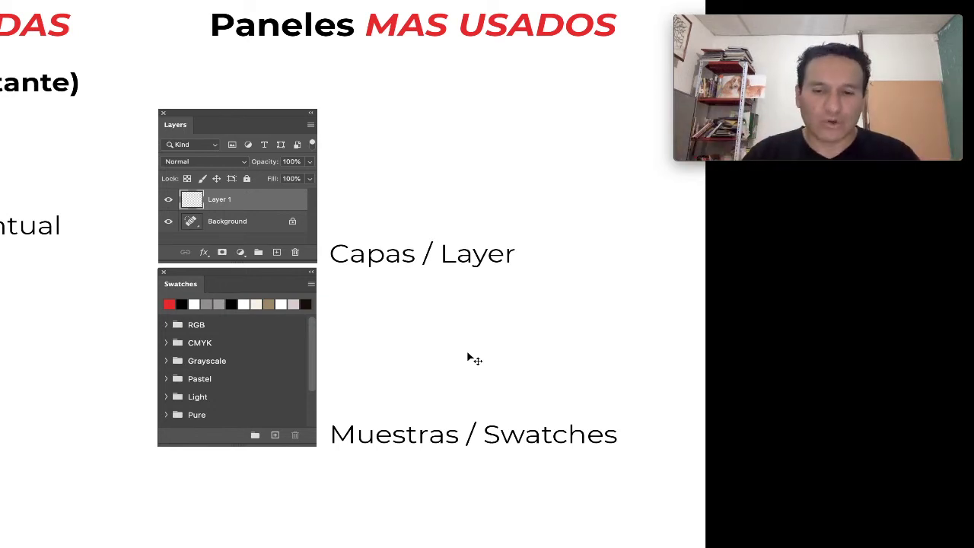
key("f")
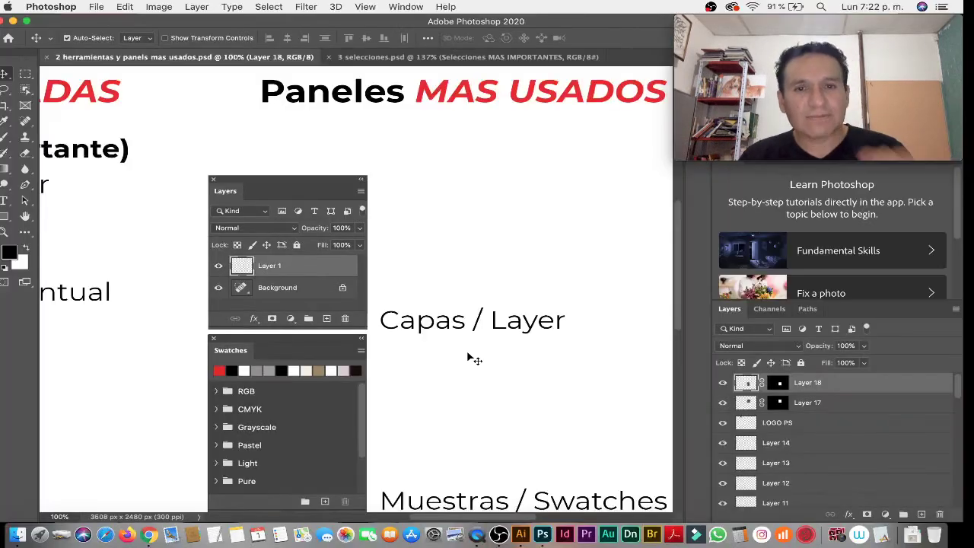
key("ctrl+0")
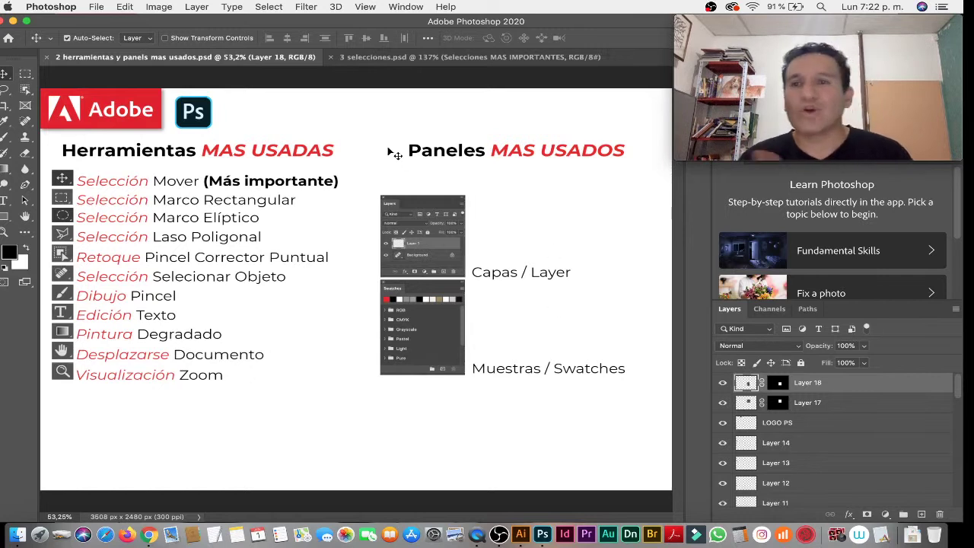
key("ctrl+r")
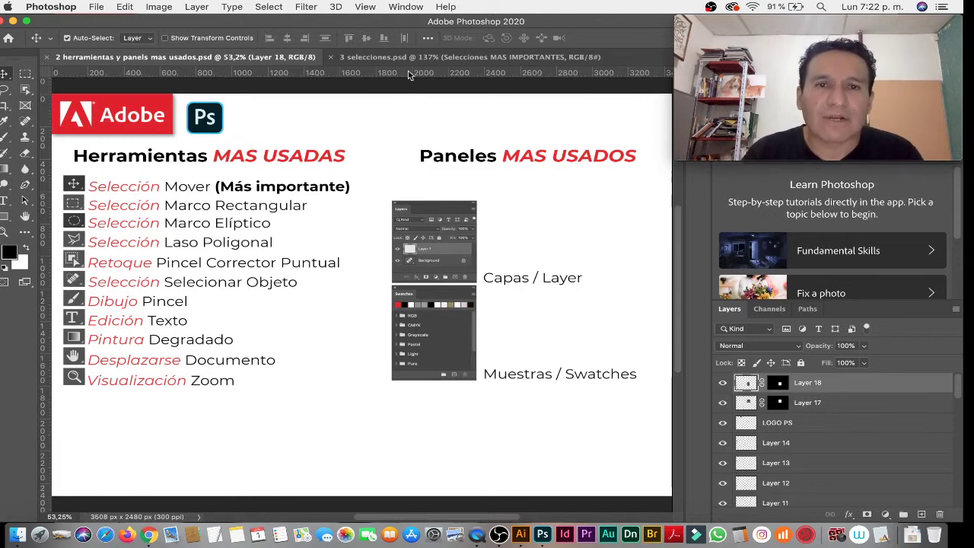
left_click_drag(408, 74, 407, 137)
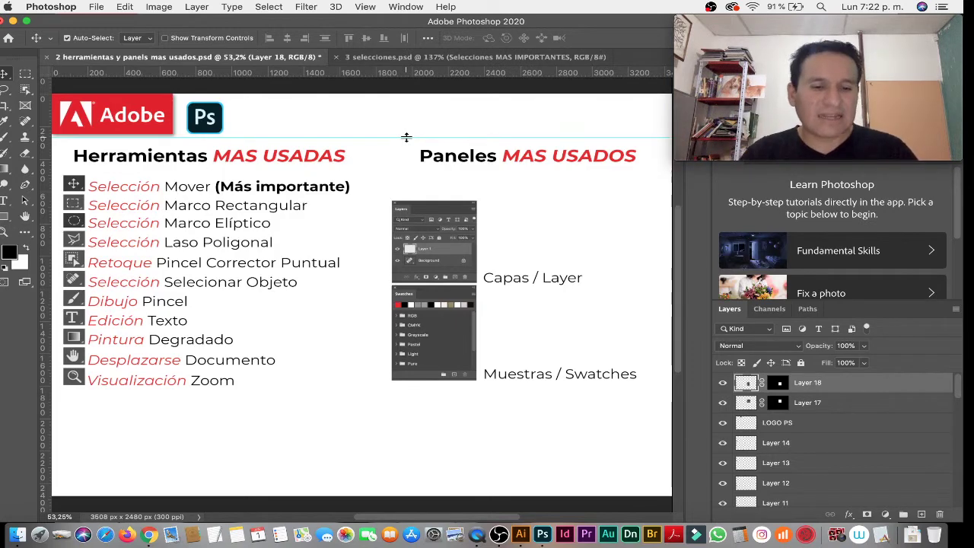
key("super+z")
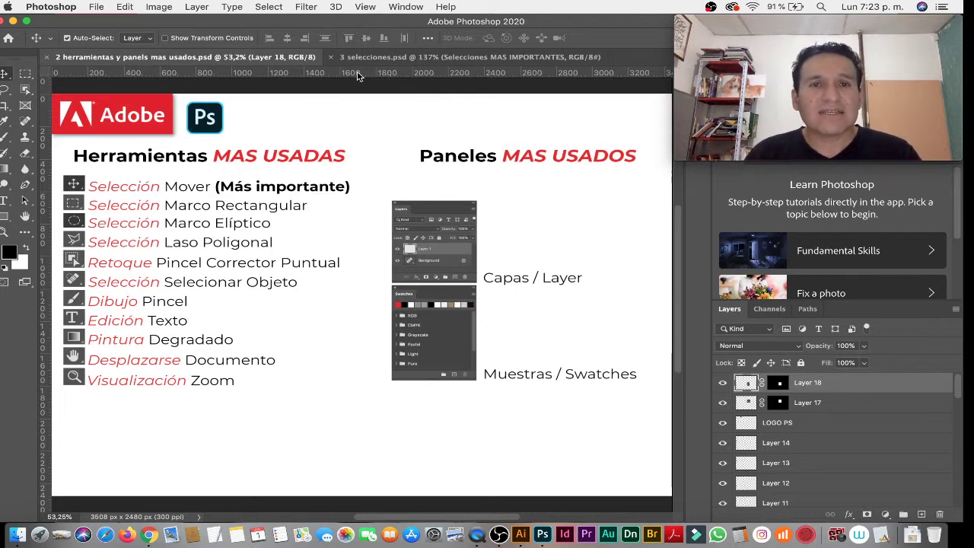
- Switch the ruler units to centimetres and back to pixels, then close the herramientas document
right_click(46, 124)
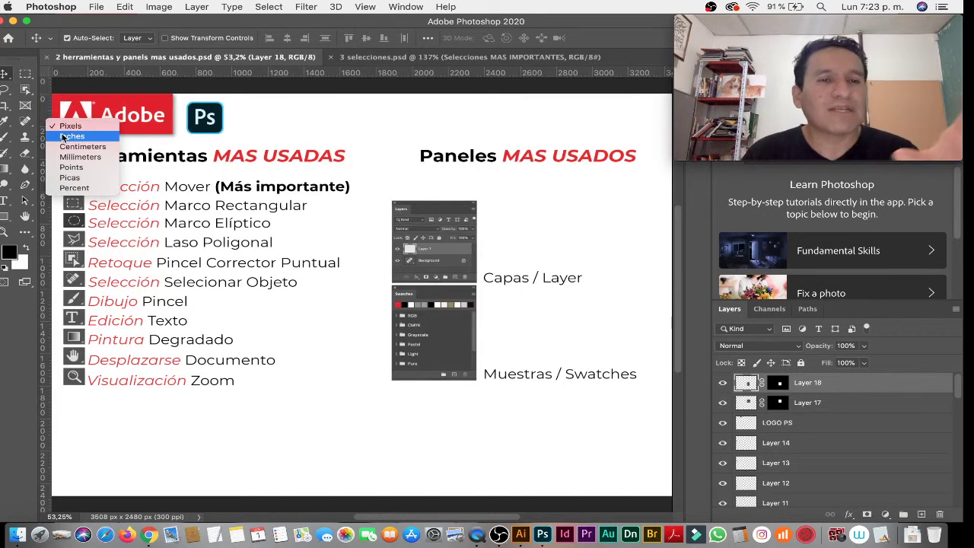
left_click(108, 149)
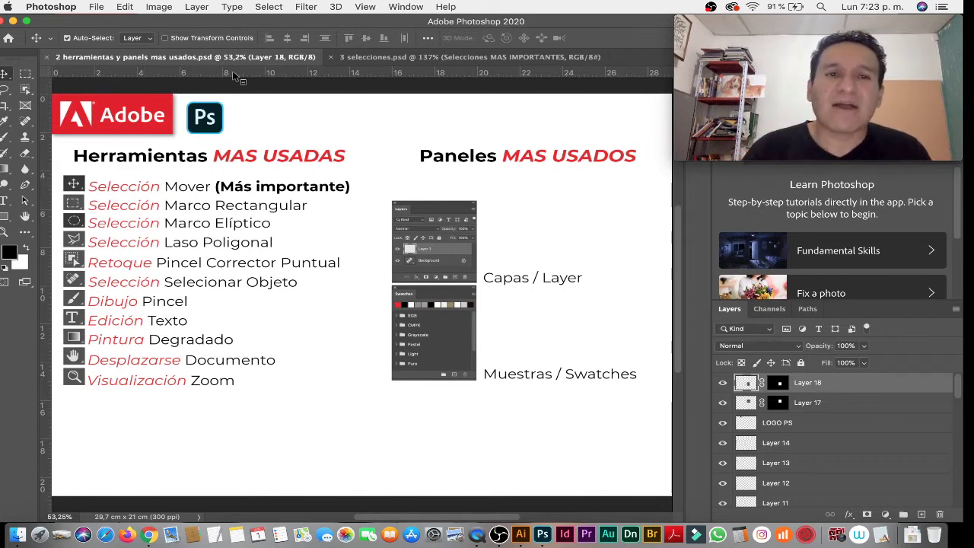
right_click(242, 73)
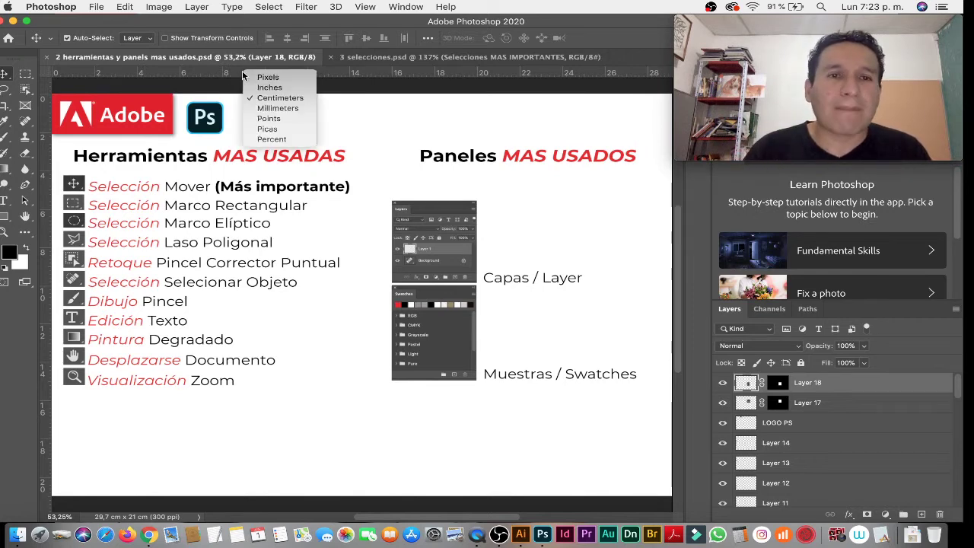
left_click(287, 77)
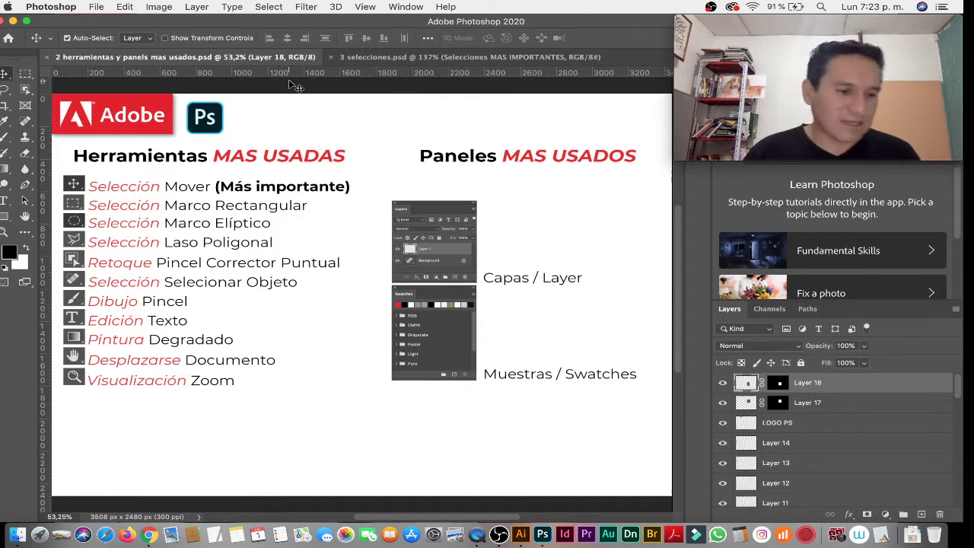
key("super")
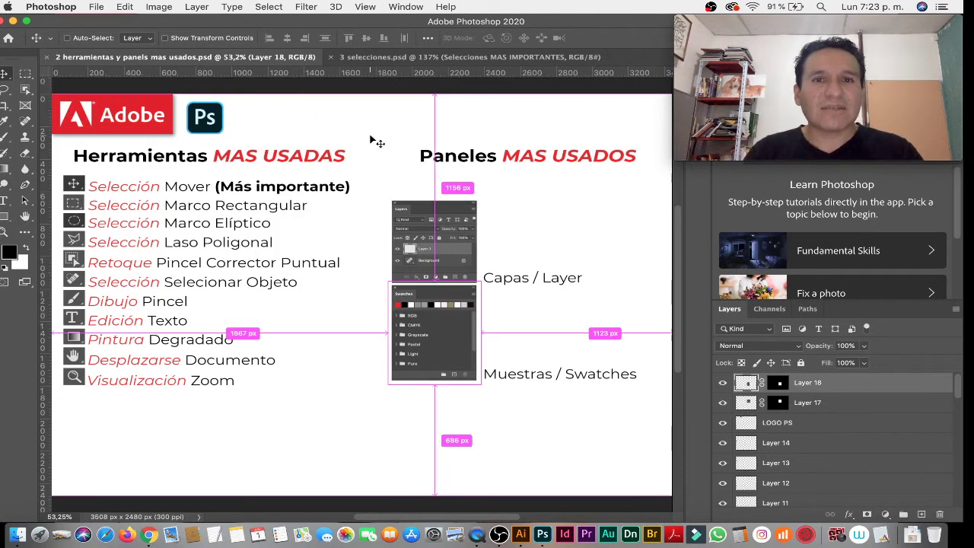
key("super+w")
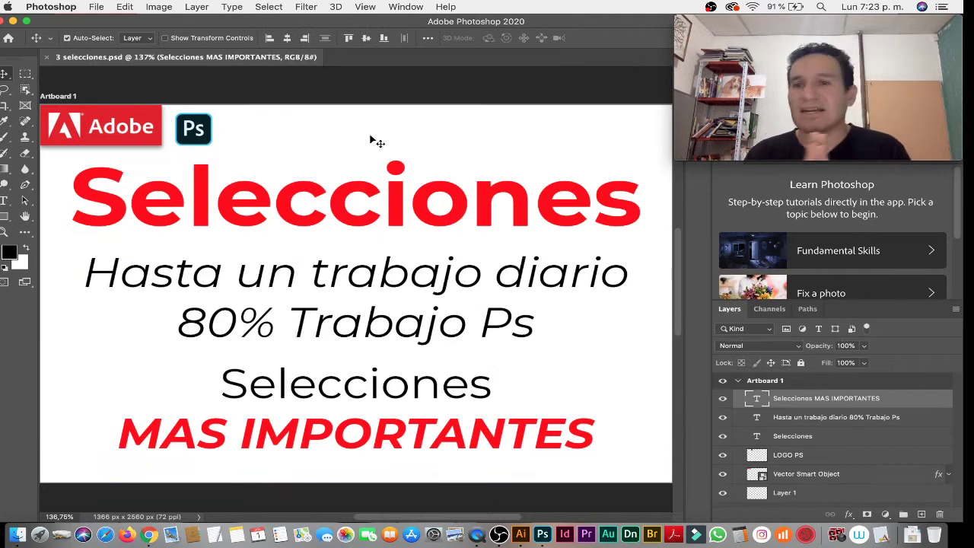
- Open all nine lesson files, including 1 marco rectangular.jpg, in one Open dialog selection
key("super")
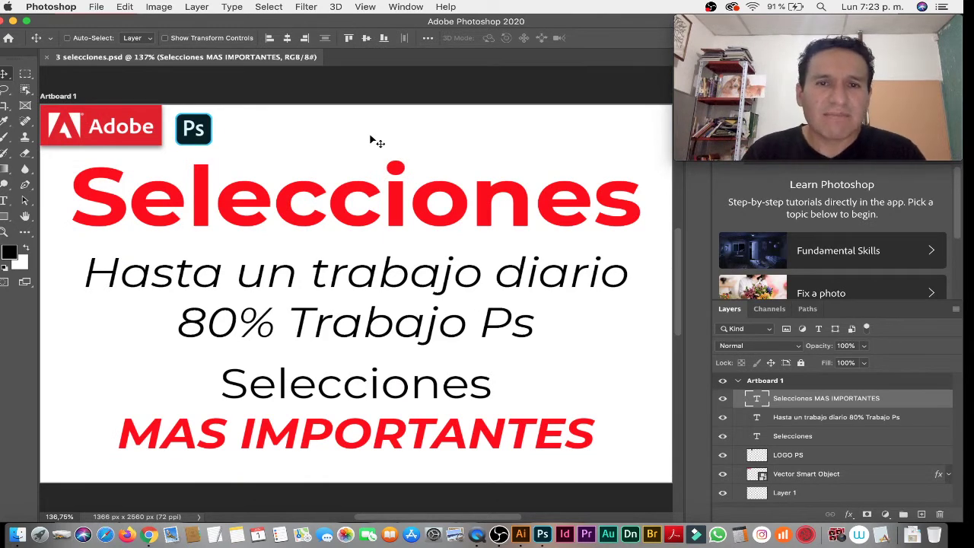
key("super+o")
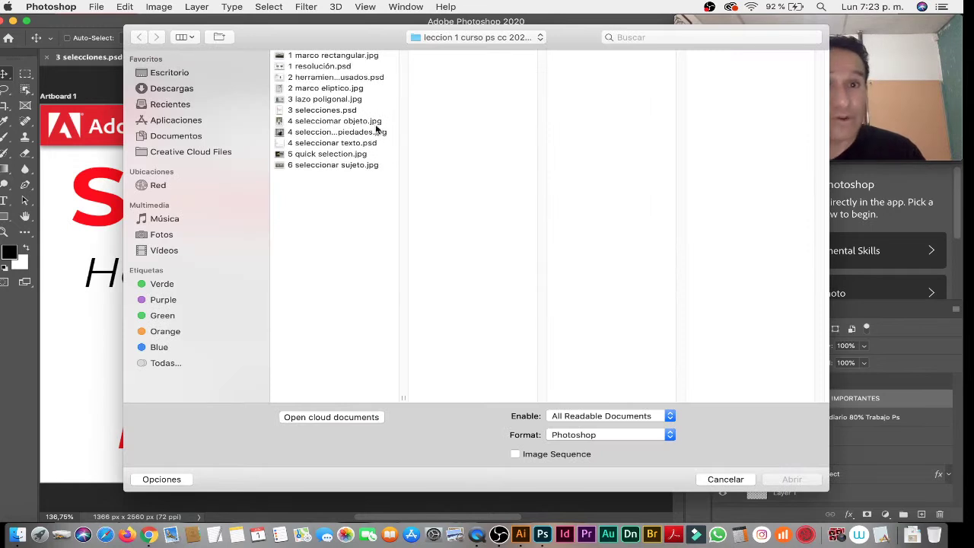
left_click(334, 88)
left_click(324, 56)
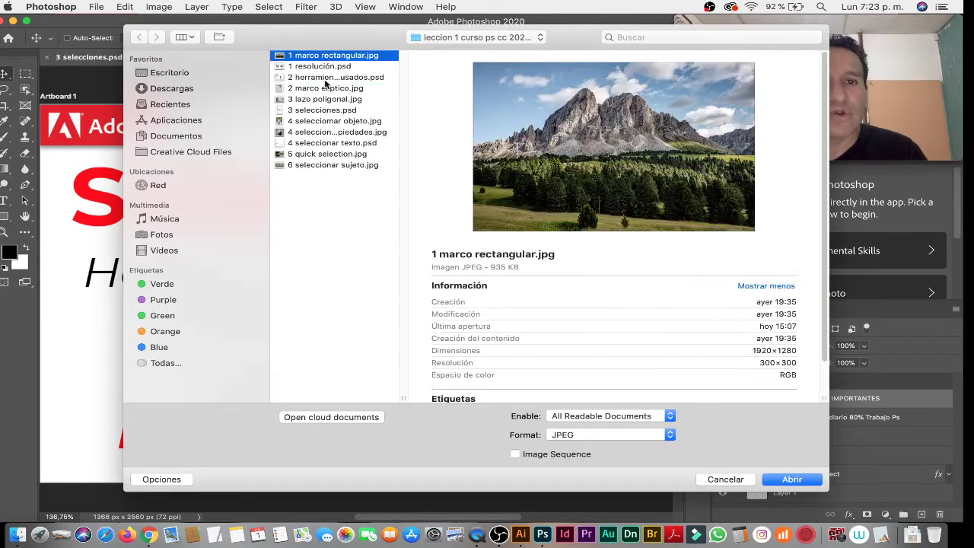
left_click(327, 163)
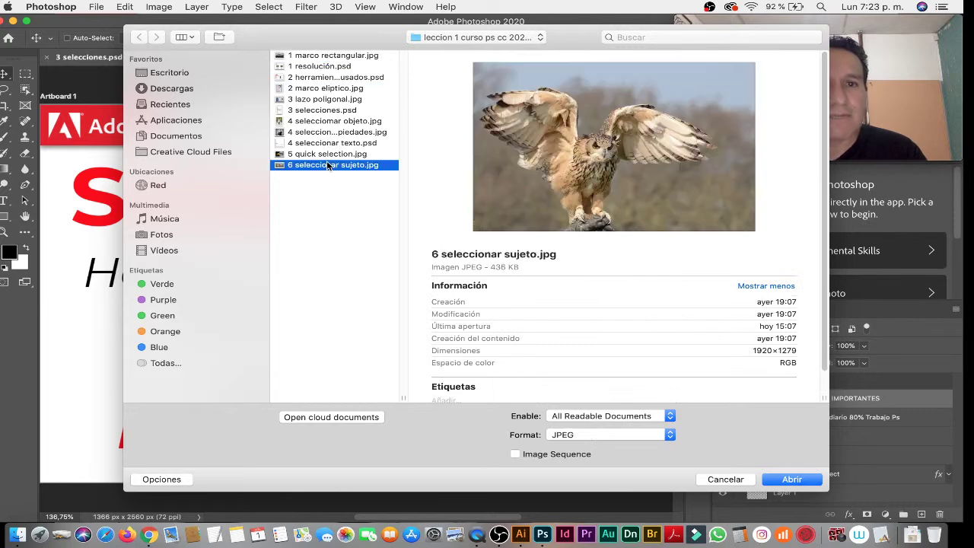
left_click(339, 89, "shift")
left_click(335, 59, "super")
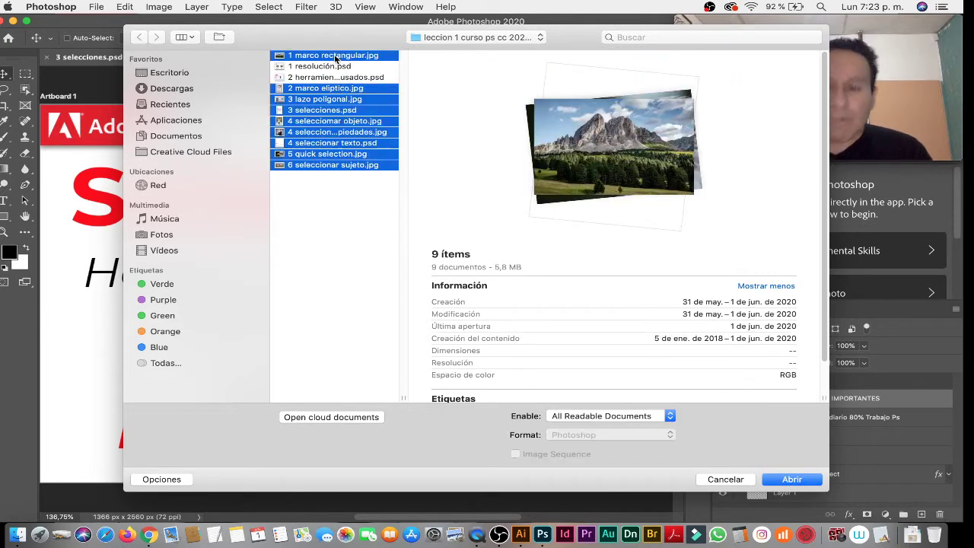
key("Return")
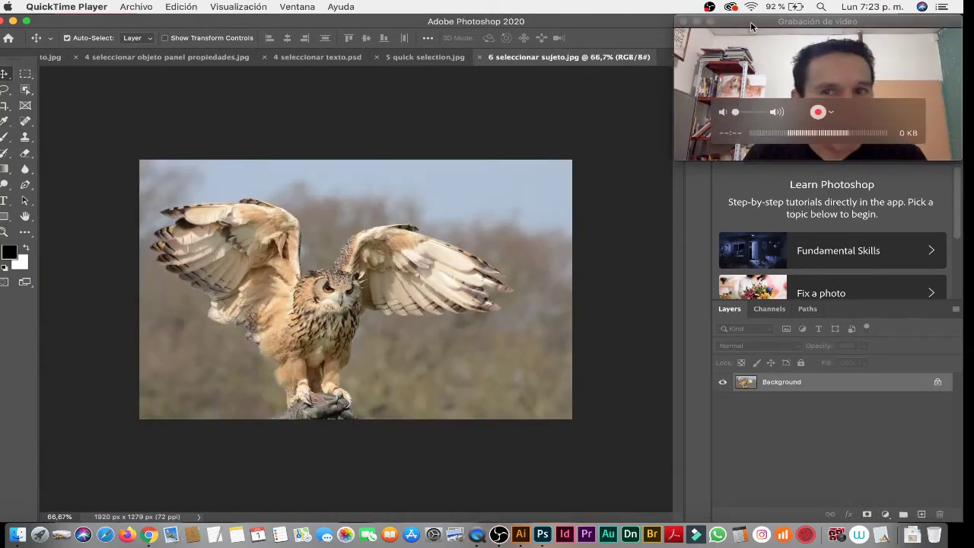
- View the 1 marco rectangular.jpg tab, then return to 3 selecciones.psd
left_click_drag(748, 32, 789, 32)
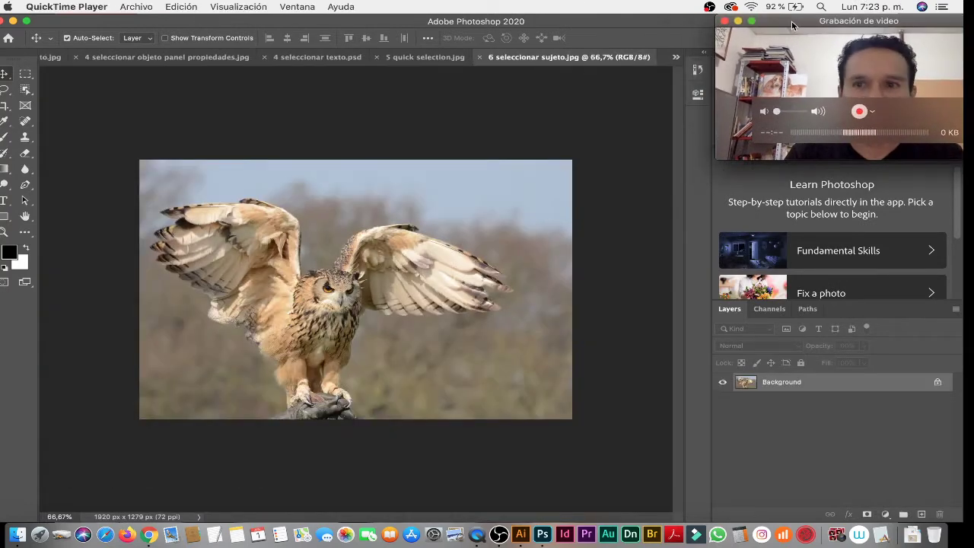
left_click(674, 63)
left_click(676, 58)
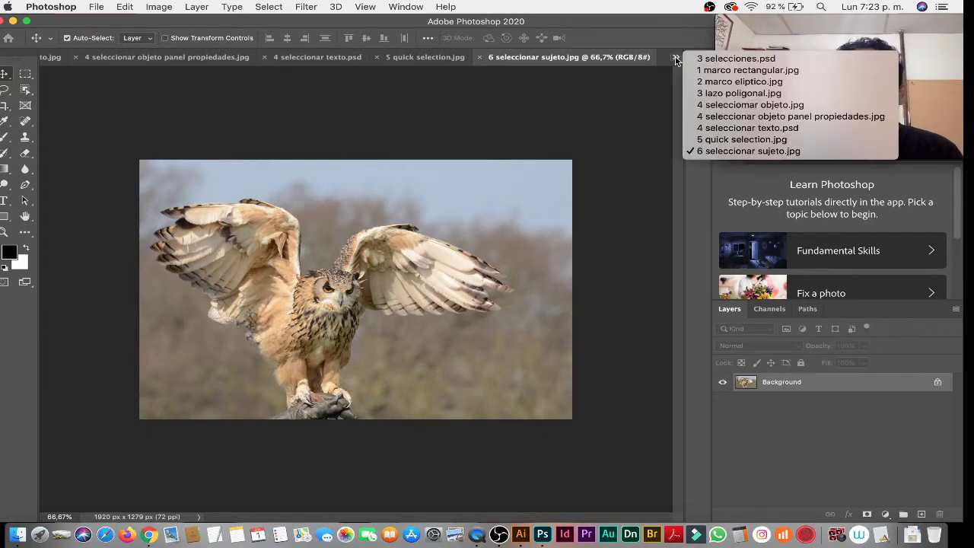
left_click(693, 69)
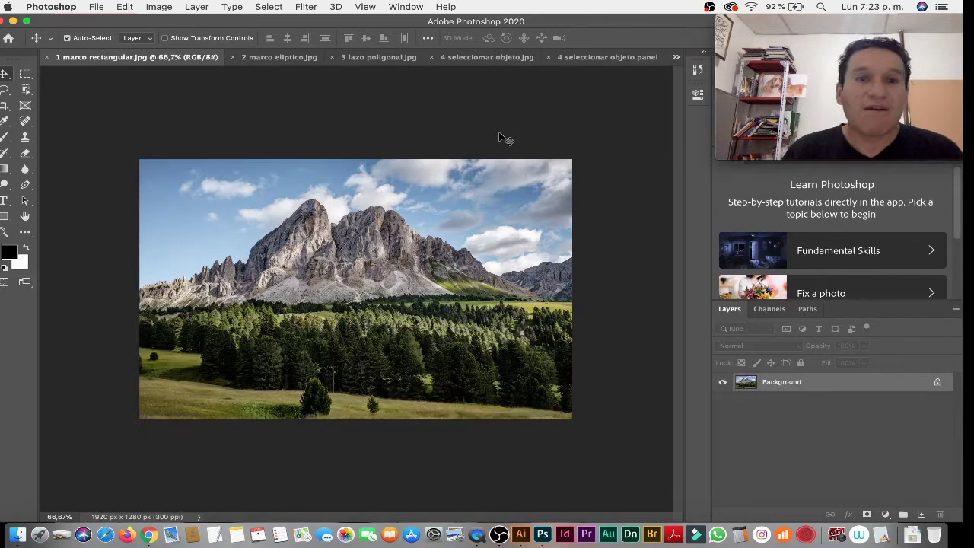
left_click(676, 58)
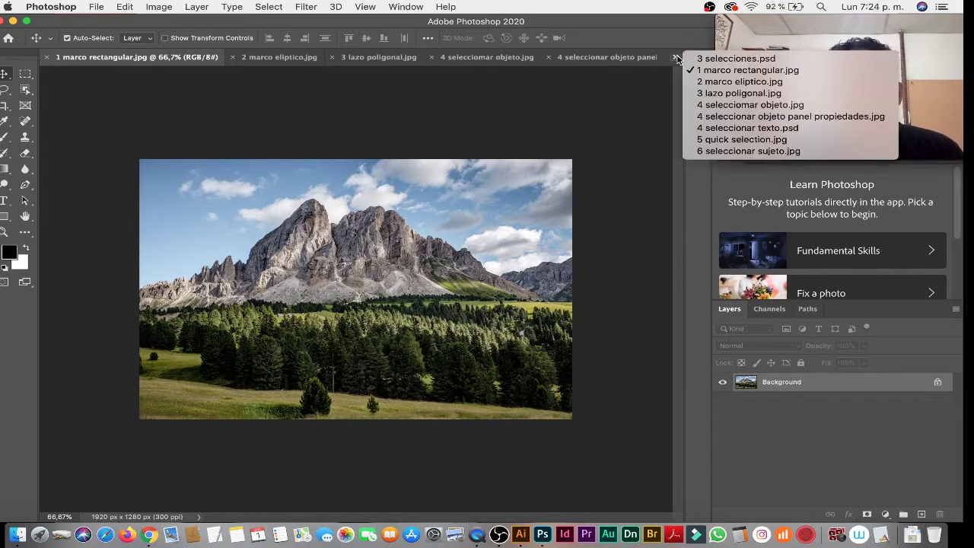
left_click(734, 58)
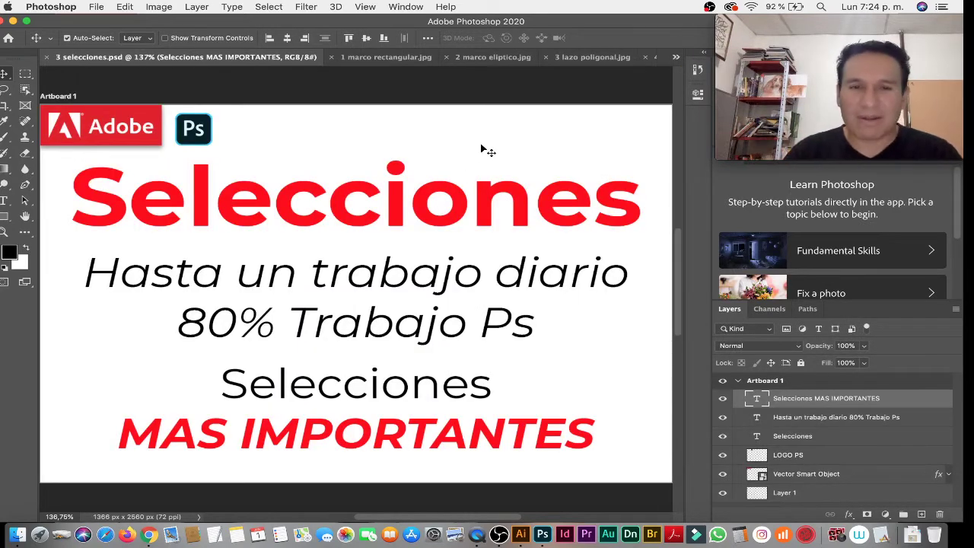
- Hide the right-side panels with Shift+Tab to enlarge the Selecciones slide
key("shift+Tab")
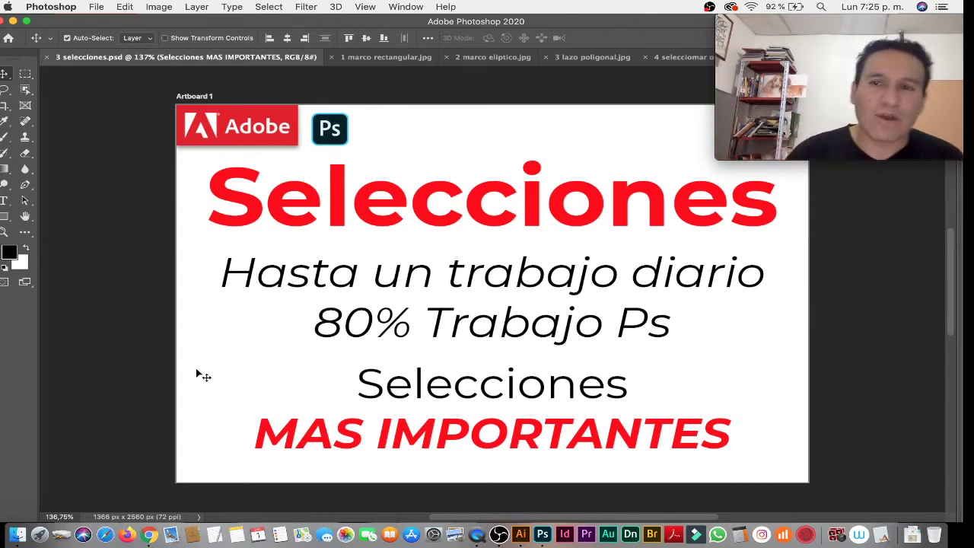
- Toggle all panels with Tab and the side panels with Shift+Tab, ending with side panels hidden
key("Tab")
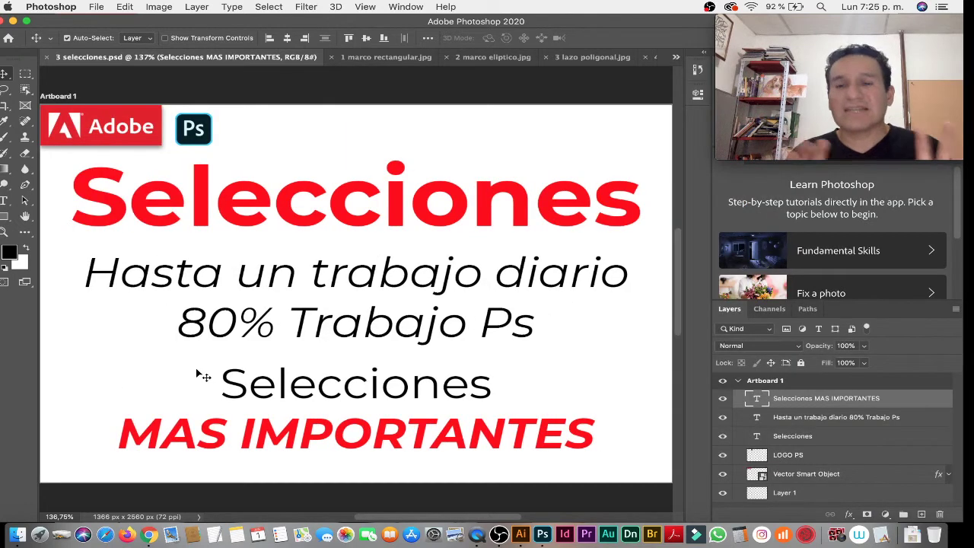
key("Tab")
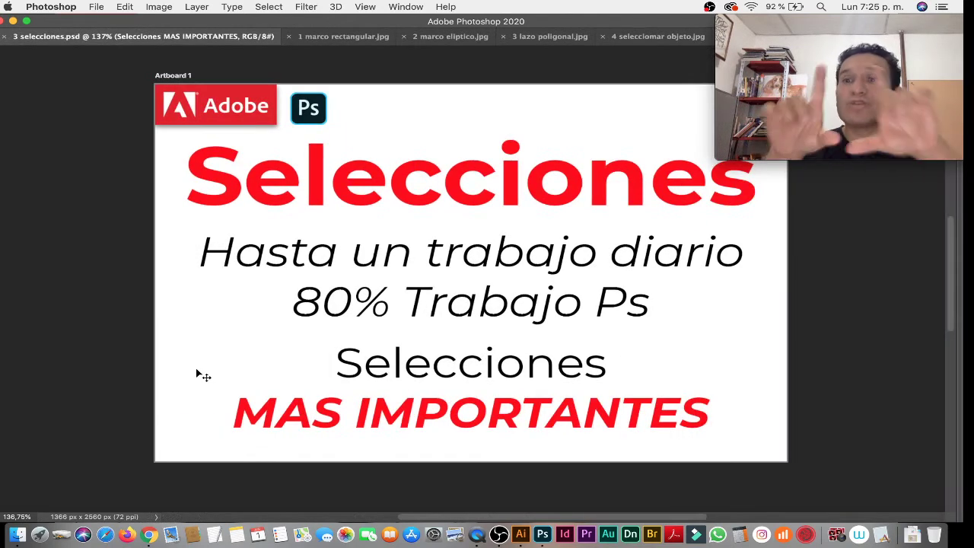
key("Tab")
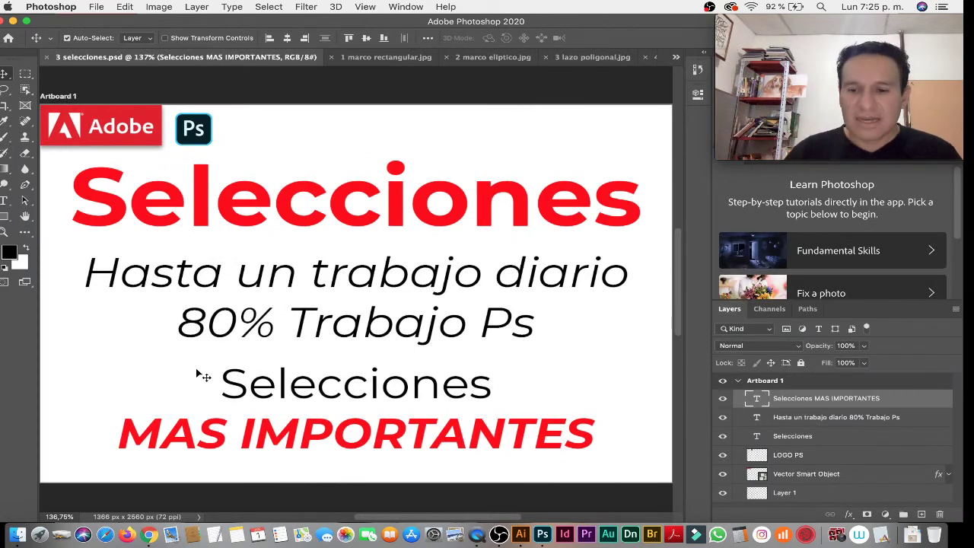
key("shift+Tab")
key("shift+Tab")
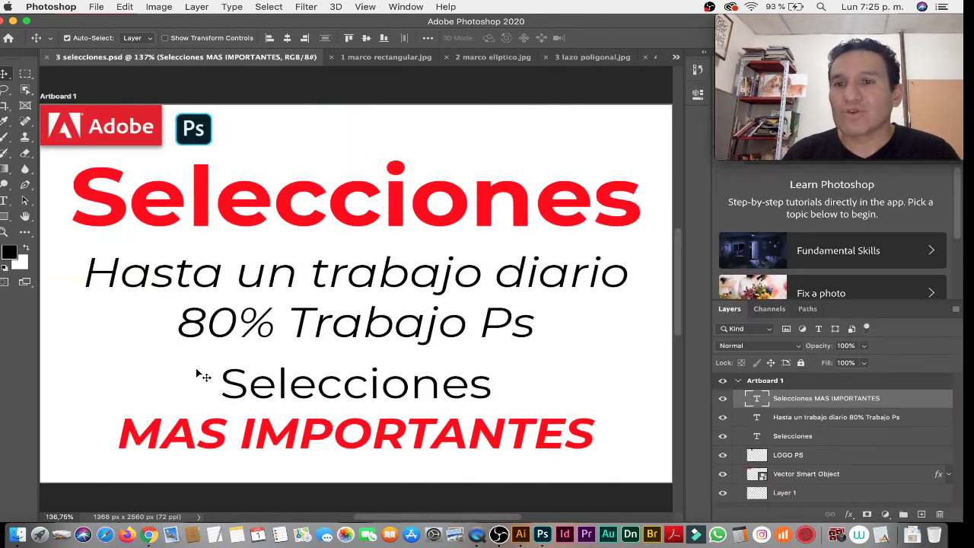
key("shift+Tab")
key("shift+Tab")
key("shift+Tab")
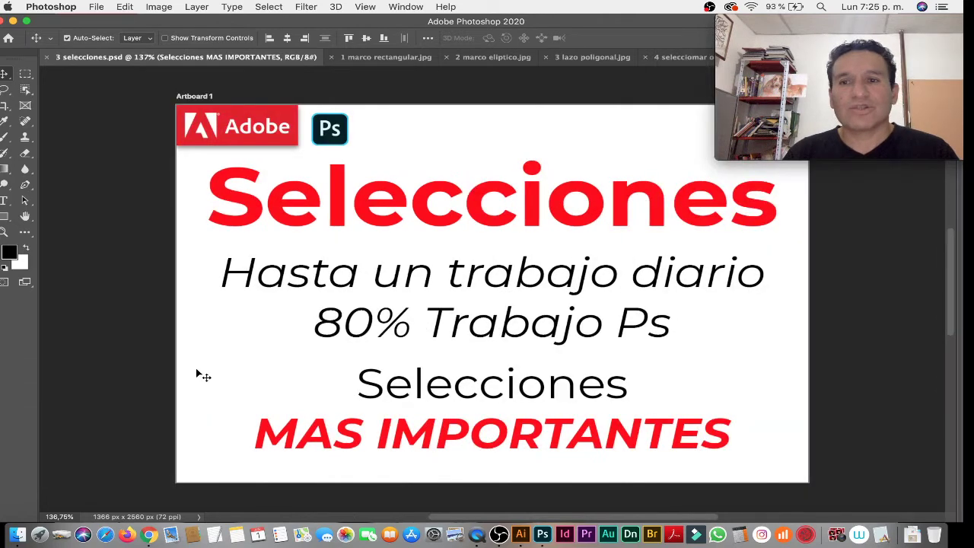
key("shift+Tab")
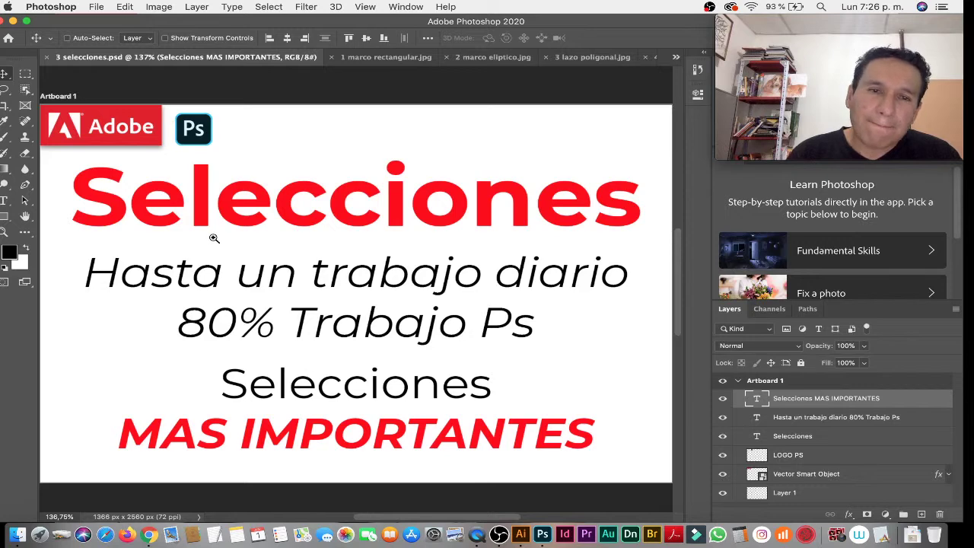
mouse_move(213, 238)
left_mouse_down()
mouse_move(393, 235)
mouse_move(289, 219)
mouse_move(404, 252)
mouse_move(233, 235)
mouse_move(312, 243)
left_mouse_up()
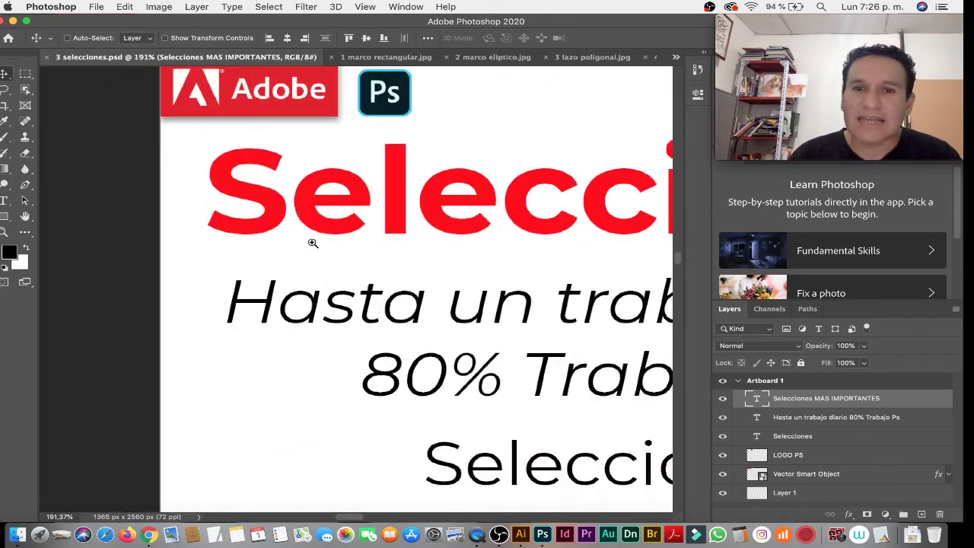
key("super+0")
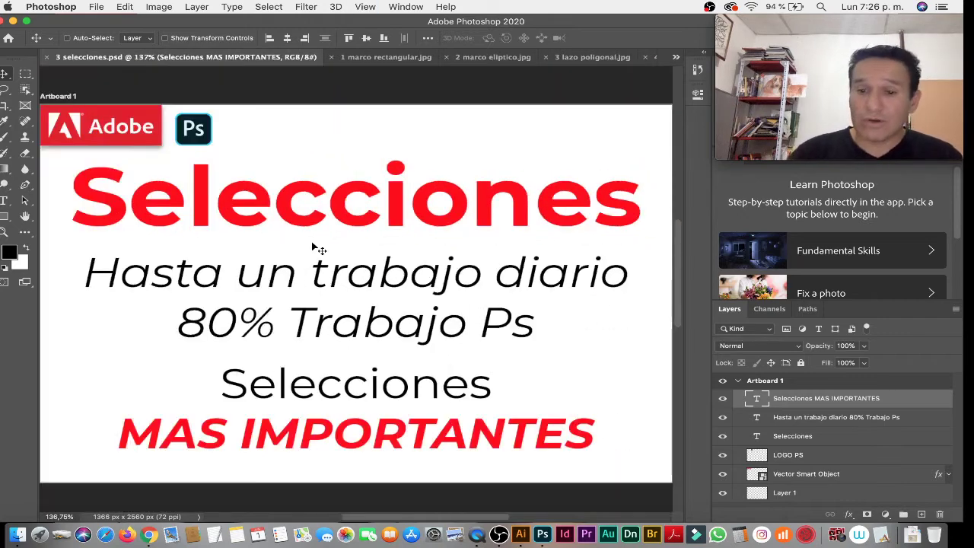
key("super+minus")
key("super+minus")
key("super+minus")
key("super+minus")
key("super+plus")
key("super+plus")
key("super+plus")
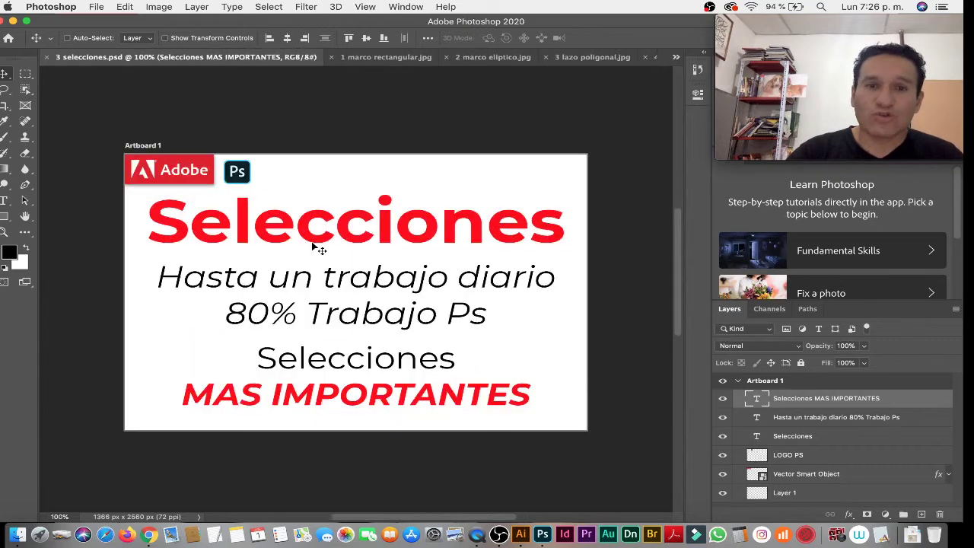
key("super+plus")
key("super+plus")
key("super+plus")
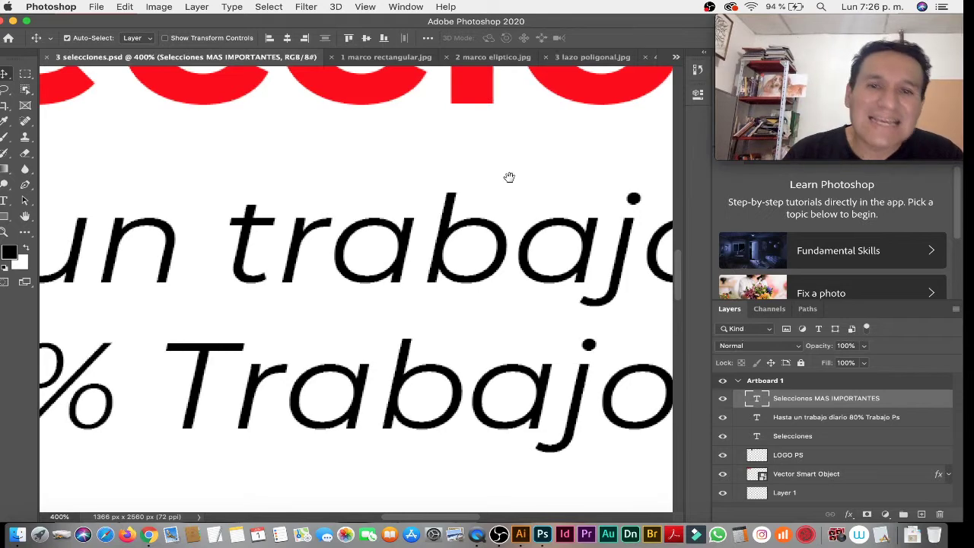
mouse_move(514, 177)
left_mouse_down()
mouse_move(208, 379)
mouse_move(344, 300)
mouse_move(552, 265)
mouse_move(528, 187)
mouse_move(335, 191)
mouse_move(231, 322)
mouse_move(226, 370)
mouse_move(387, 248)
mouse_move(367, 219)
mouse_move(200, 233)
mouse_move(158, 264)
left_mouse_up()
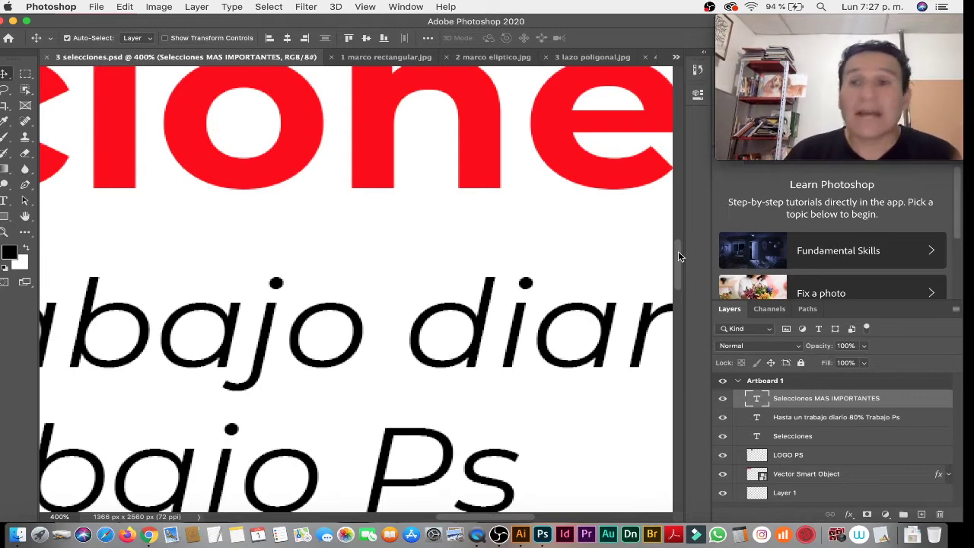
mouse_move(678, 251)
left_mouse_down()
mouse_move(678, 223)
mouse_move(672, 260)
left_mouse_up()
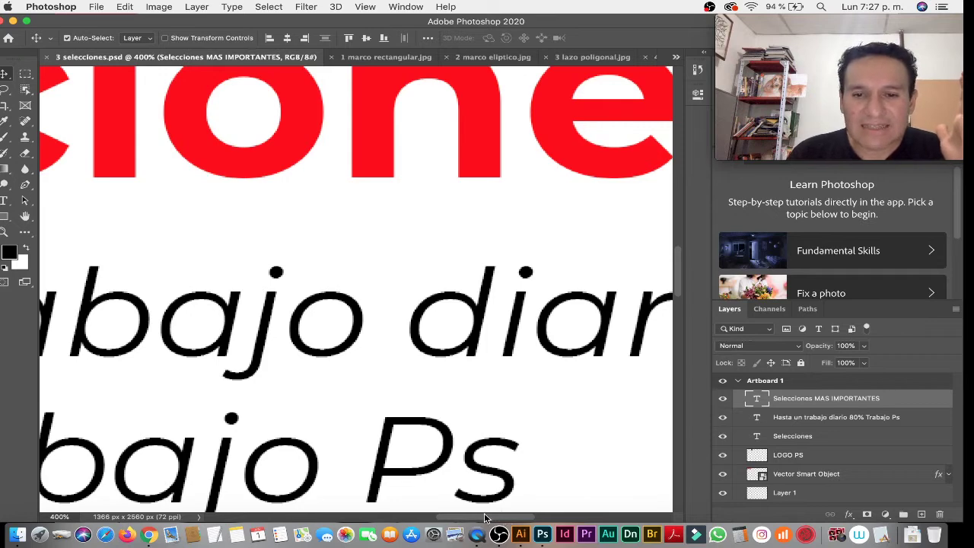
left_click_drag(484, 519, 465, 519)
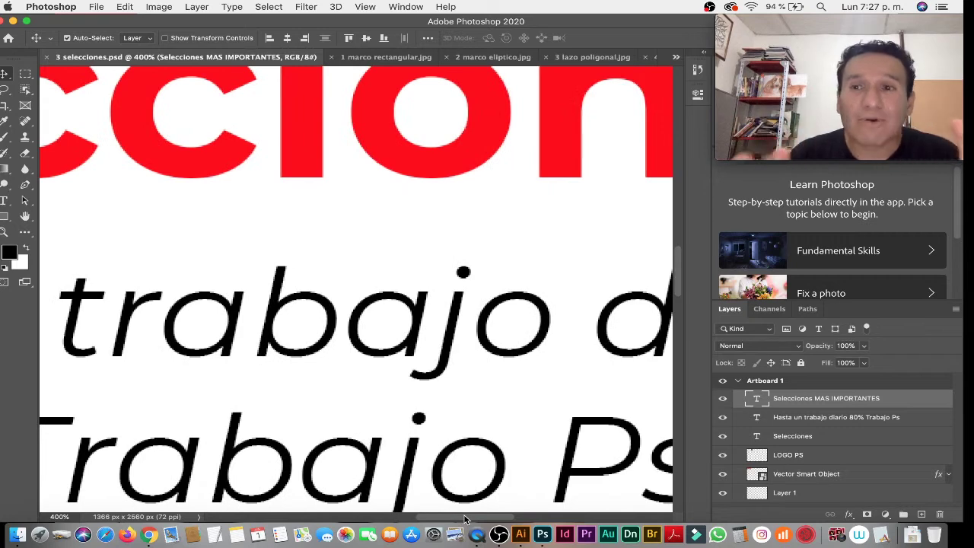
key("super+0")
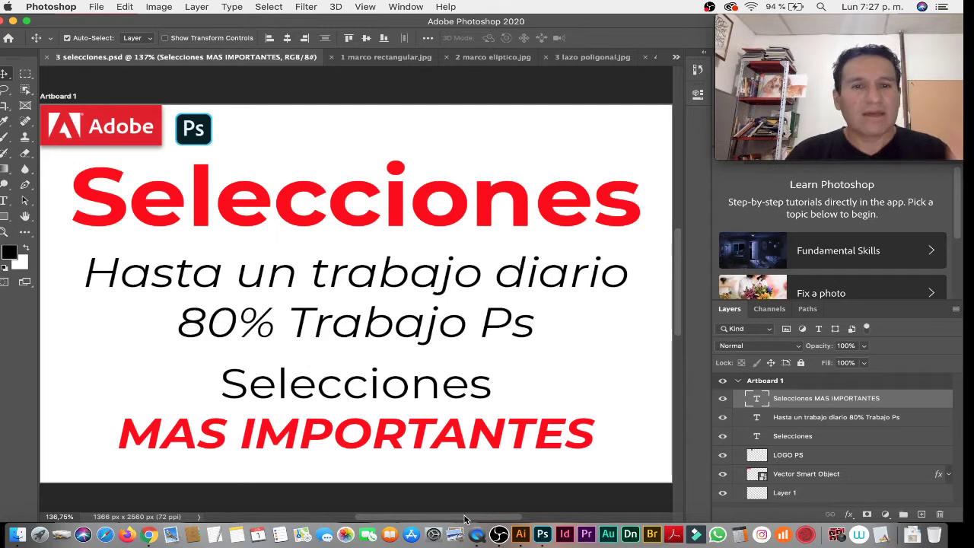
scroll(187, 308, "up", 5)
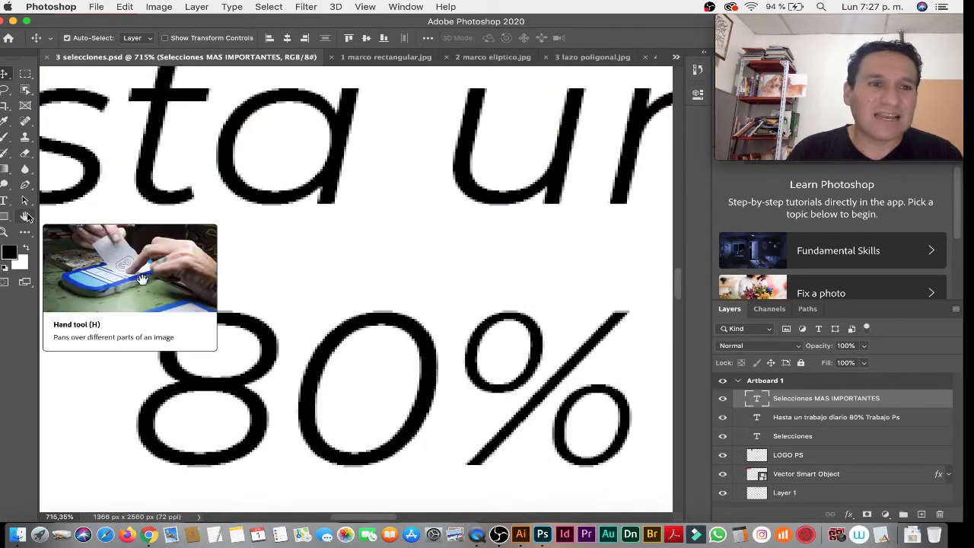
double_click(26, 218)
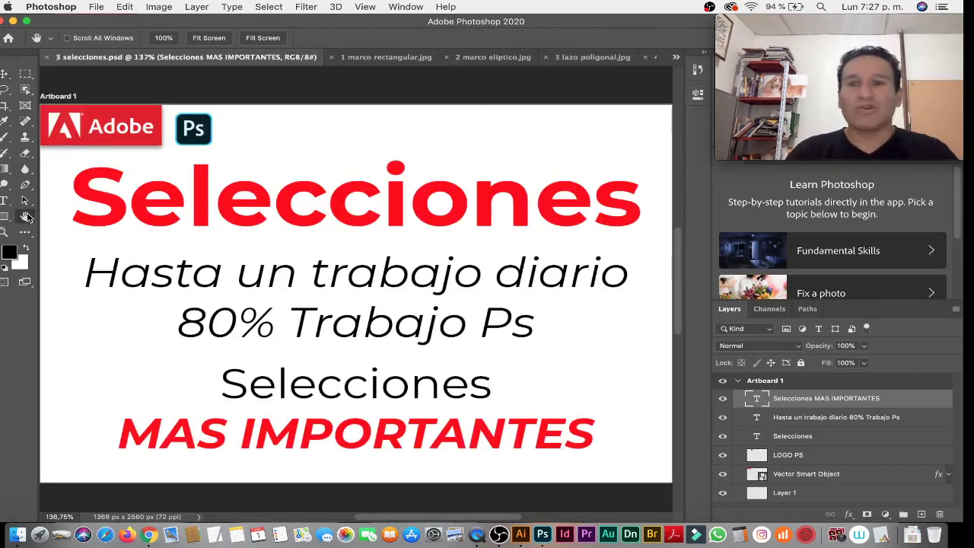
- Select the Move tool and close 3 selecciones.psd, leaving the mountain photo active
key("v")
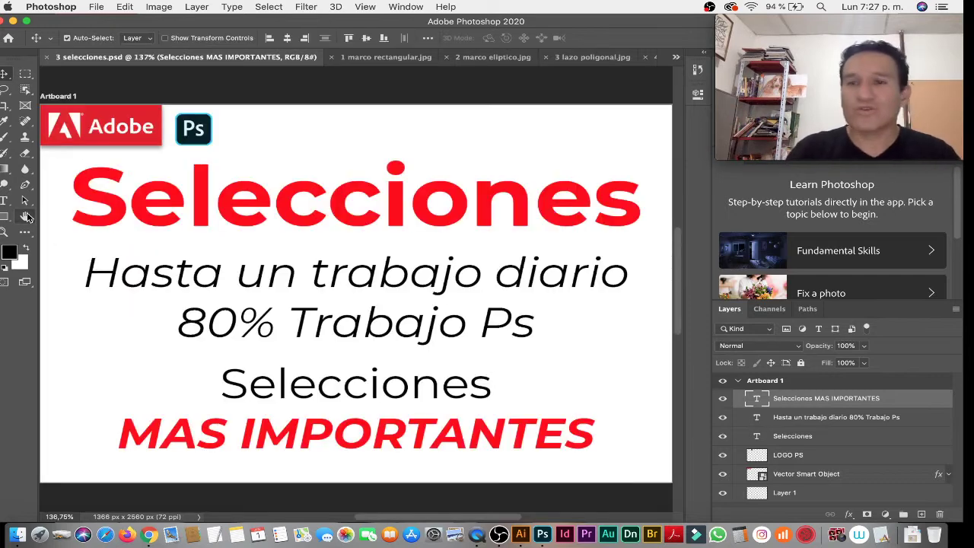
key("super+w")
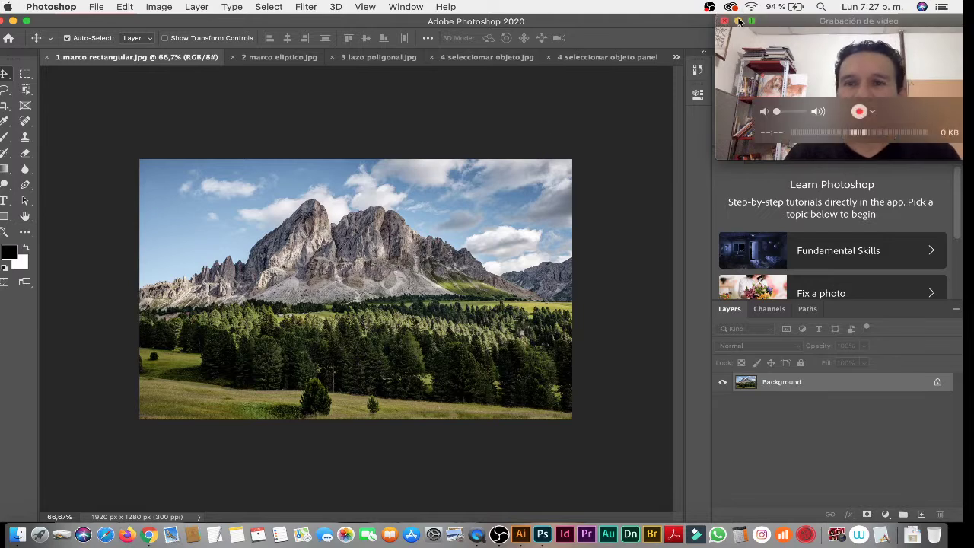
- Fit the mountain photo on screen and choose the Rectangular Marquee Tool
left_click(736, 25)
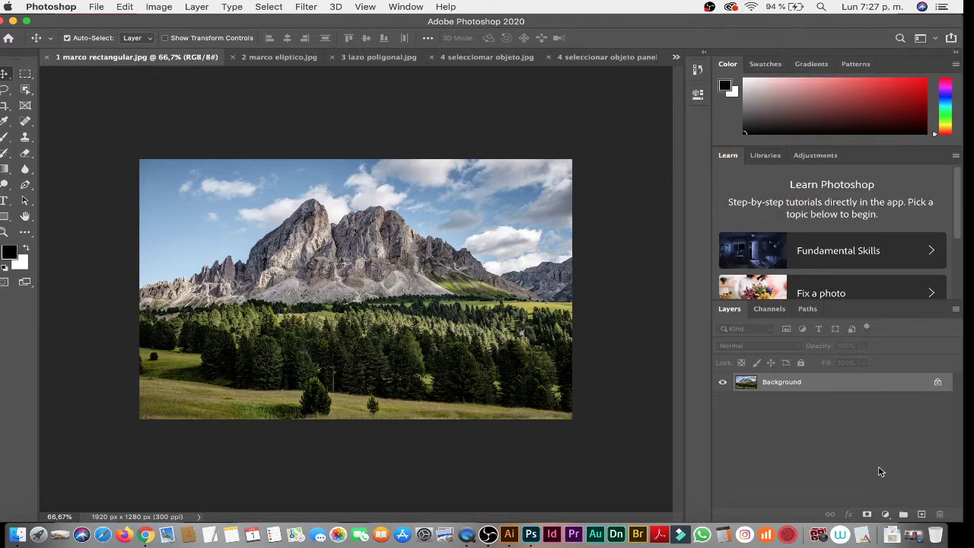
key("super+0")
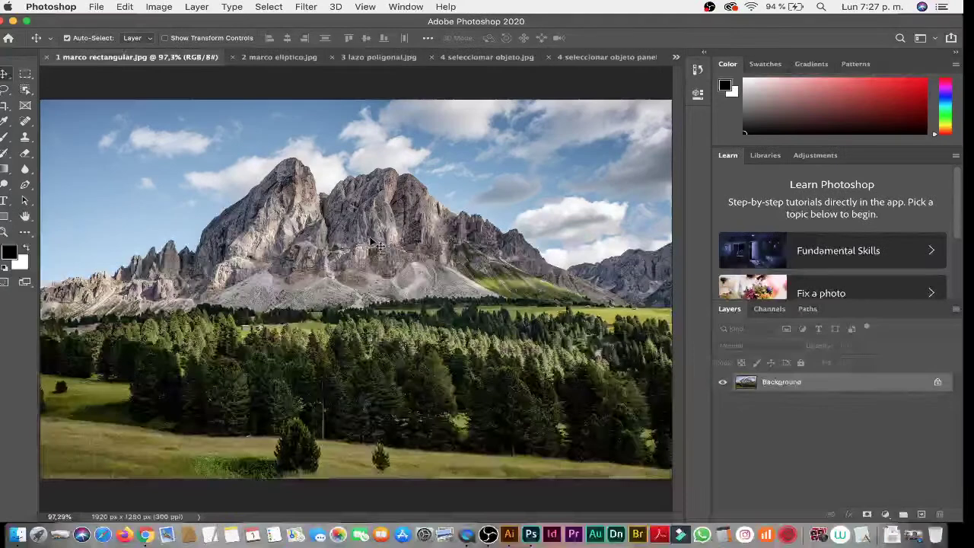
left_click(25, 73)
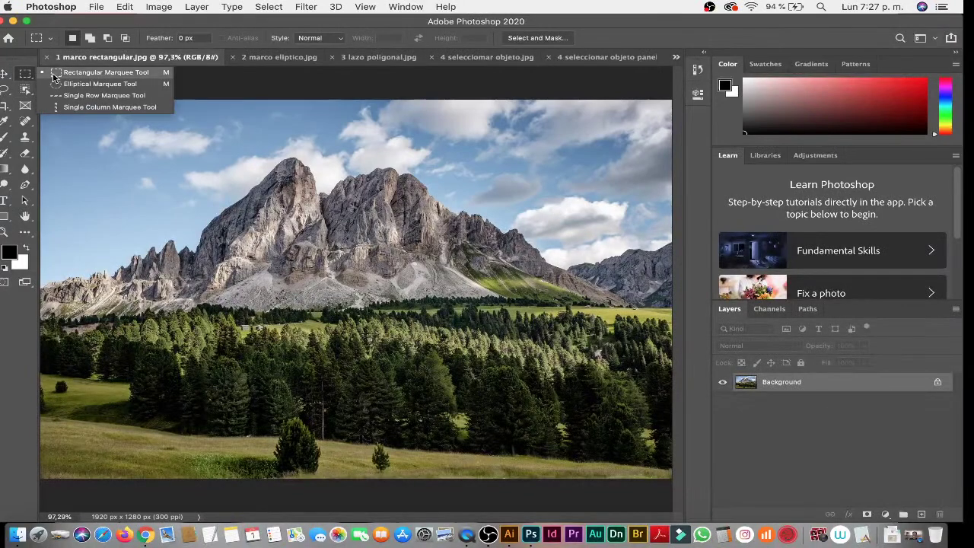
left_click(56, 76)
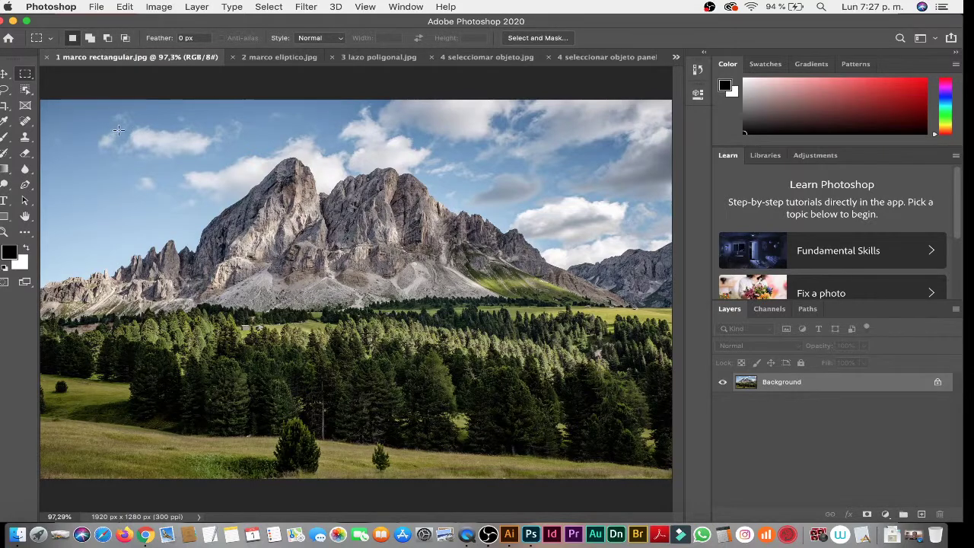
- Select rectangles around the mountain and forest, adding blocks at left, bottom and lower right
left_click_drag(114, 131, 579, 386)
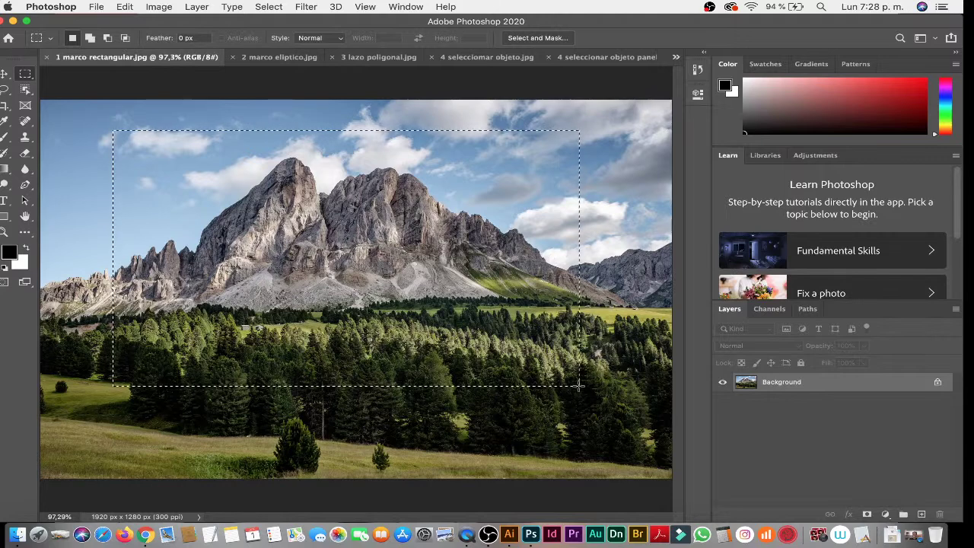
left_click_drag(597, 400, 456, 307)
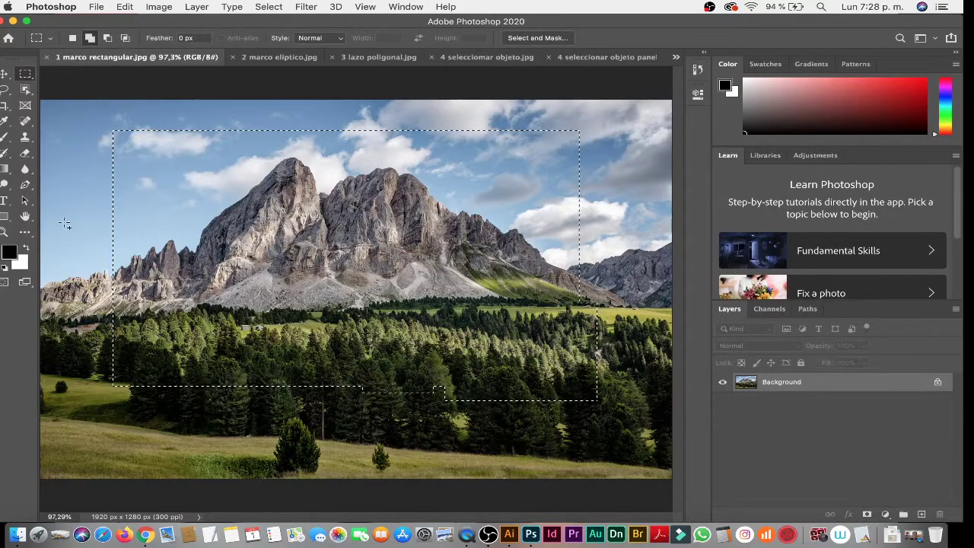
left_click_drag(64, 222, 221, 336)
left_click_drag(225, 449, 285, 335)
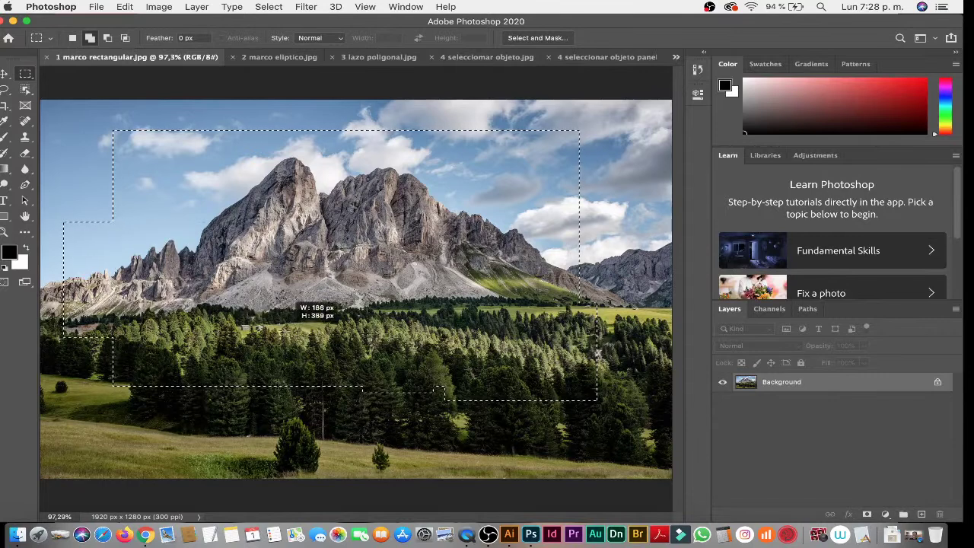
- Subtract rectangles from the middle and right of the selection
left_click(107, 37)
left_click_drag(444, 227, 246, 384)
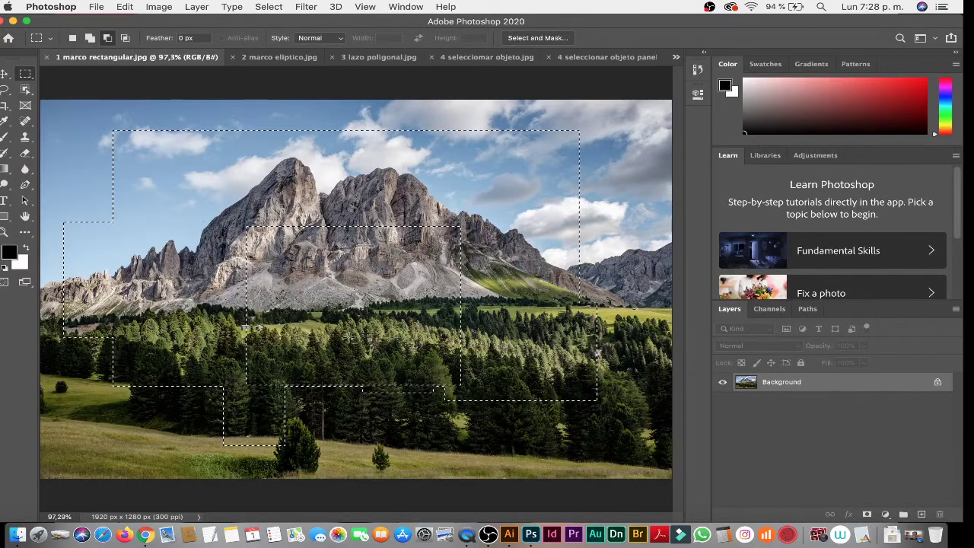
left_click_drag(460, 320, 530, 410)
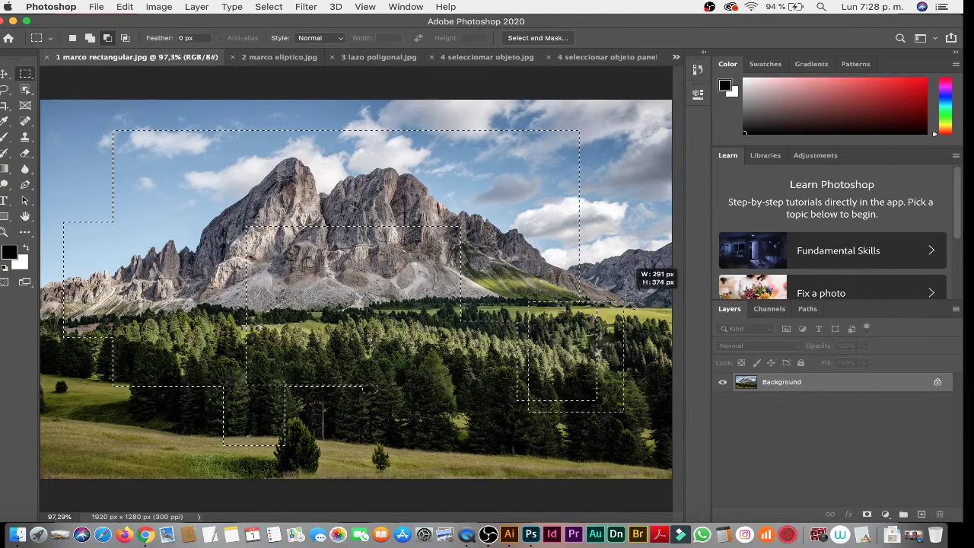
left_click_drag(625, 207, 376, 387)
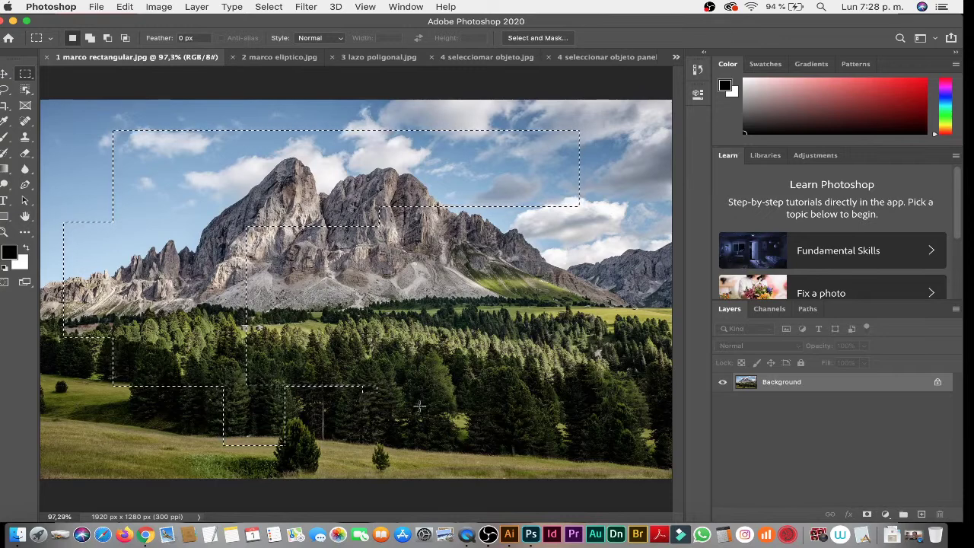
- Add more rectangles over the forest and mountain, extending the stepped selection rightward
left_click_drag(419, 406, 175, 266, "shift")
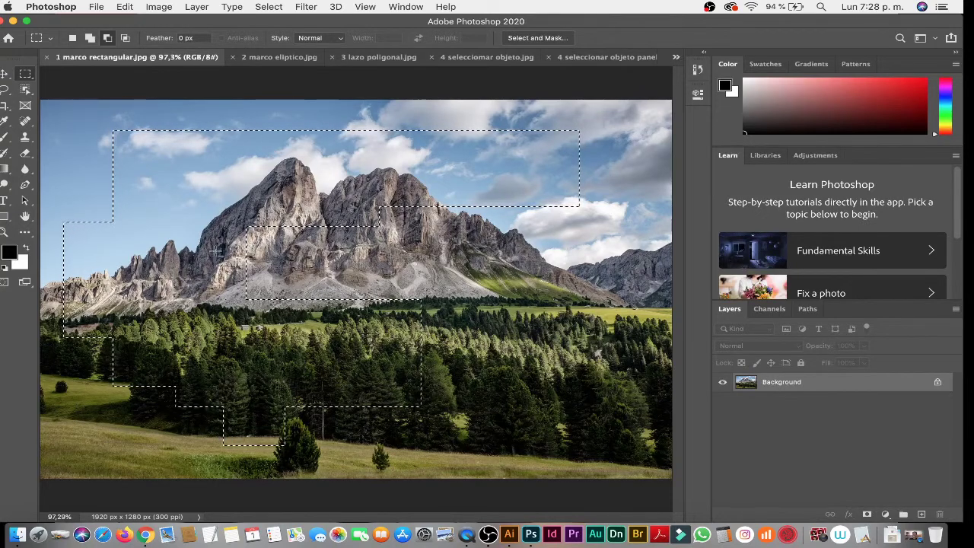
left_click_drag(225, 216, 420, 360, "shift")
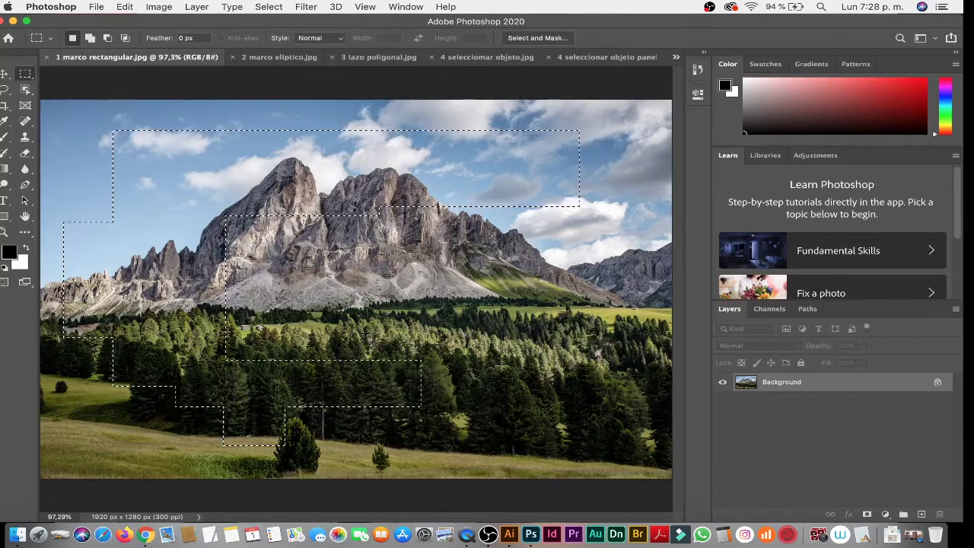
left_click_drag(267, 247, 527, 376, "shift")
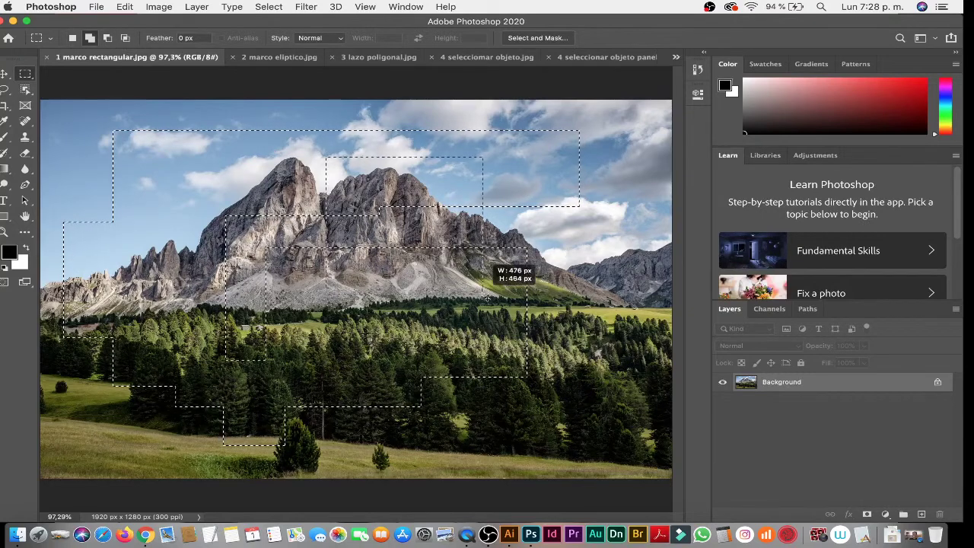
left_click_drag(327, 158, 482, 252, "shift")
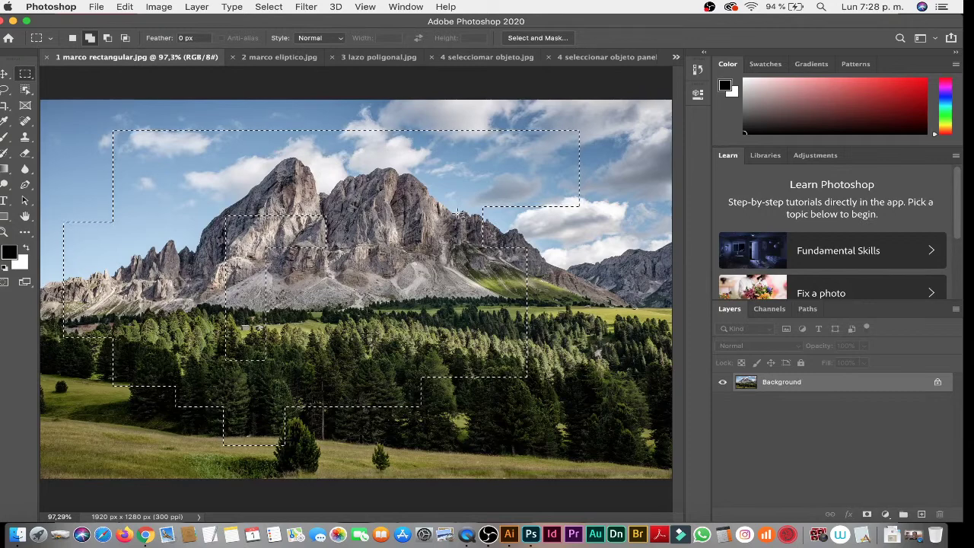
left_click_drag(464, 187, 594, 312, "shift")
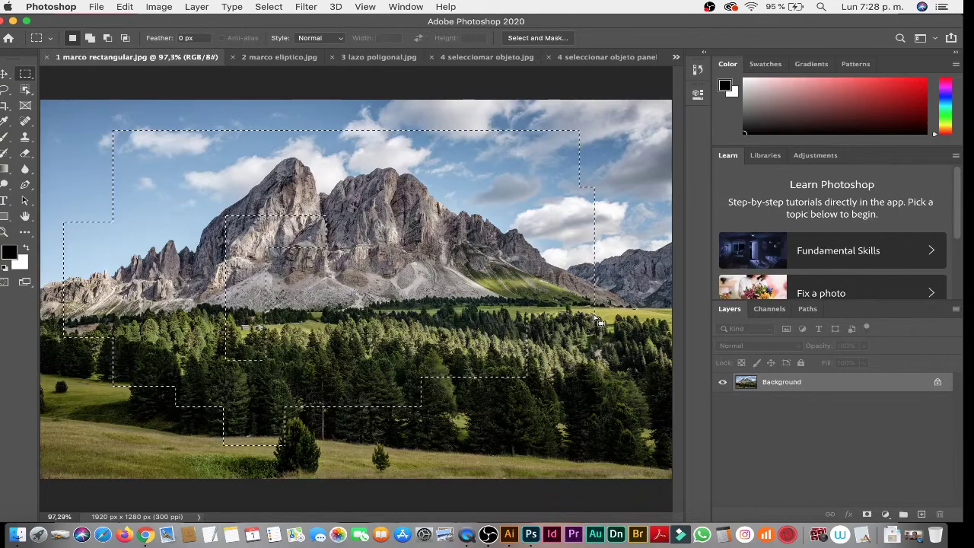
- Copy the stepped selection and paste it as Layer 1
left_click(124, 7)
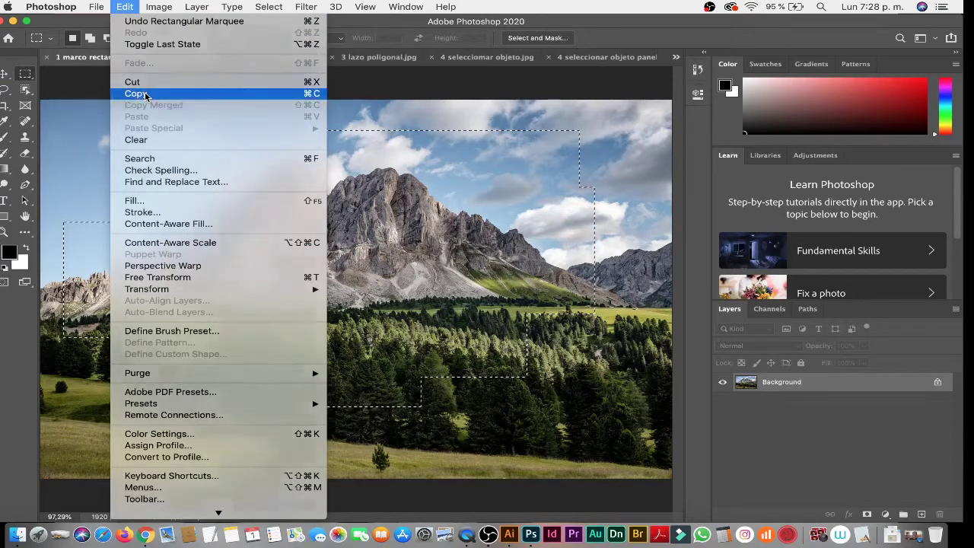
left_click(138, 93)
left_click(124, 7)
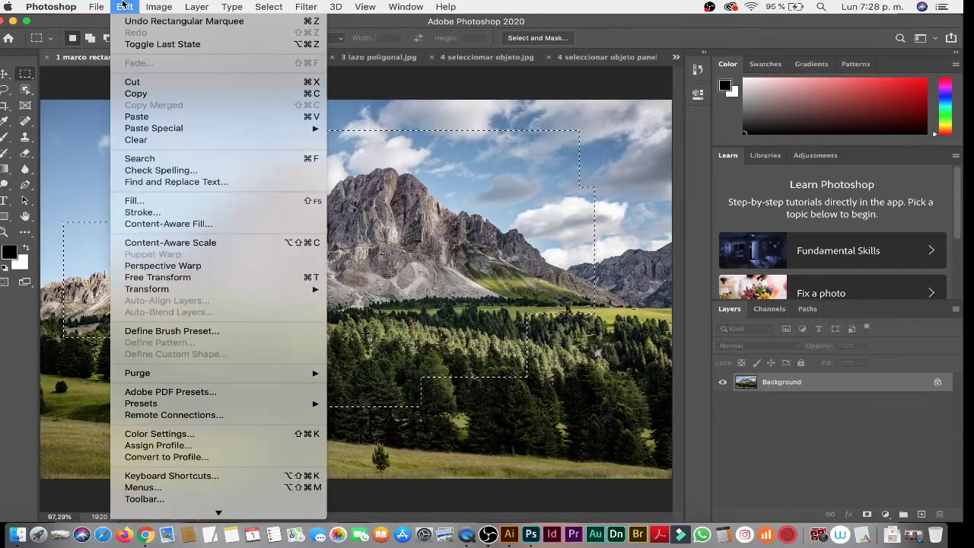
left_click(145, 116)
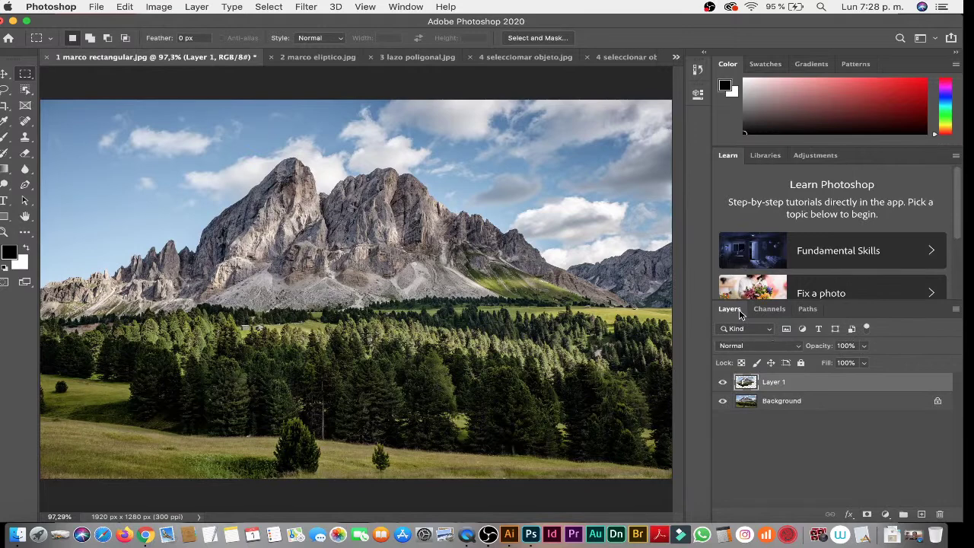
- Toggle Background and Layer 1 visibility to check the stepped cut-out
left_click(419, 7)
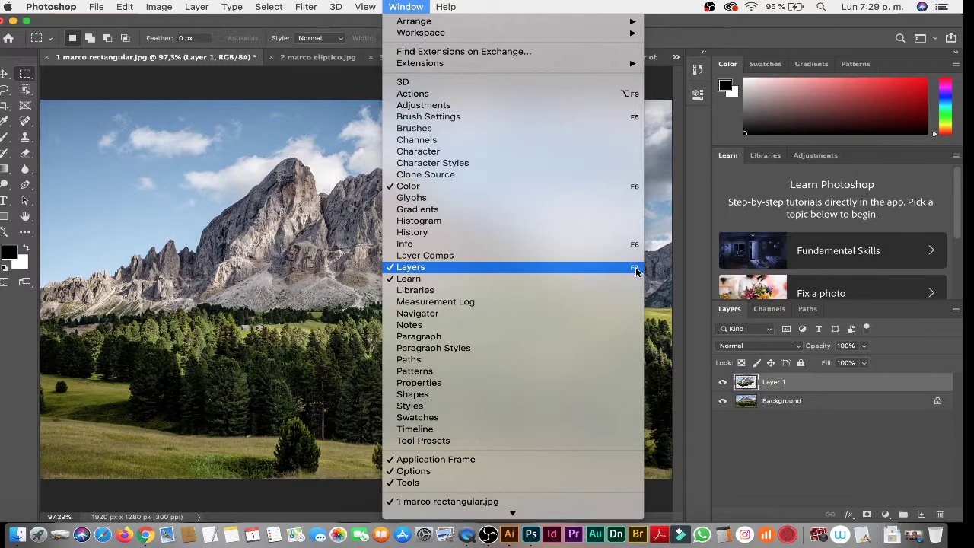
left_click(820, 382)
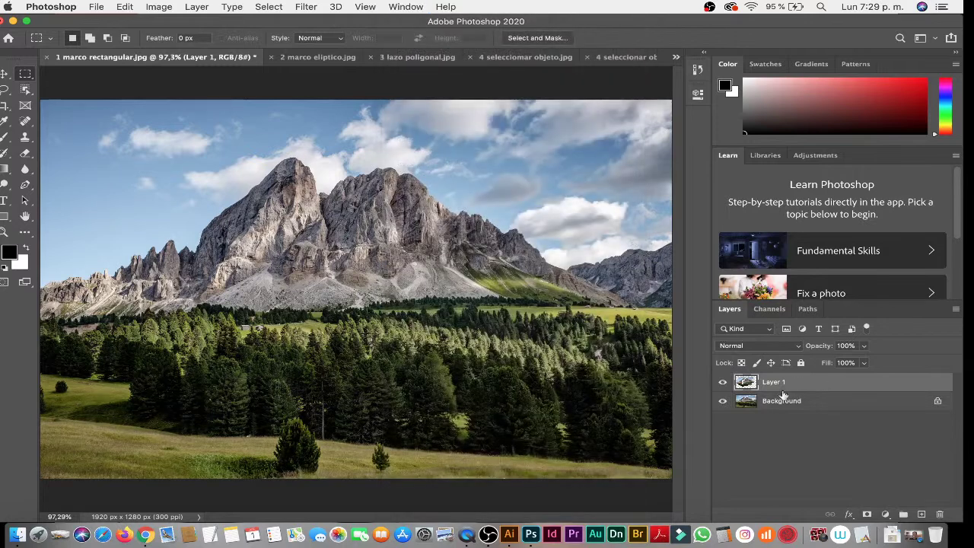
left_click(723, 403)
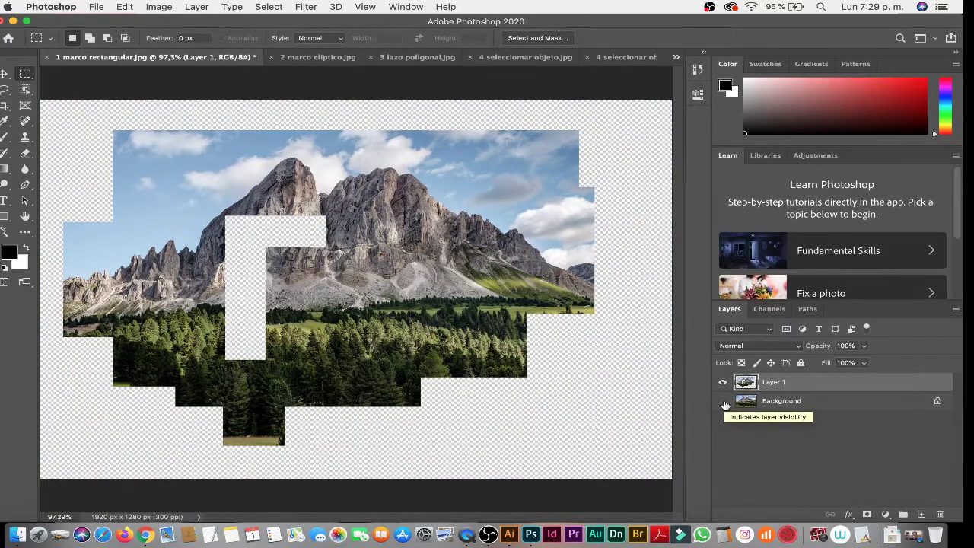
left_click(723, 403)
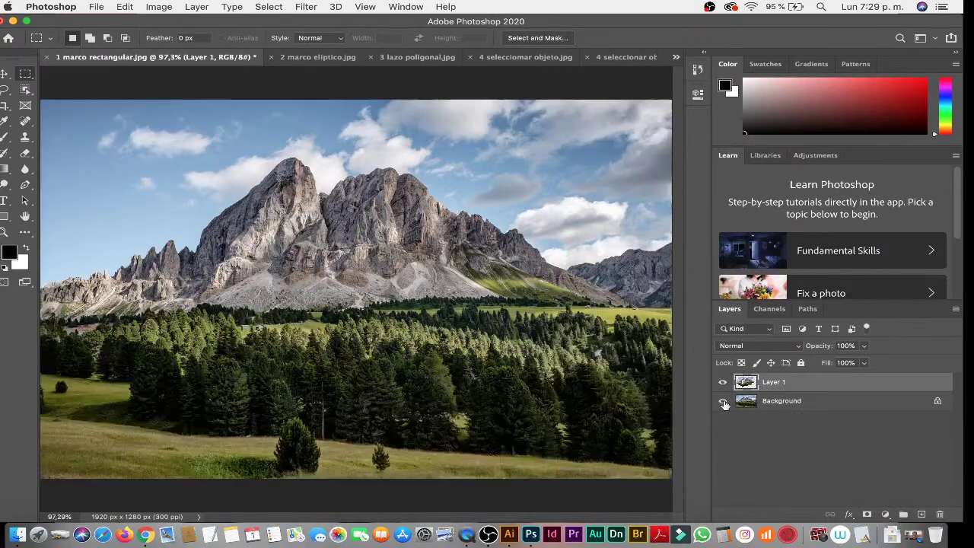
left_click(724, 403)
left_click(723, 402)
left_click(724, 382)
left_click(725, 383)
- Add a Bevel & Emboss effect to Layer 1 with increased depth
left_click(850, 514)
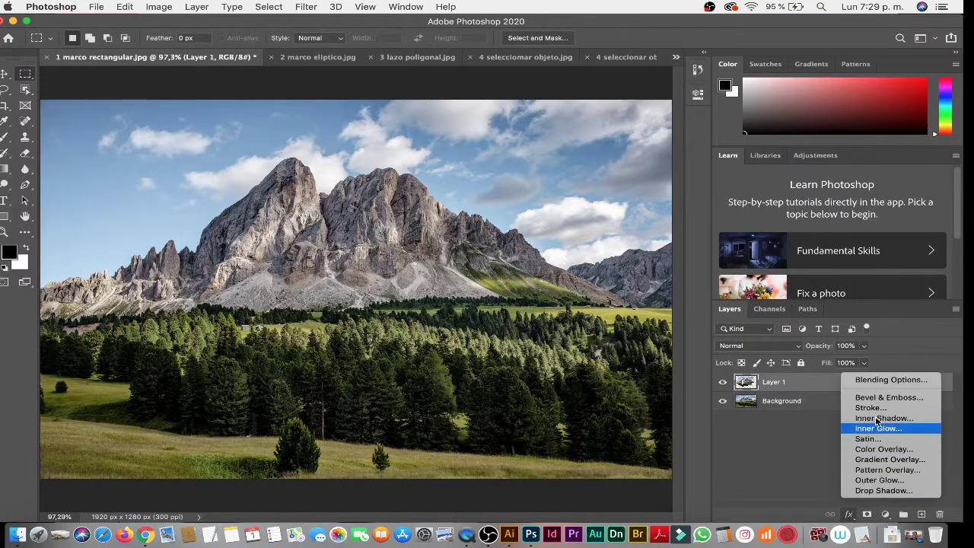
left_click(889, 398)
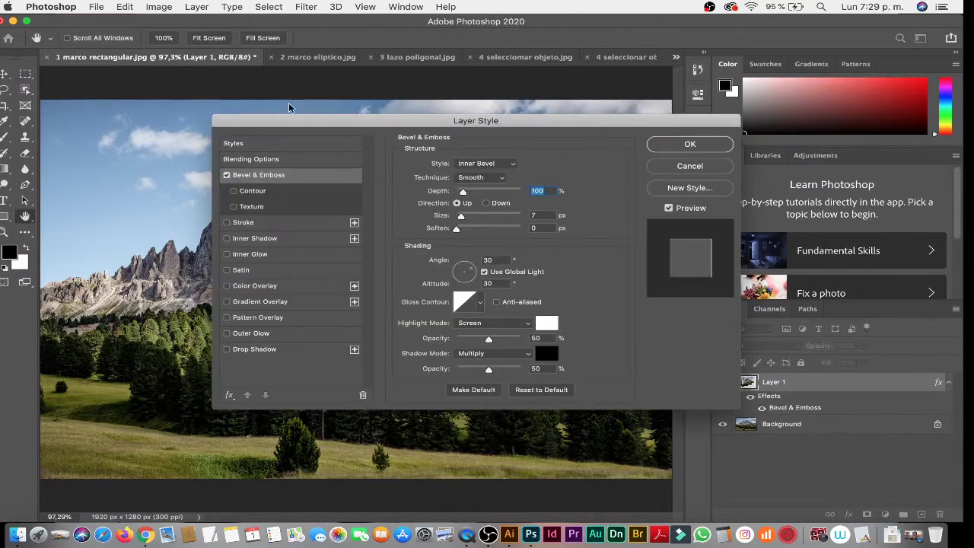
left_click_drag(277, 105, 493, 103)
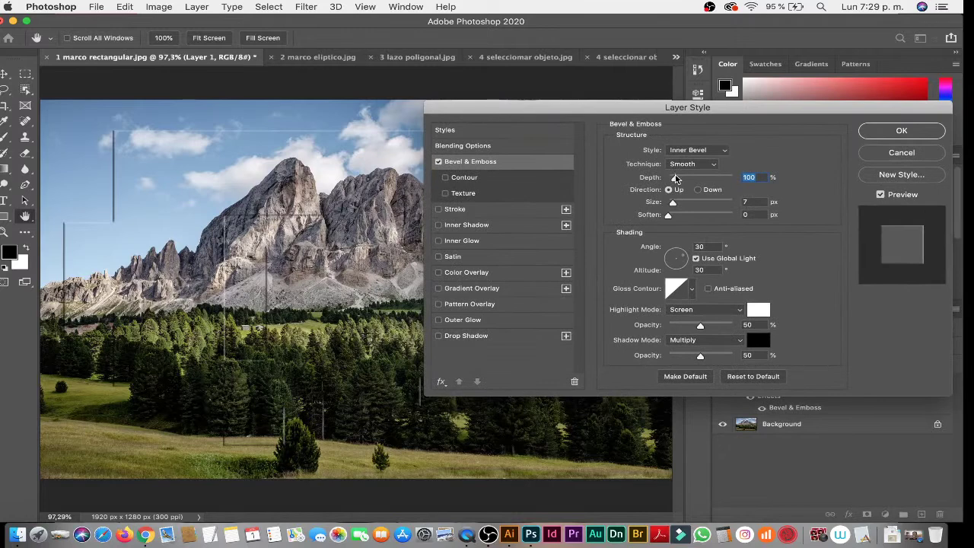
mouse_move(675, 177)
left_mouse_down()
mouse_move(692, 179)
mouse_move(684, 180)
left_mouse_up()
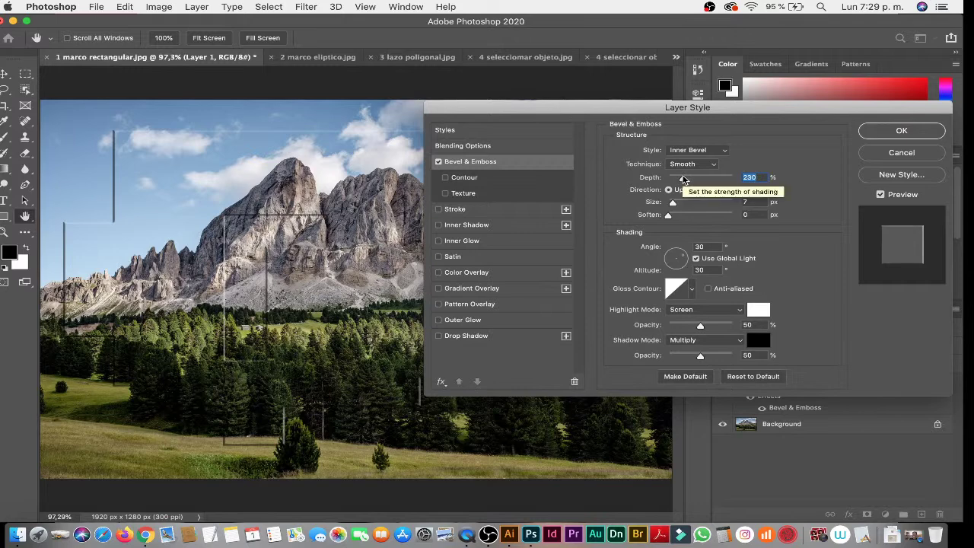
- Add a drop shadow with 19 px distance, 16% spread and 38 px size, and apply
left_click(491, 337)
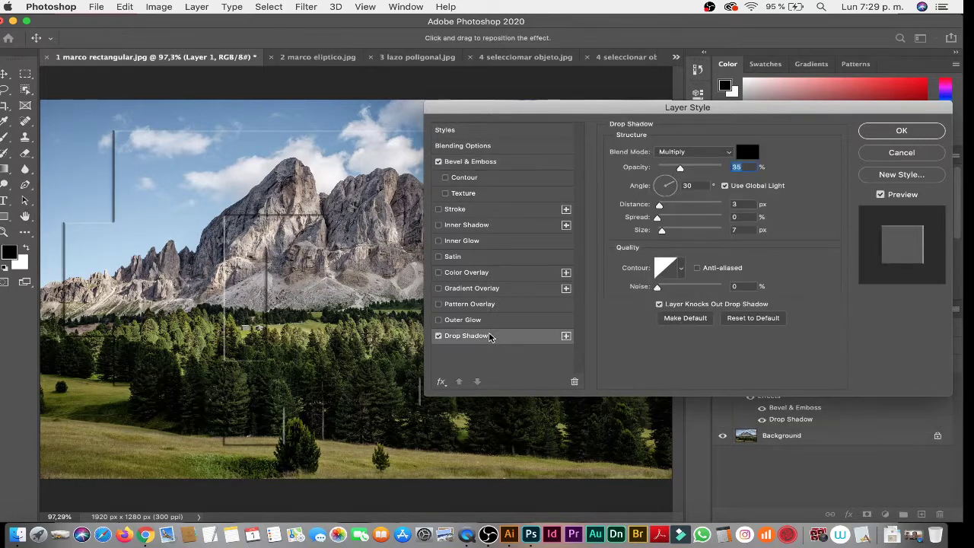
left_click_drag(661, 212, 671, 207)
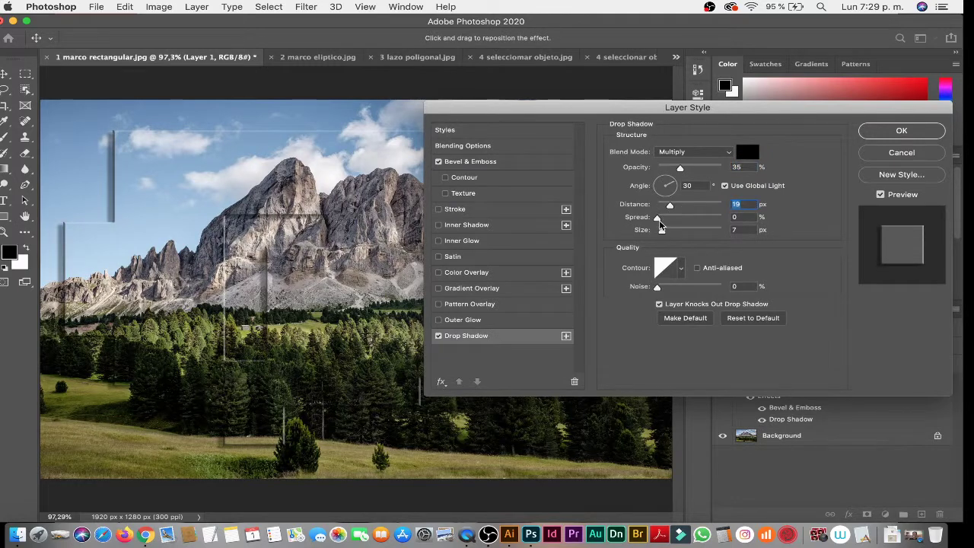
left_click_drag(657, 221, 671, 233)
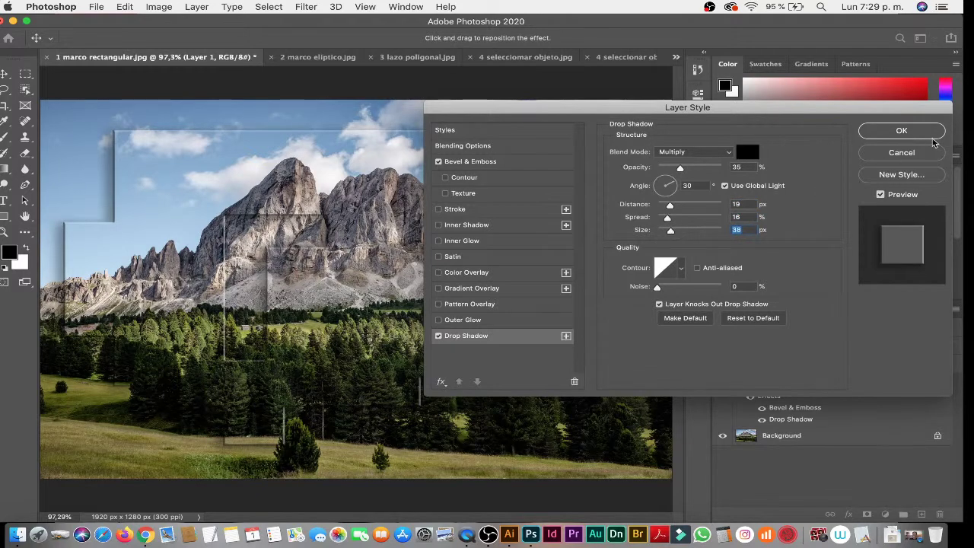
left_click(909, 132)
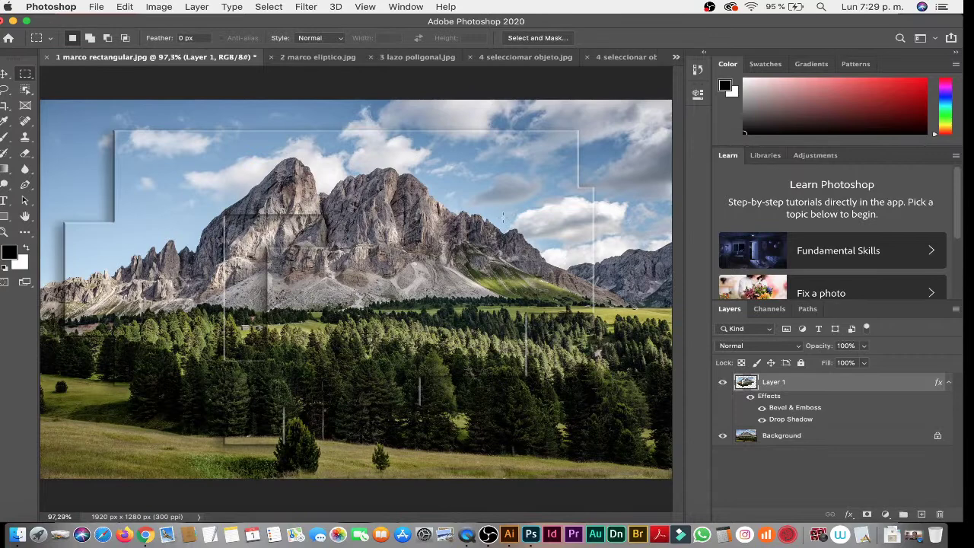
- In 2 marco eliptico.jpg, unlock the background and draw an 838 × 985 px elliptical selection around the head
left_click(305, 57)
right_click(26, 74)
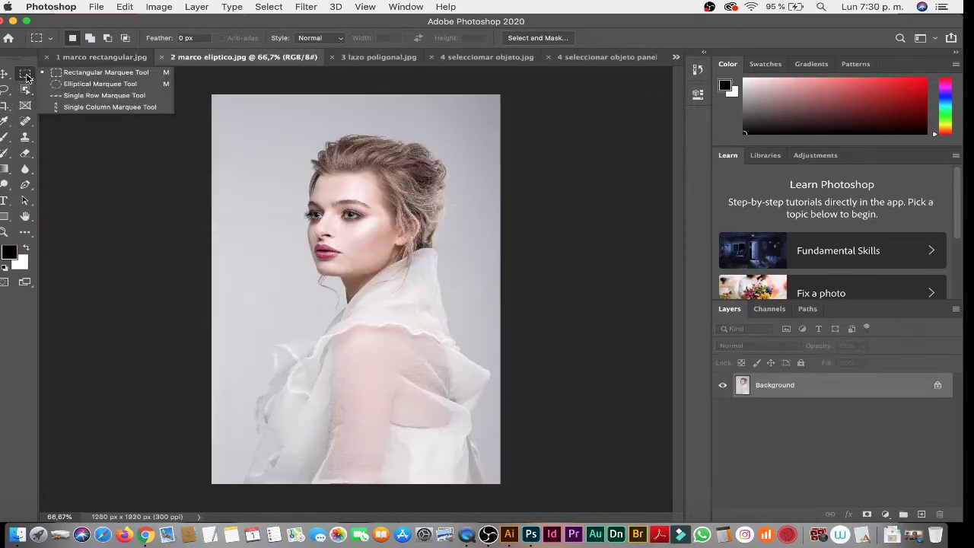
left_click(70, 84)
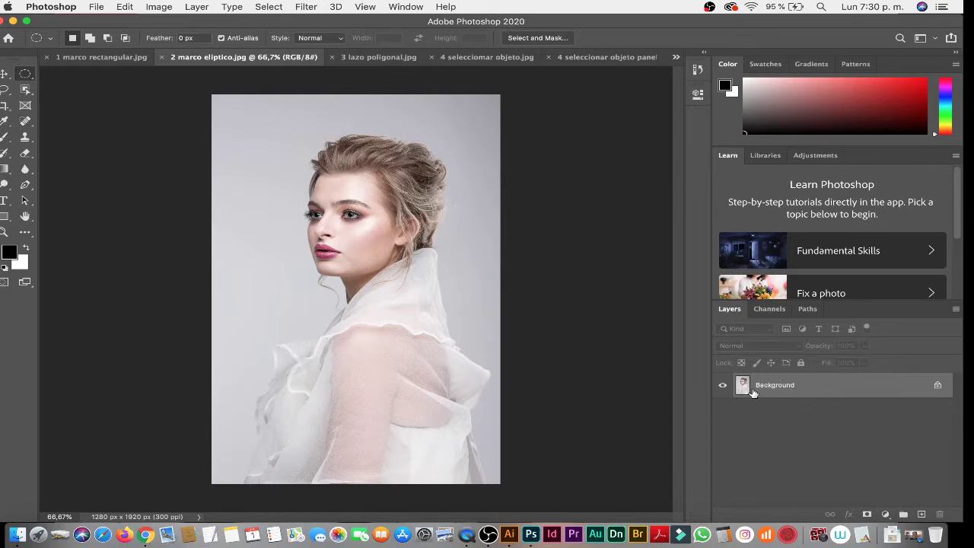
left_click(939, 386)
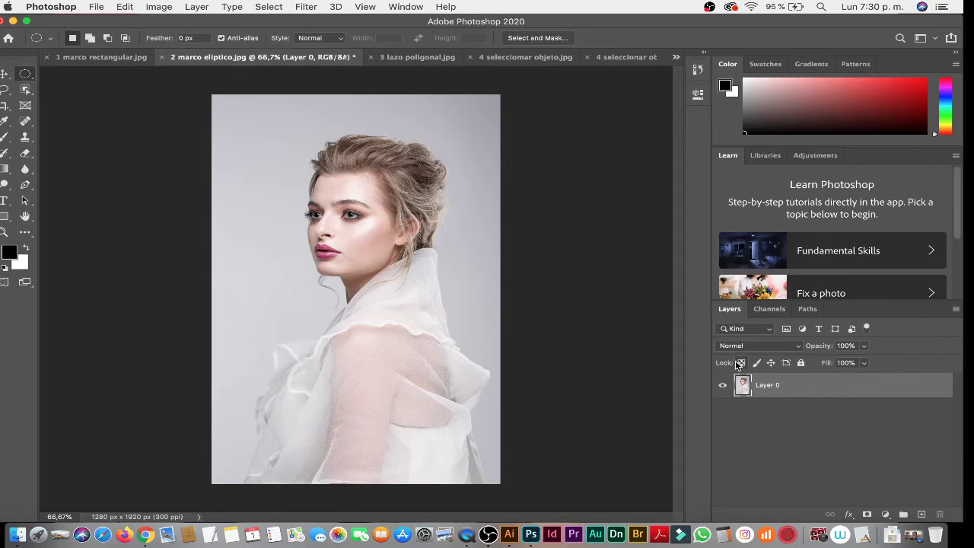
mouse_move(270, 118)
left_mouse_down()
mouse_move(480, 349)
mouse_move(388, 304)
mouse_move(478, 315)
mouse_move(414, 326)
mouse_move(364, 305)
mouse_move(461, 287)
mouse_move(457, 318)
mouse_move(420, 298)
mouse_move(447, 381)
mouse_move(470, 296)
mouse_move(467, 310)
left_mouse_up()
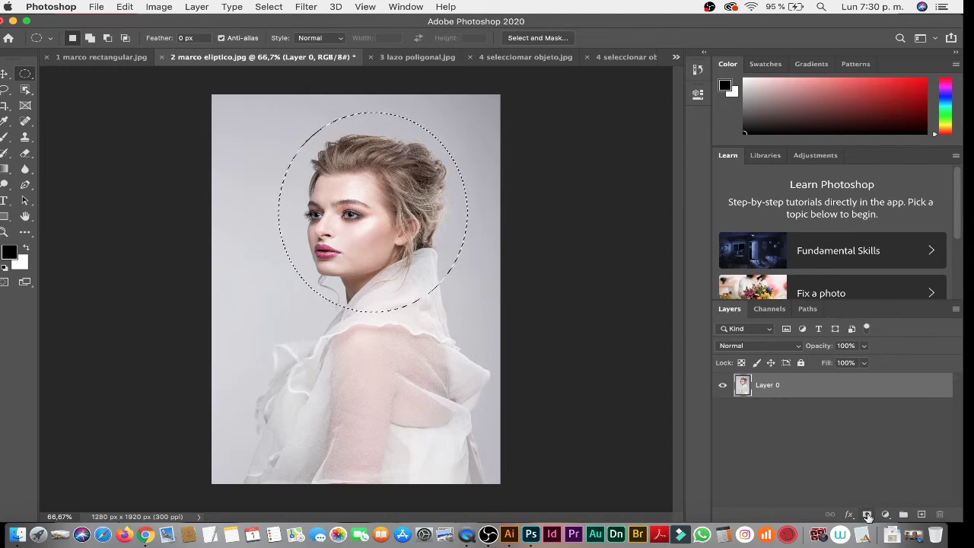
- Mask the portrait to the circular selection and feather the mask edge to about 22 px
left_click(868, 515)
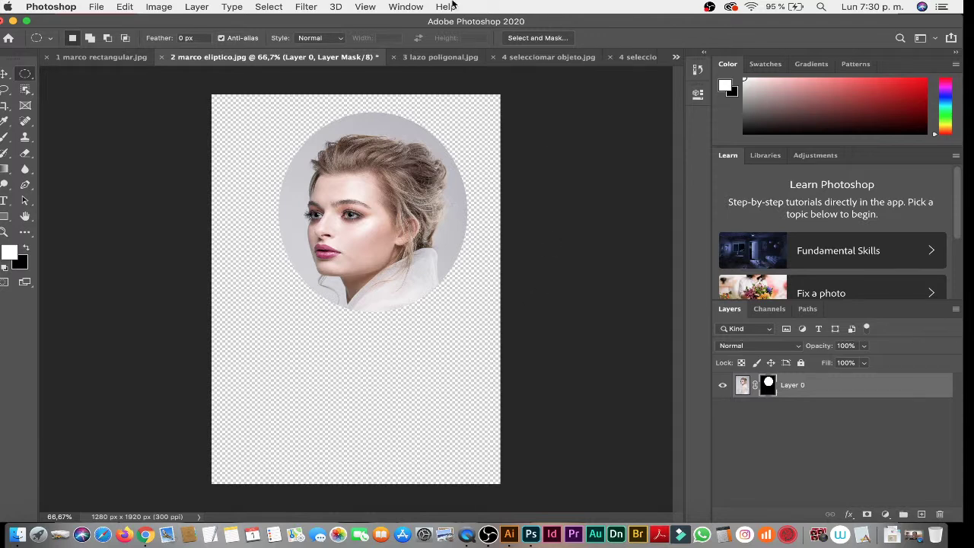
left_click(404, 6)
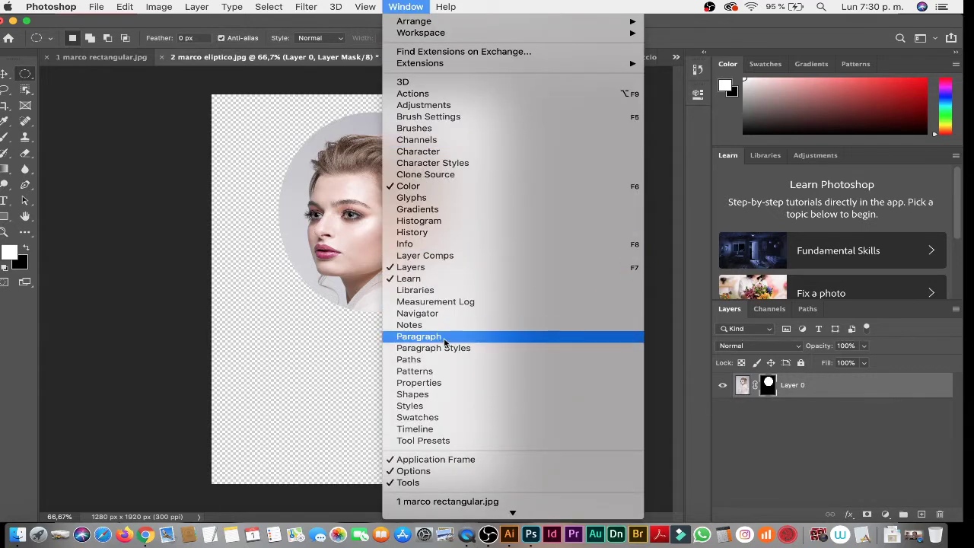
left_click(449, 384)
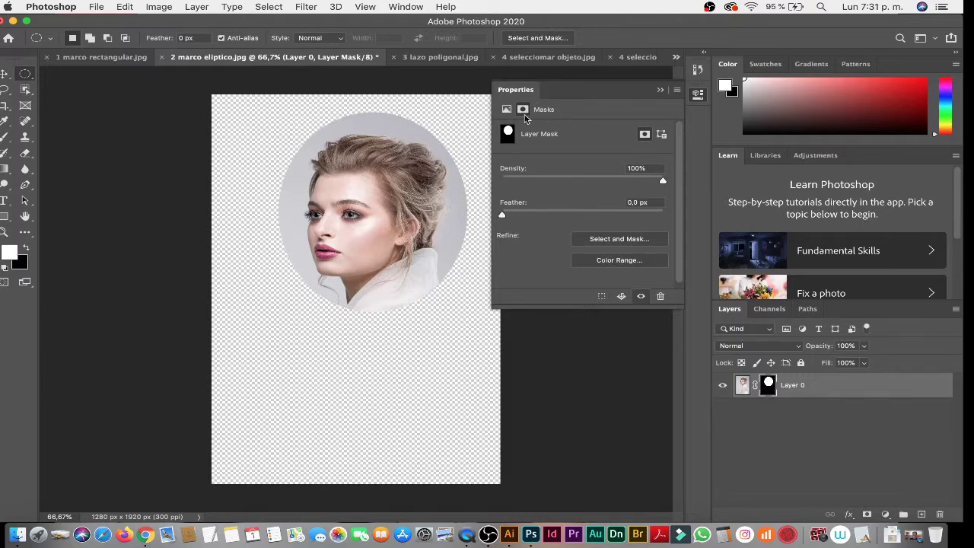
left_click_drag(505, 216, 576, 215)
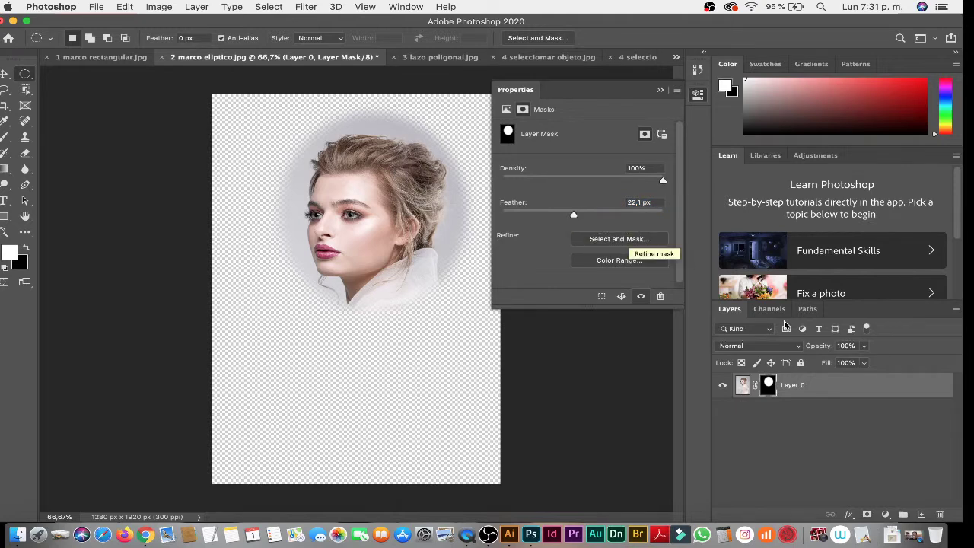
left_click(866, 392)
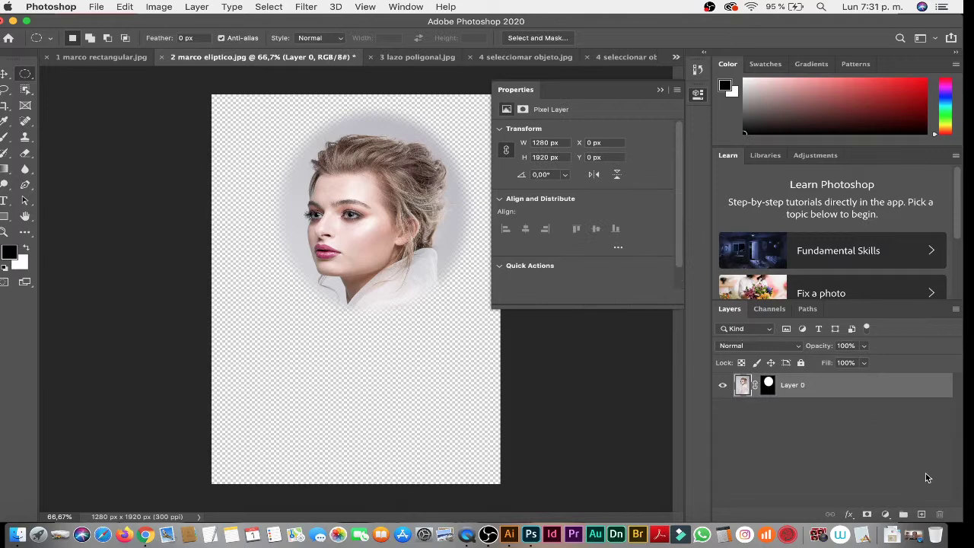
- Add a black-filled Layer 1 beneath the masked portrait and close the Properties panel
left_click(922, 515)
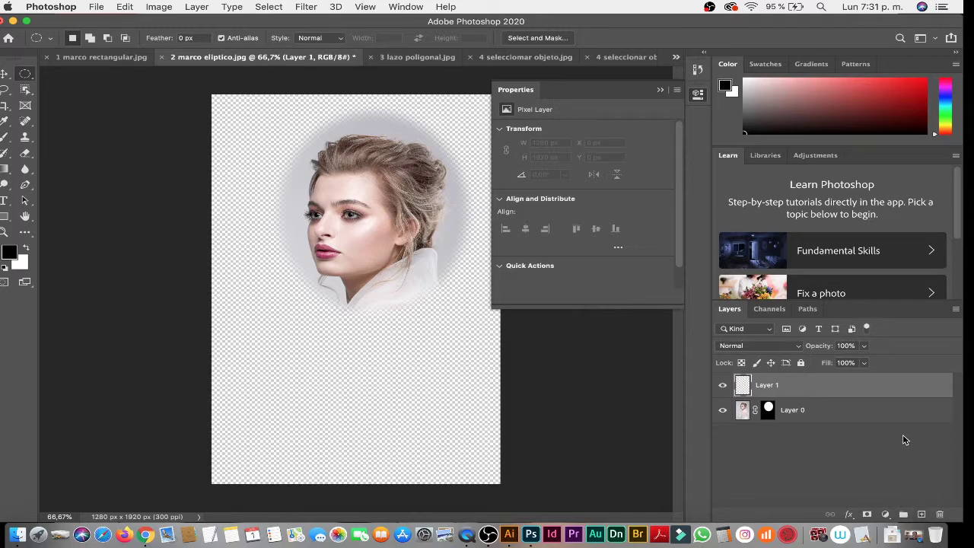
key("alt+BackSpace")
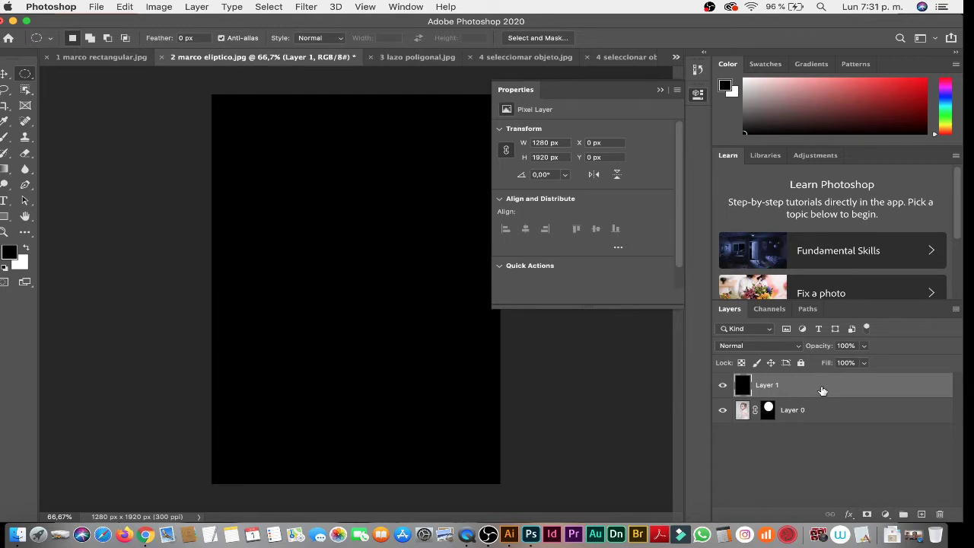
left_click_drag(822, 391, 815, 420)
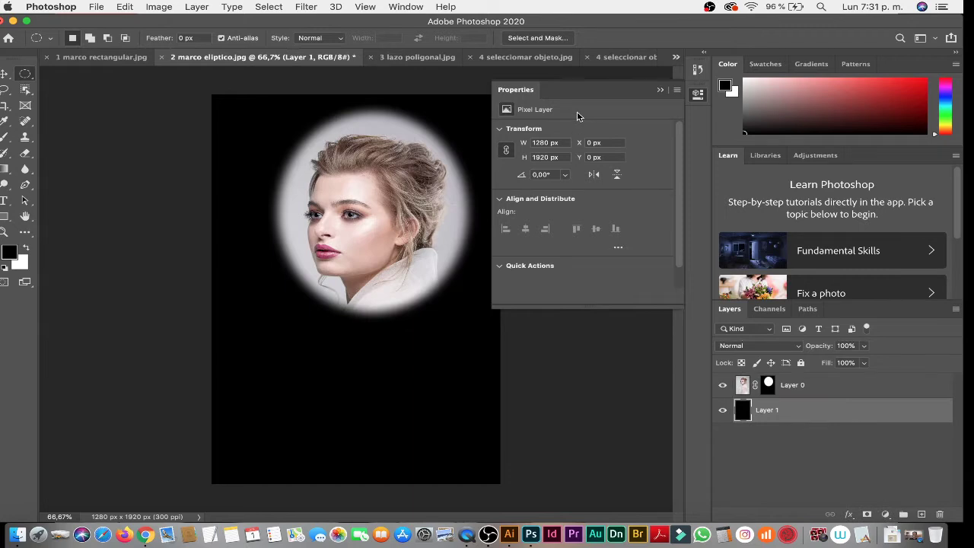
left_click(660, 91)
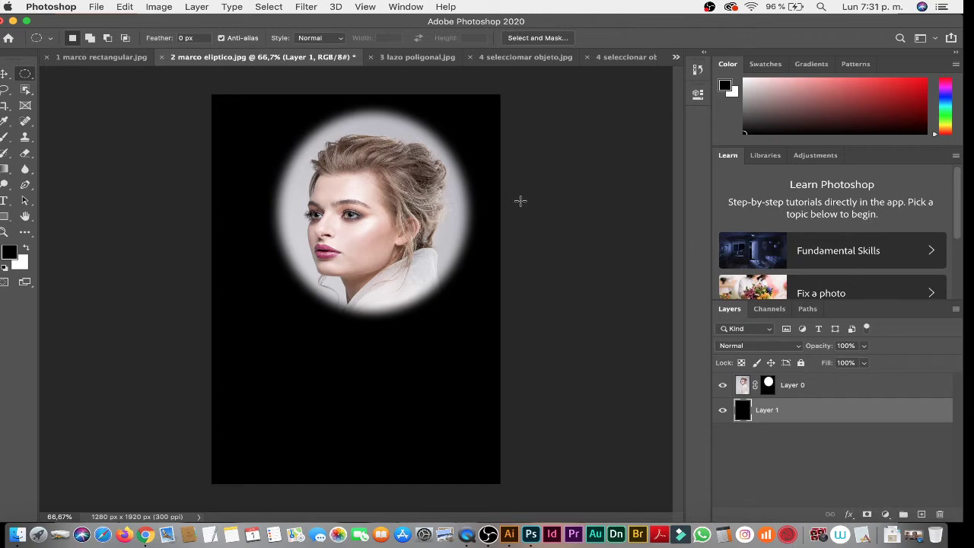
- Make 3 lazo poligonal.jpg active and dismiss the QuickTime recording error alert
left_click(412, 58)
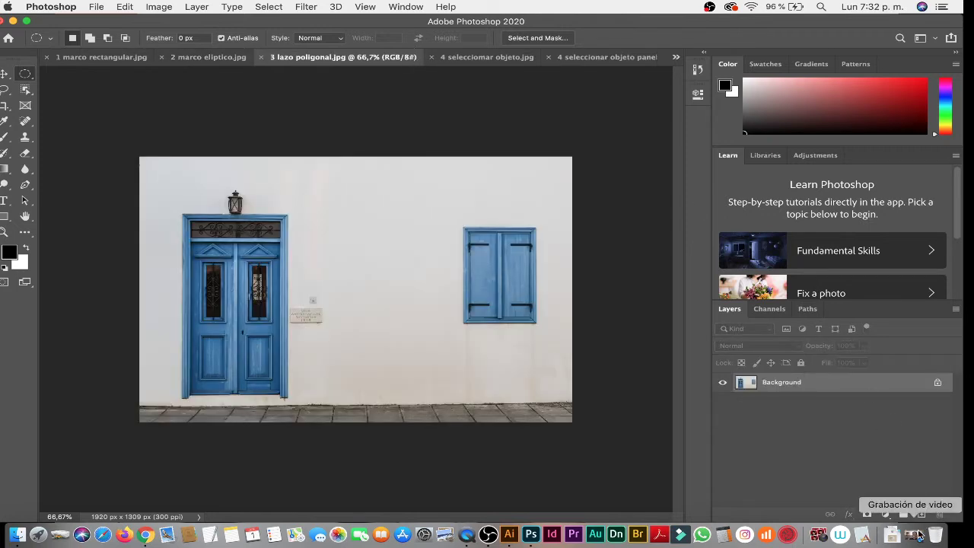
left_click(917, 534)
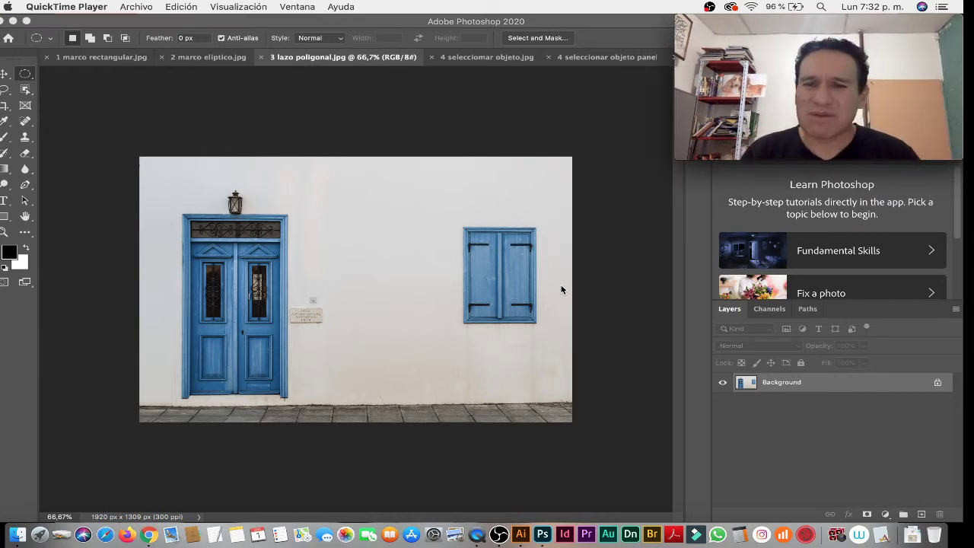
left_click(748, 126)
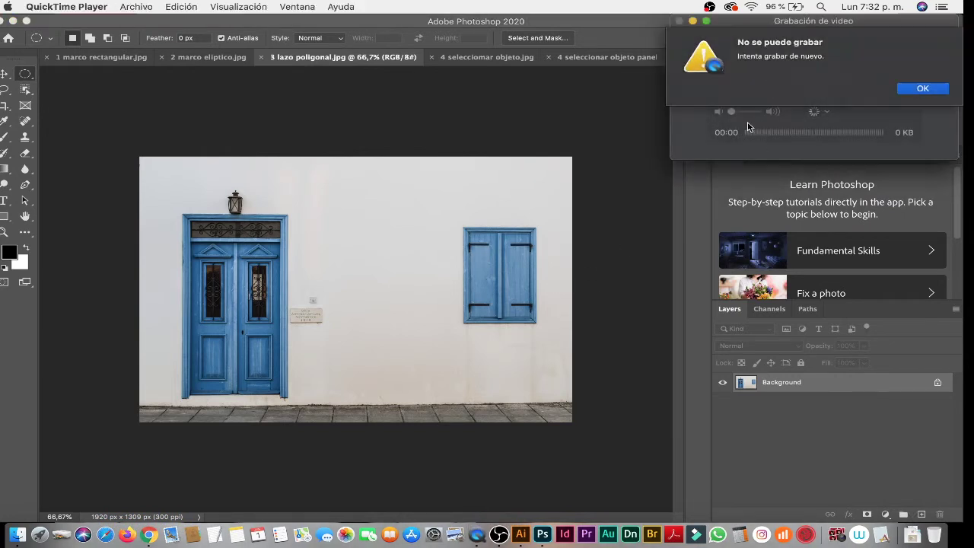
left_click_drag(720, 28, 715, 71)
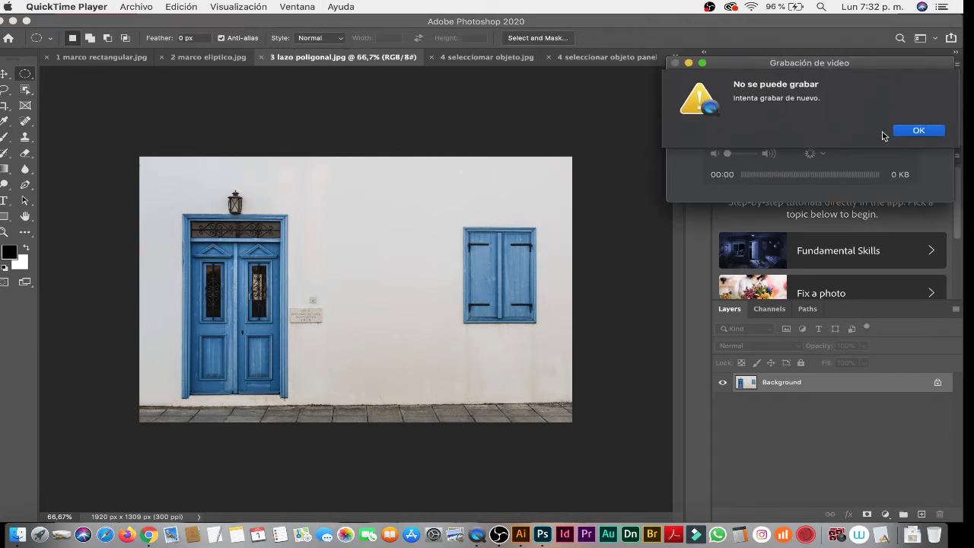
left_click(916, 130)
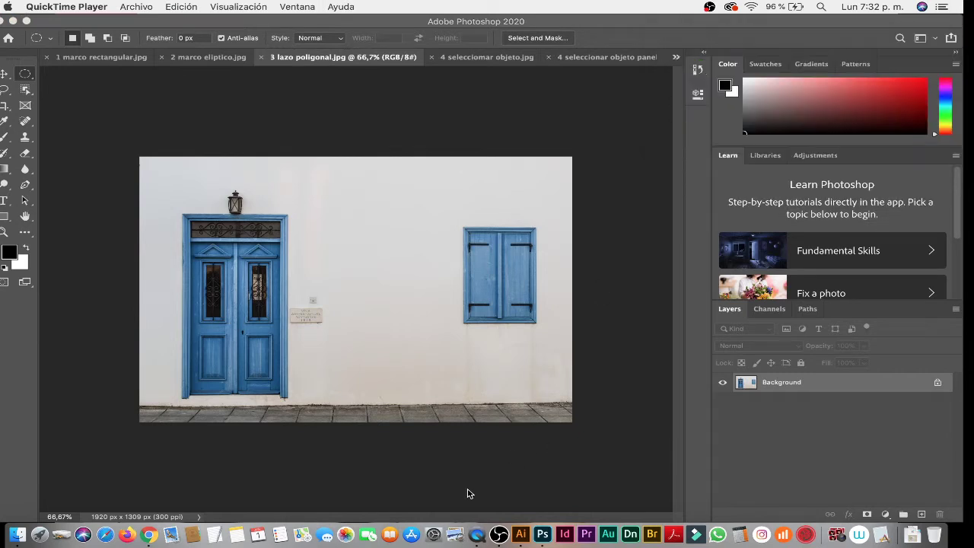
- Start a new QuickTime video recording in a small window floating on top at the screen's top edge
left_click(137, 6)
left_click(150, 23)
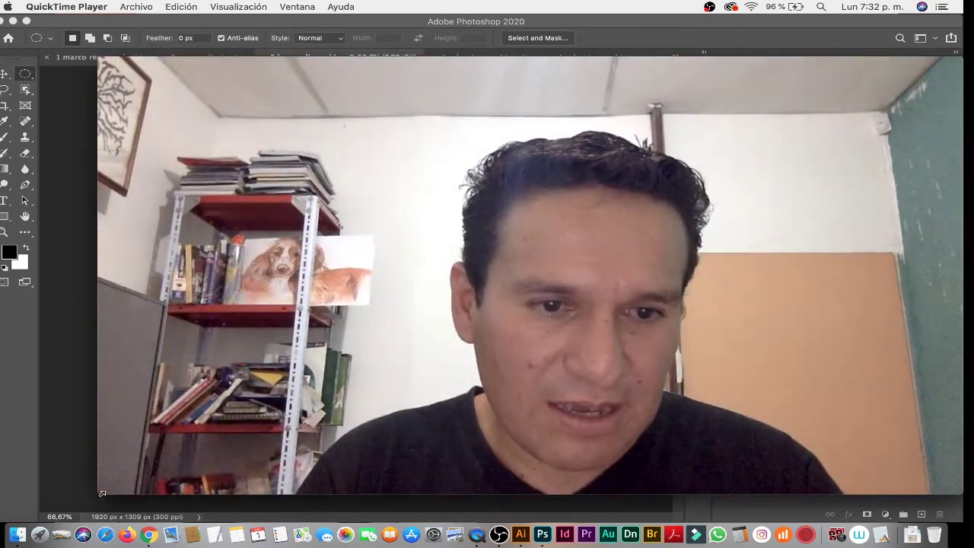
left_click_drag(98, 493, 672, 221)
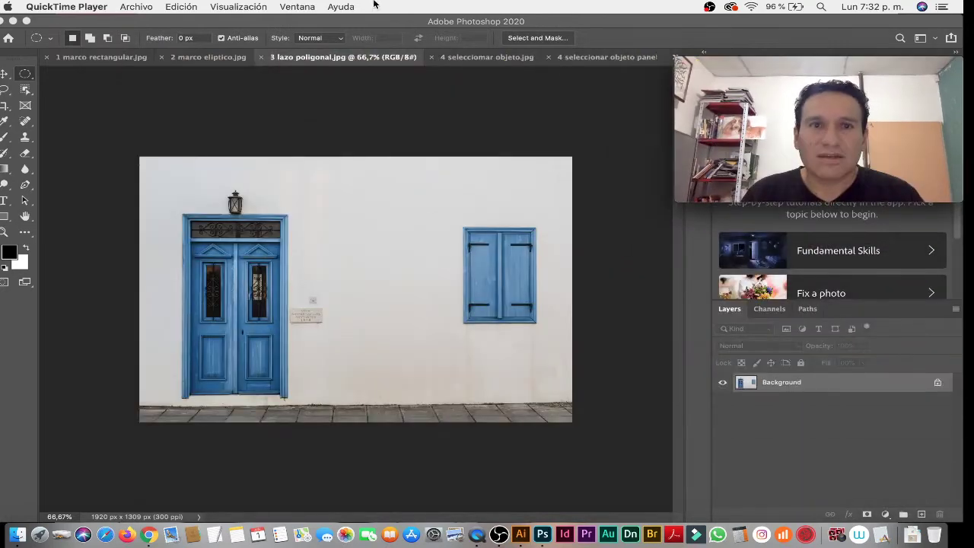
left_click(293, 7)
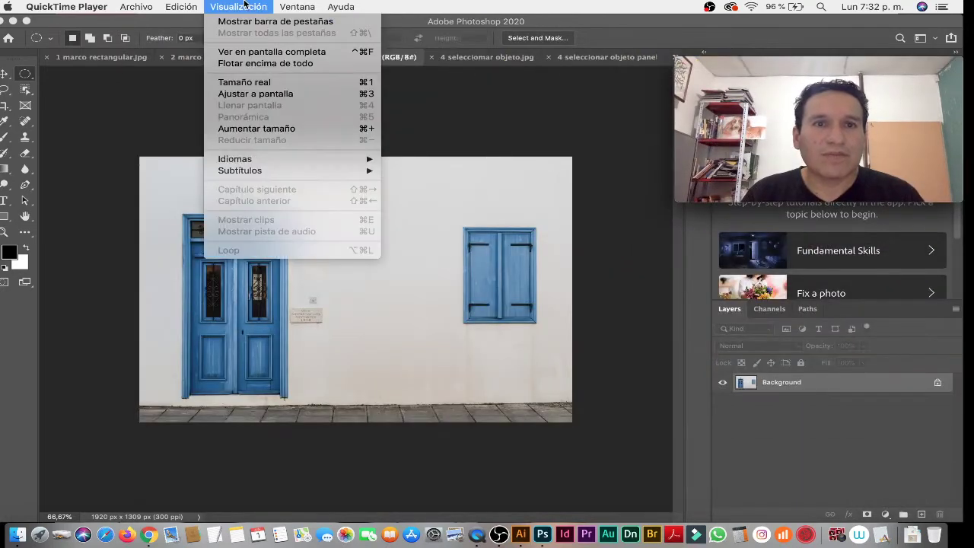
left_click(267, 66)
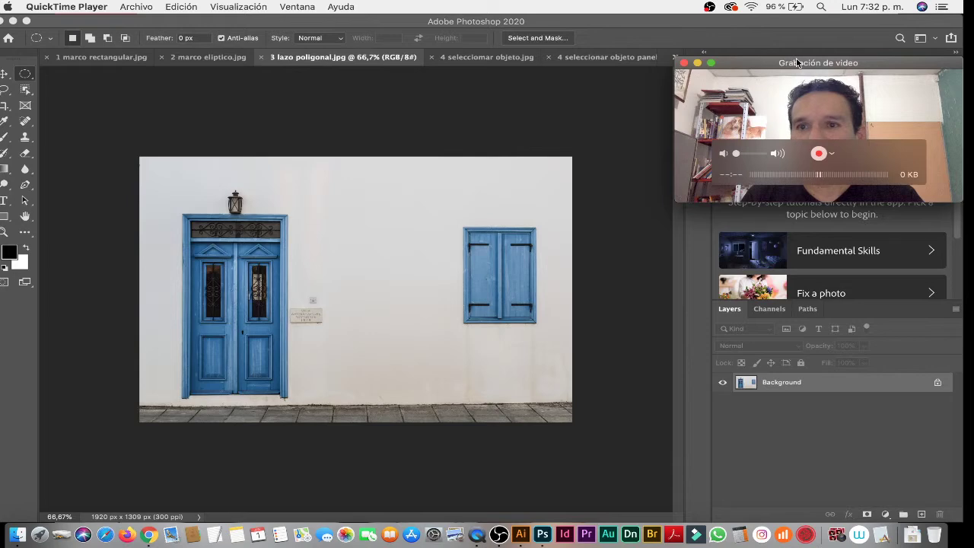
left_click_drag(799, 63, 797, 14)
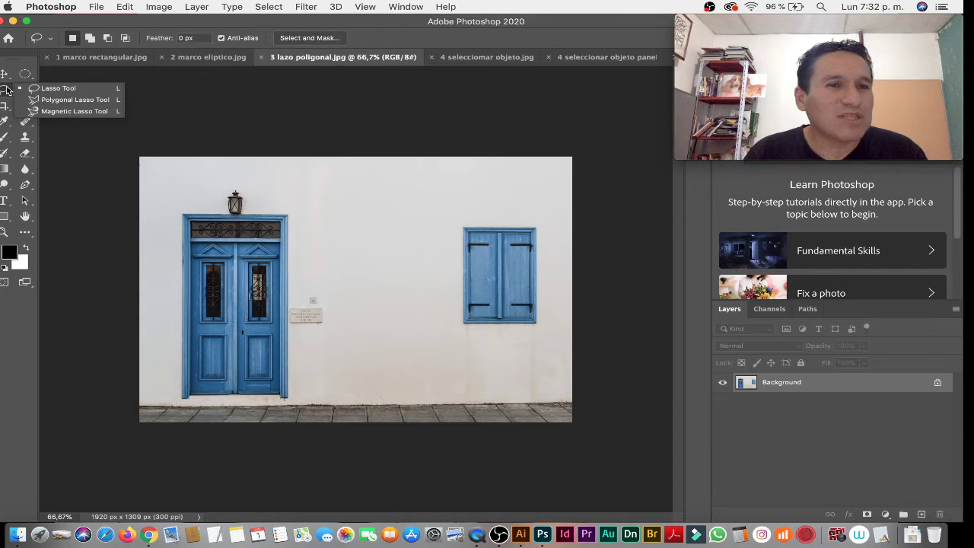
- Trace a Polygonal Lasso selection around the corners of the blue shuttered window
left_click_drag(6, 89, 46, 101)
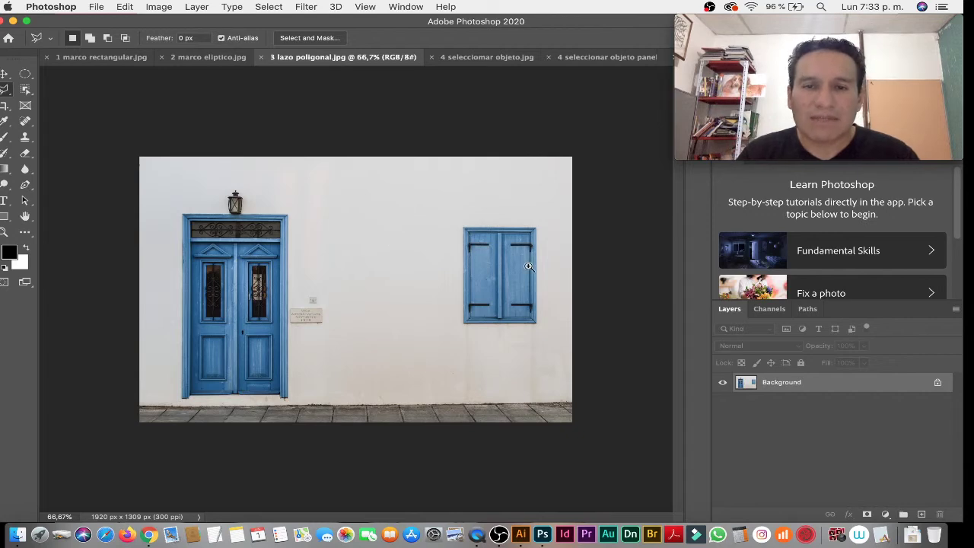
left_click_drag(528, 266, 562, 272)
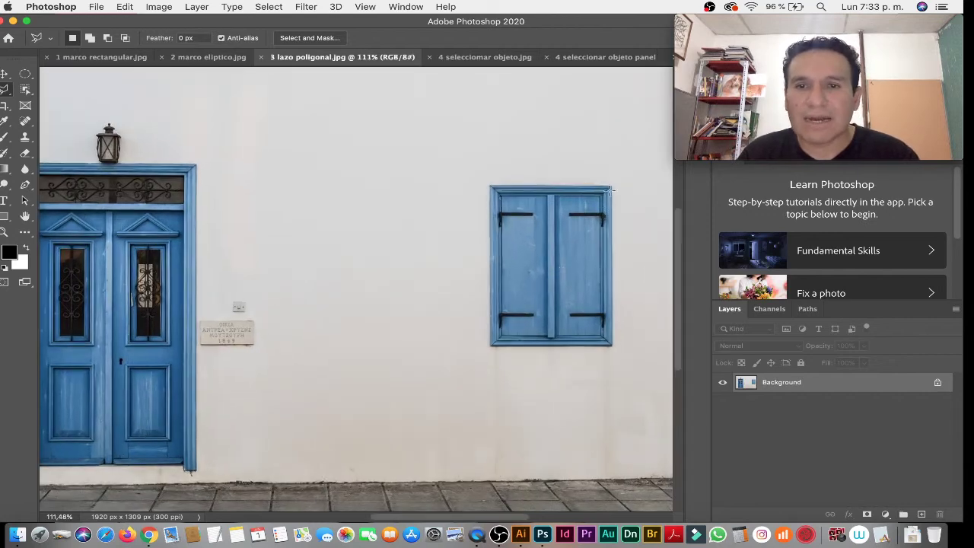
left_click(610, 185)
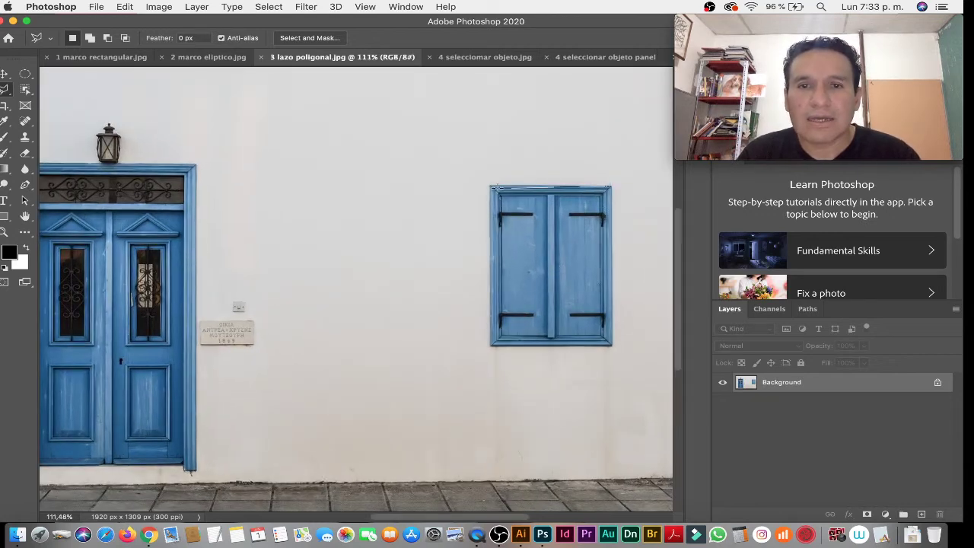
left_click(488, 185)
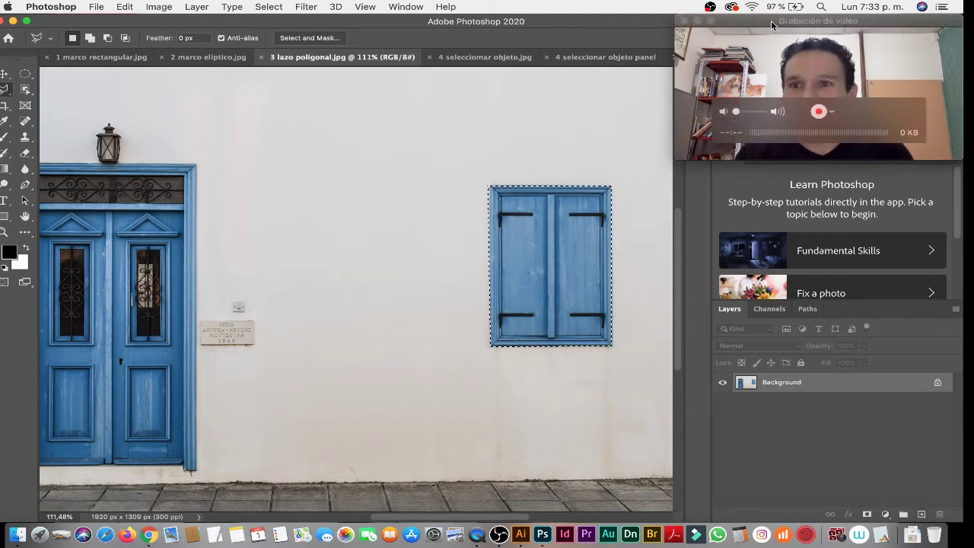
- Add a Gradient Fill layer to the window selection
left_click_drag(774, 20, 459, 19)
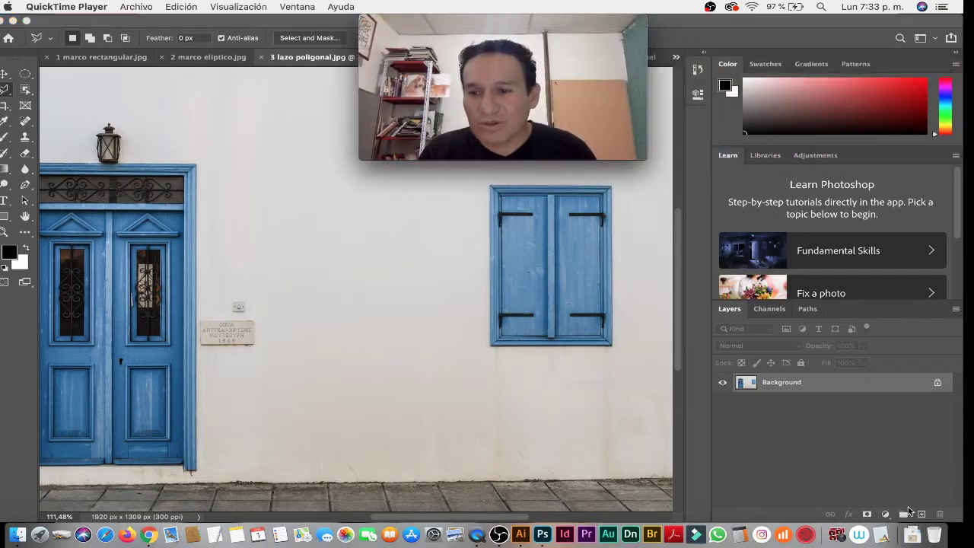
left_click(885, 515)
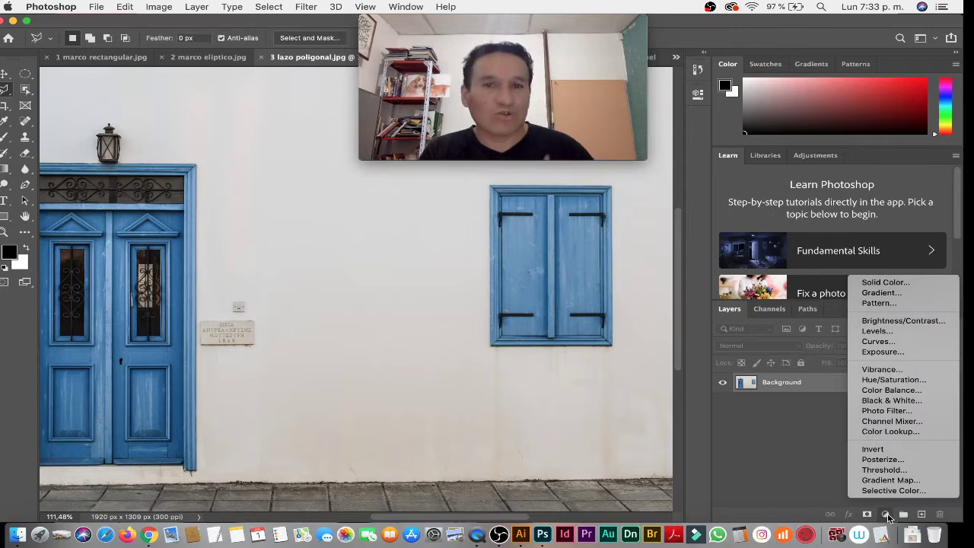
left_click(913, 293)
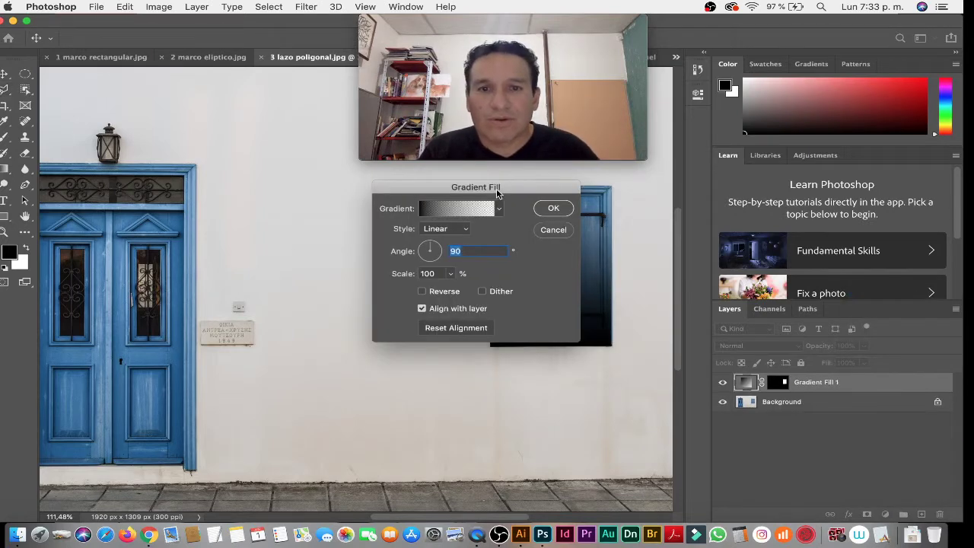
left_click_drag(500, 178, 362, 195)
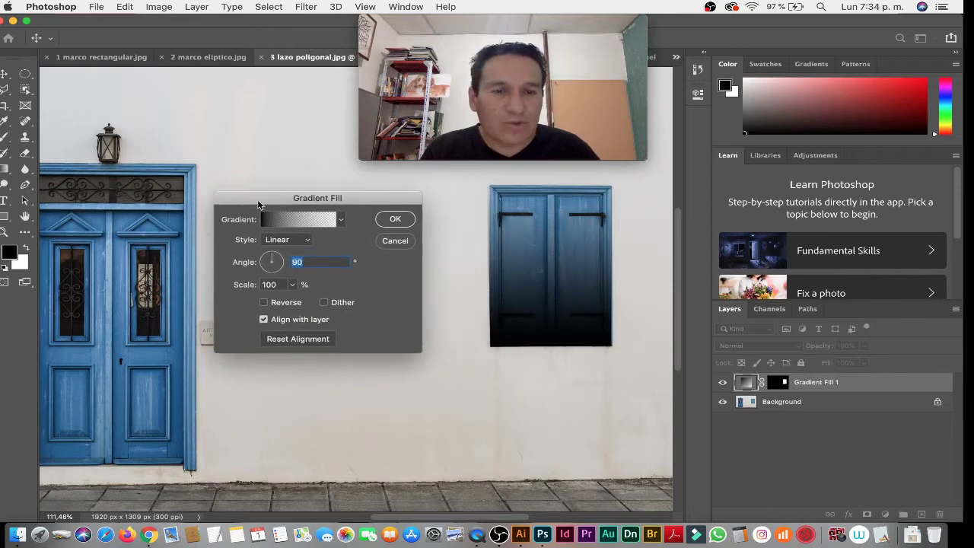
- Apply a light-blue preset from the Blues folder and keep the Normal blend mode
left_click(339, 220)
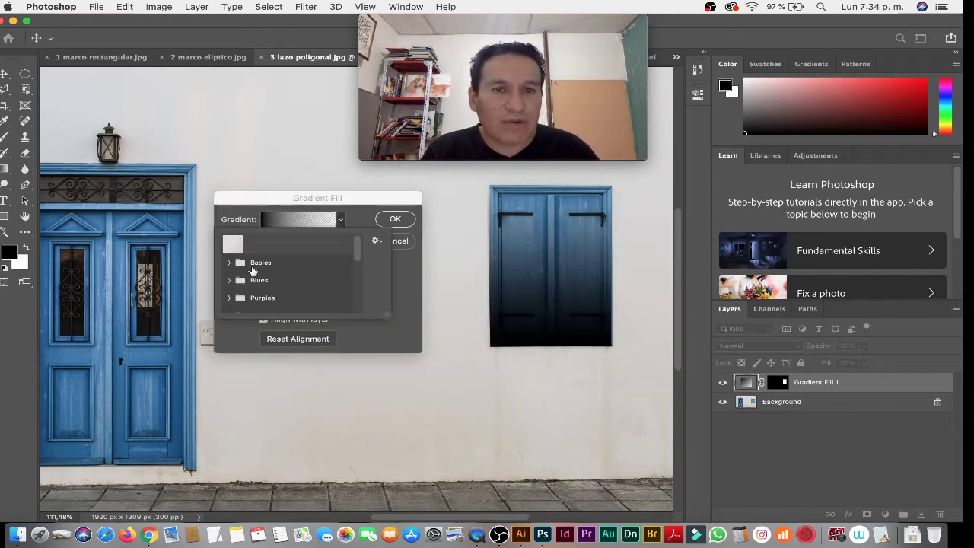
left_click(230, 280)
left_click(287, 296)
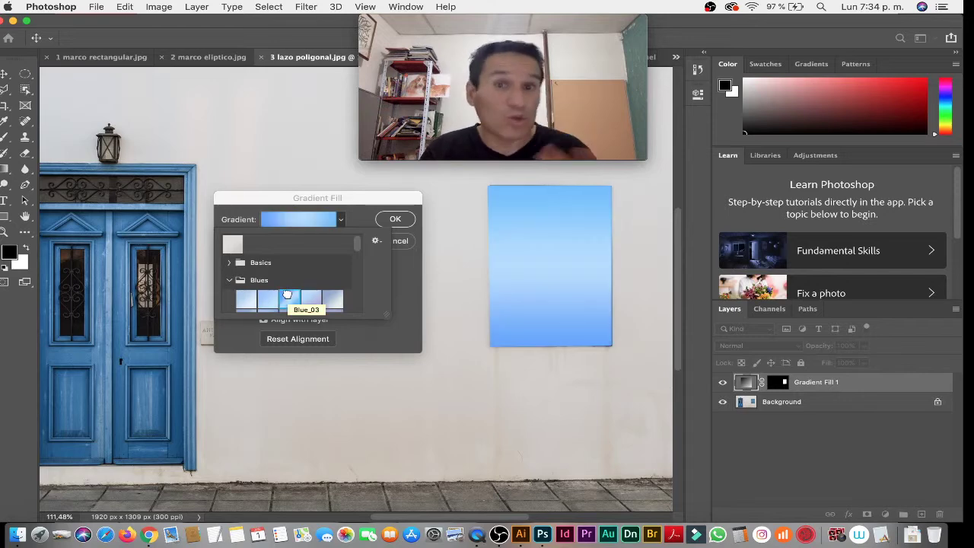
left_click(373, 202)
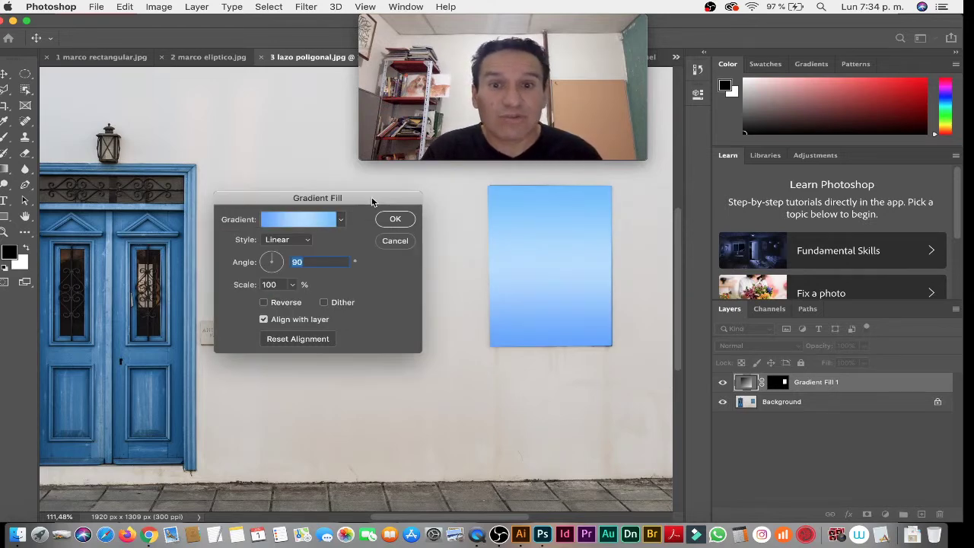
left_click(389, 218)
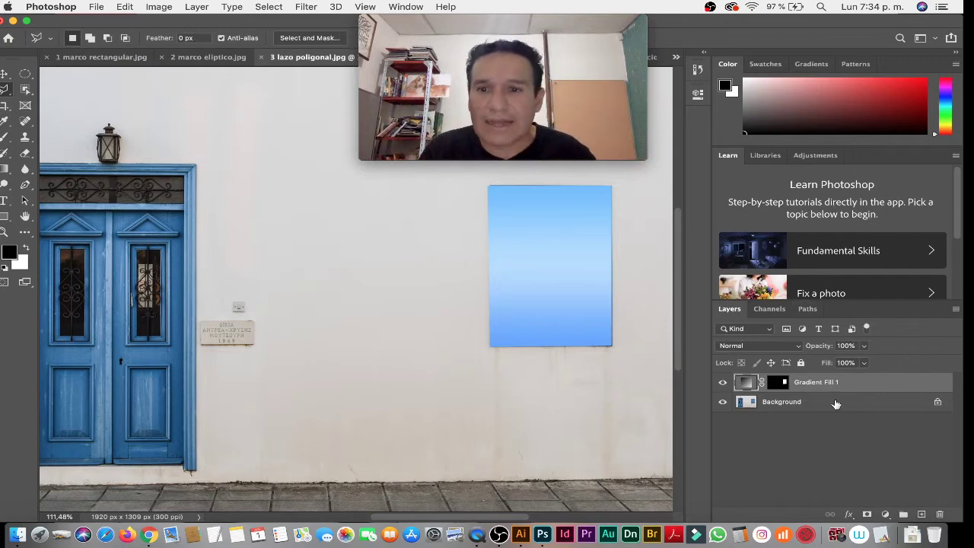
left_click(748, 350)
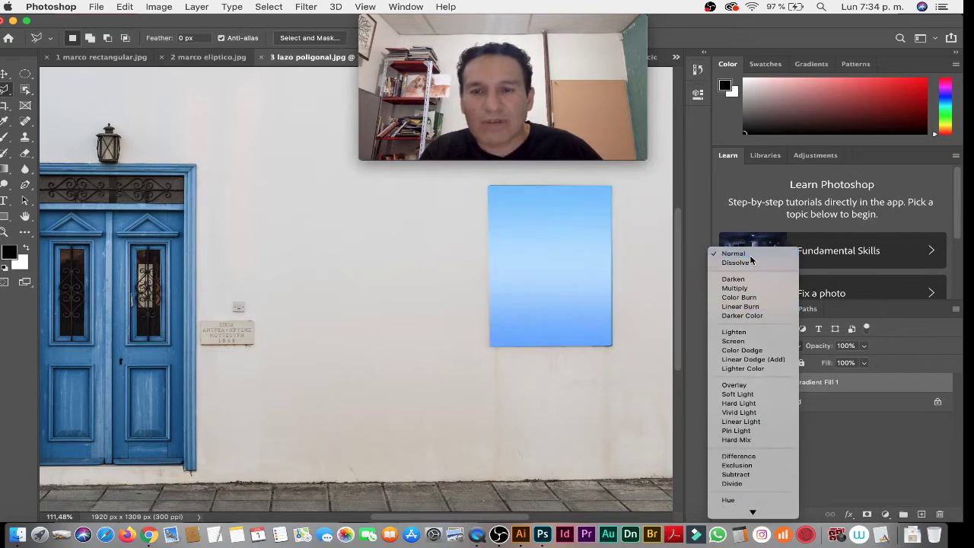
left_click(750, 254)
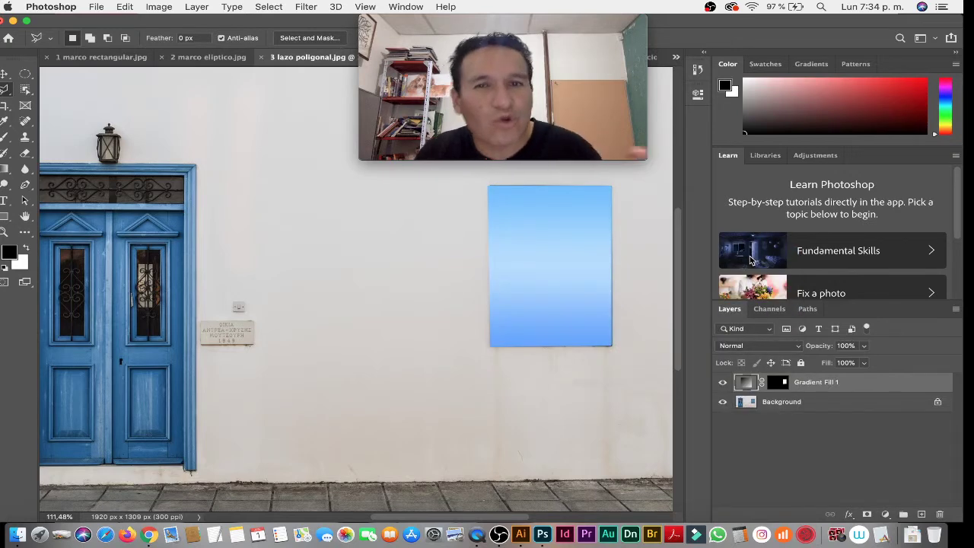
- Change Gradient Fill 1 to a green preset from the Greens folder
double_click(745, 382)
left_click(340, 219)
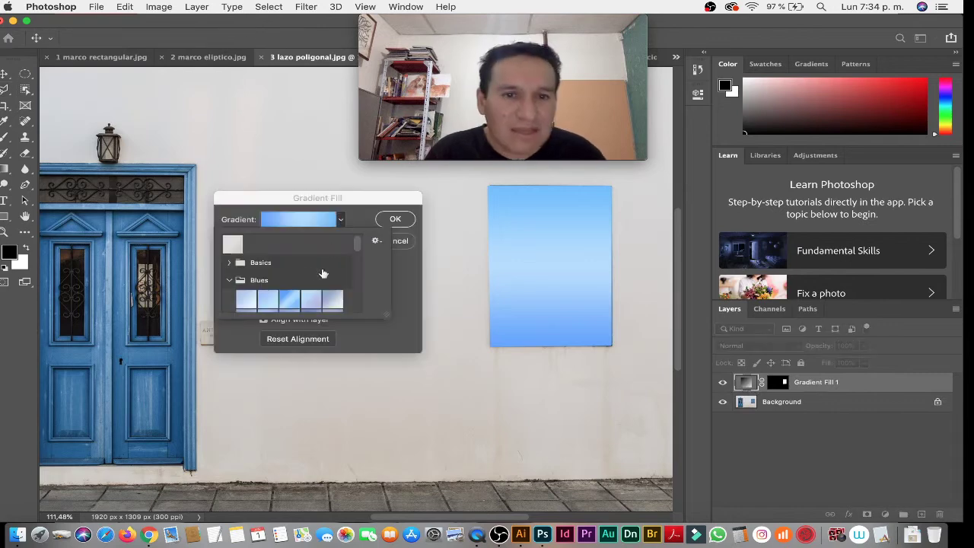
scroll(256, 289, "down", 3)
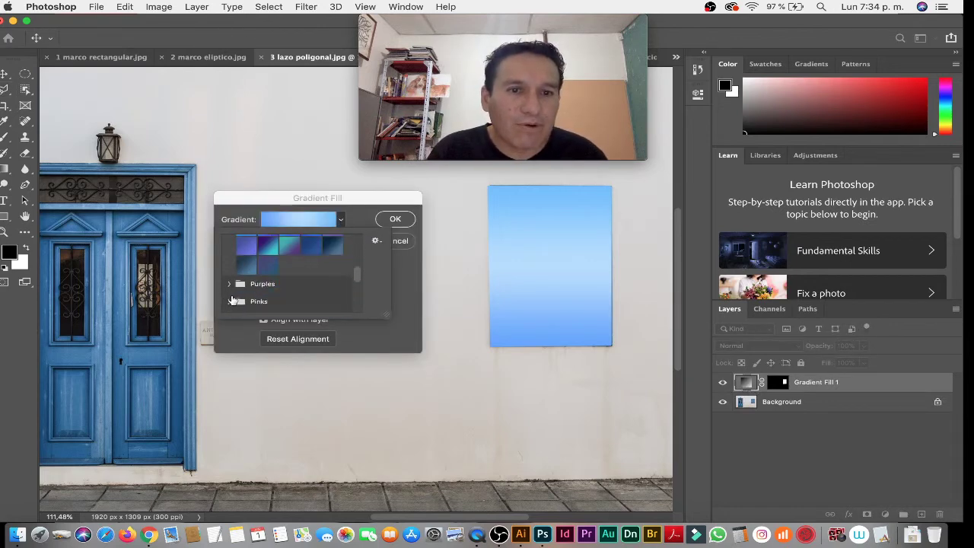
scroll(234, 297, "down", 3)
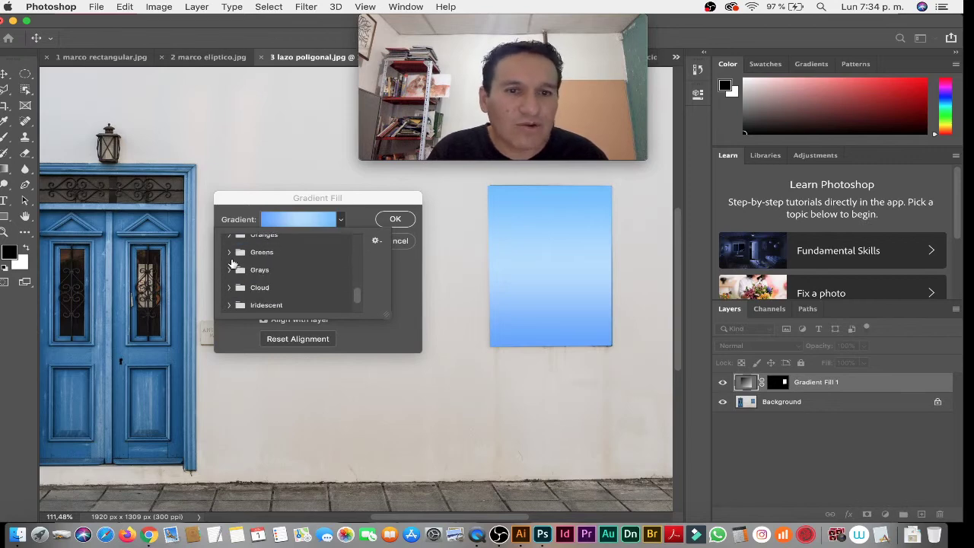
left_click(228, 253)
left_click(269, 271)
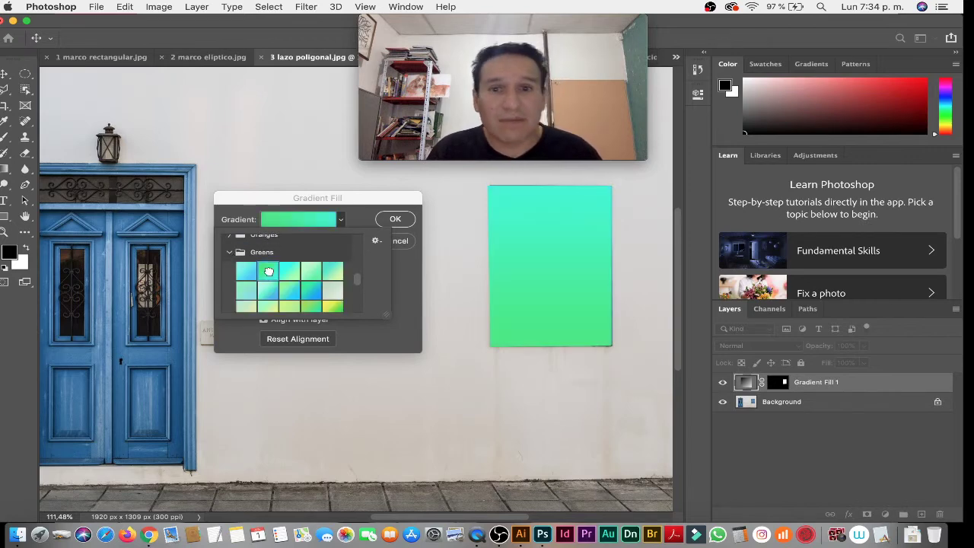
left_click(409, 224)
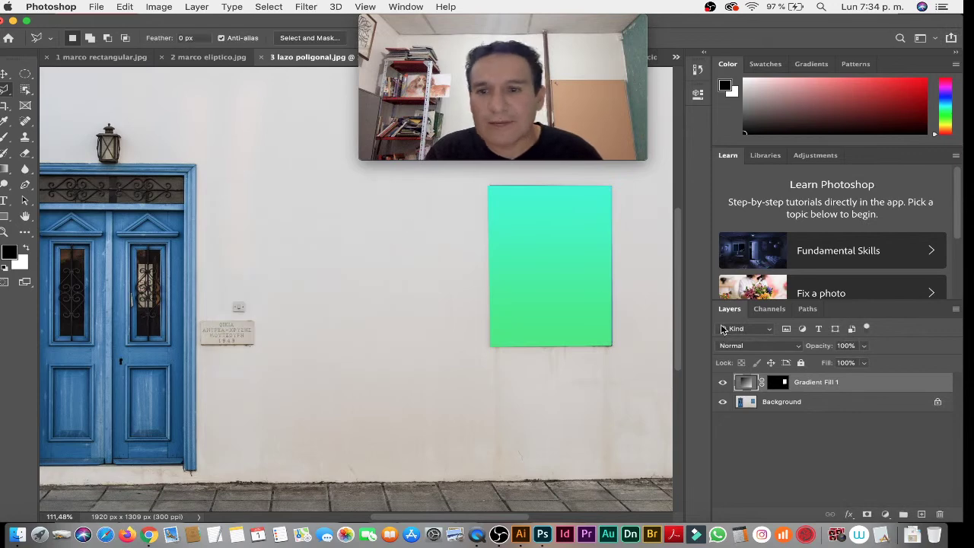
- Set the Gradient Fill 1 blend mode to Overlay to tint the shutters
left_click(740, 343)
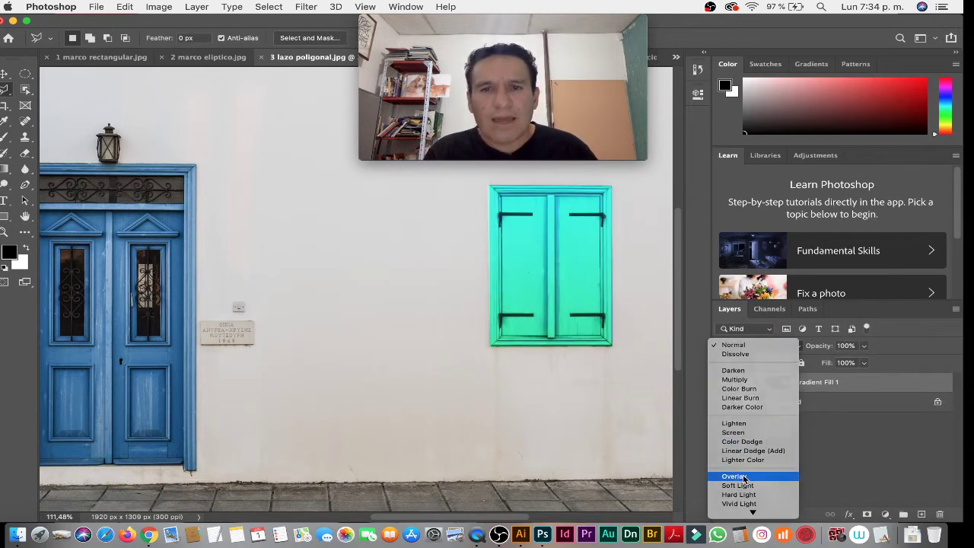
left_click(742, 476)
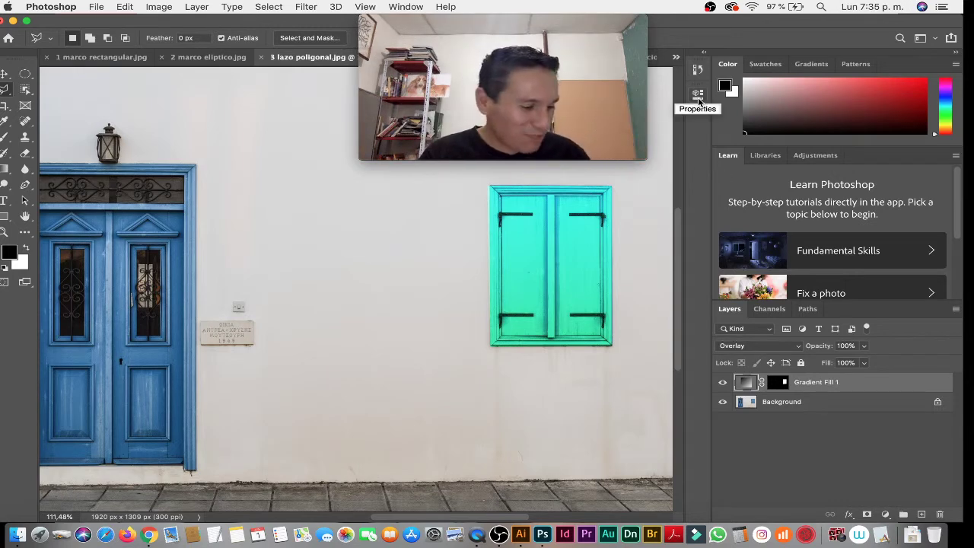
mouse_move(502, 87)
left_click_drag(422, 29, 738, 28)
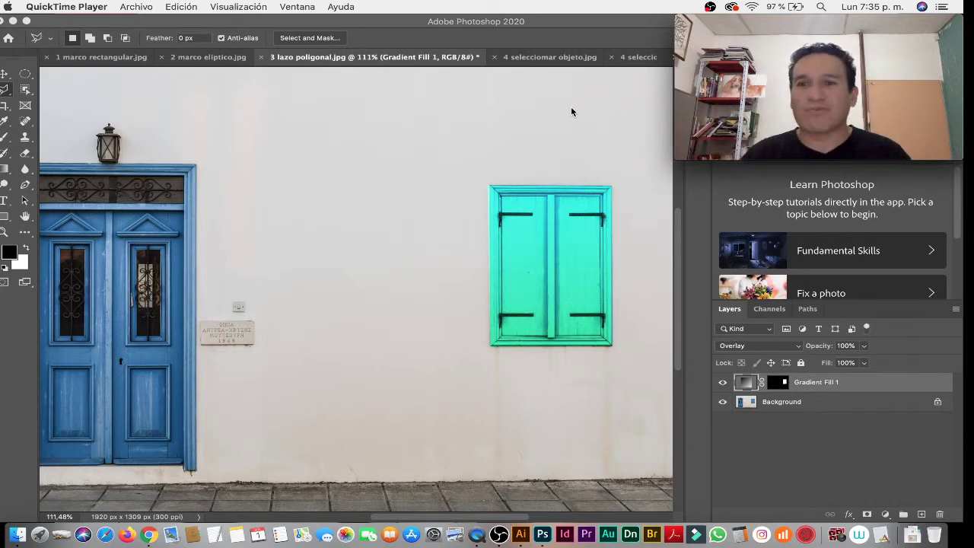
- Bring 4 selecciomar objeto.jpg, the masked-man portrait, to the front in Photoshop
left_click(548, 59)
left_click(548, 60)
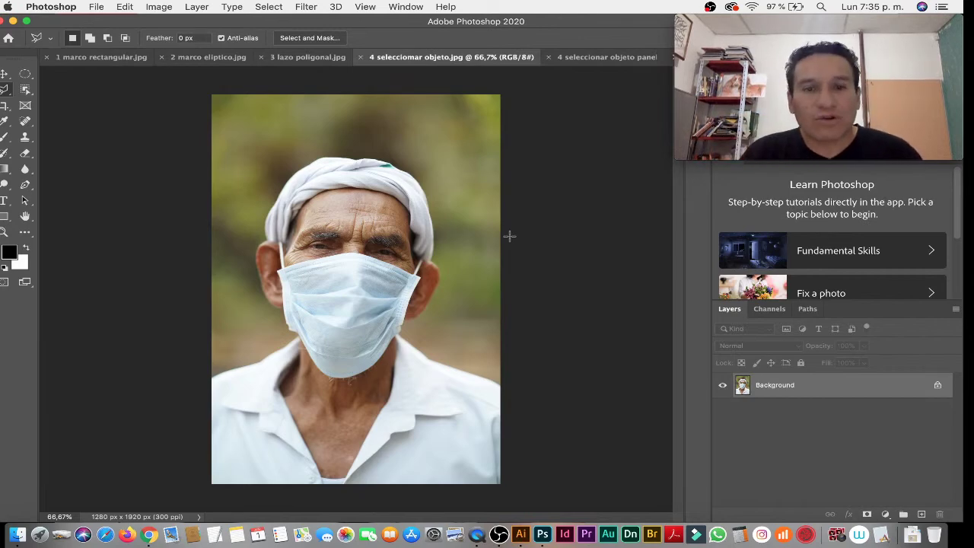
mouse_move(801, 30)
left_click_drag(800, 26, 800, 81)
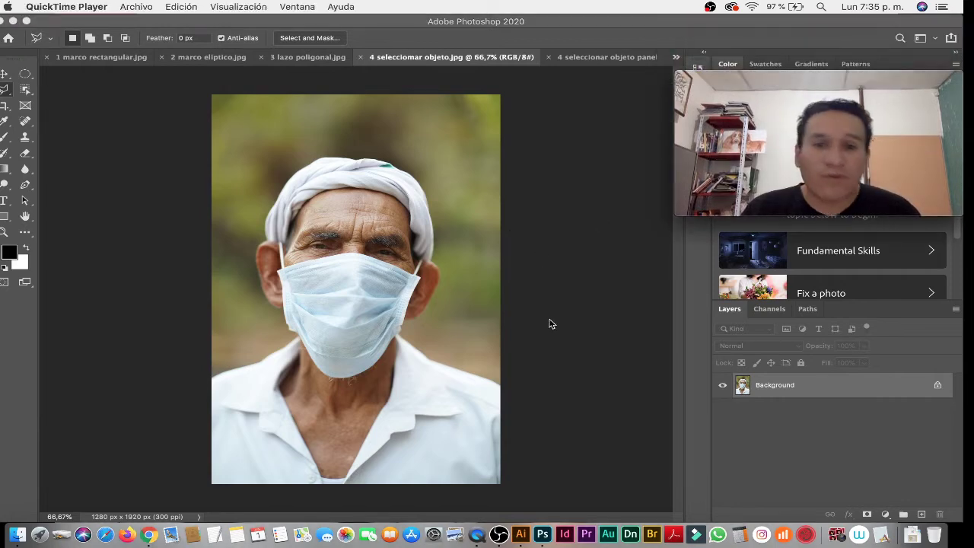
left_click(439, 212)
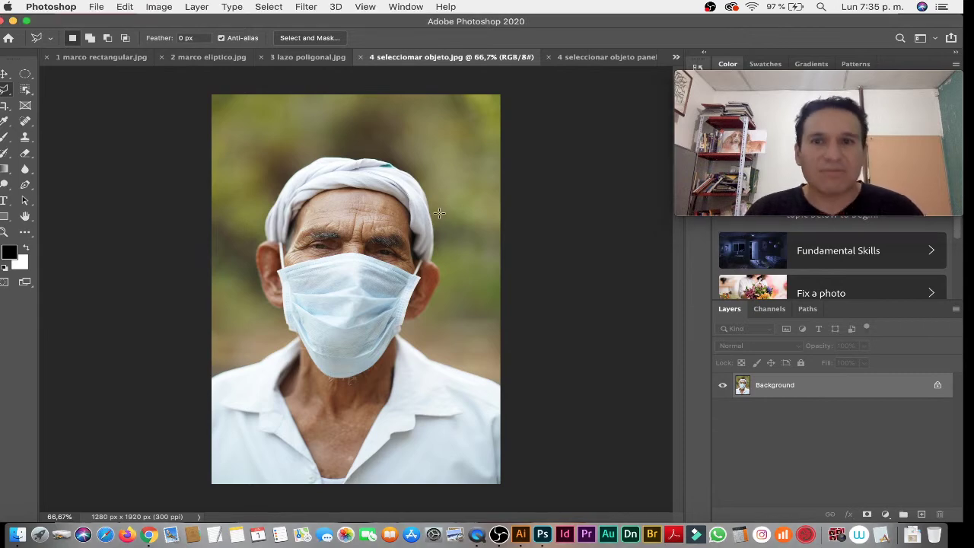
- Use the Object Selection Tool around the man to select his turban, face and shirt
left_click(25, 92)
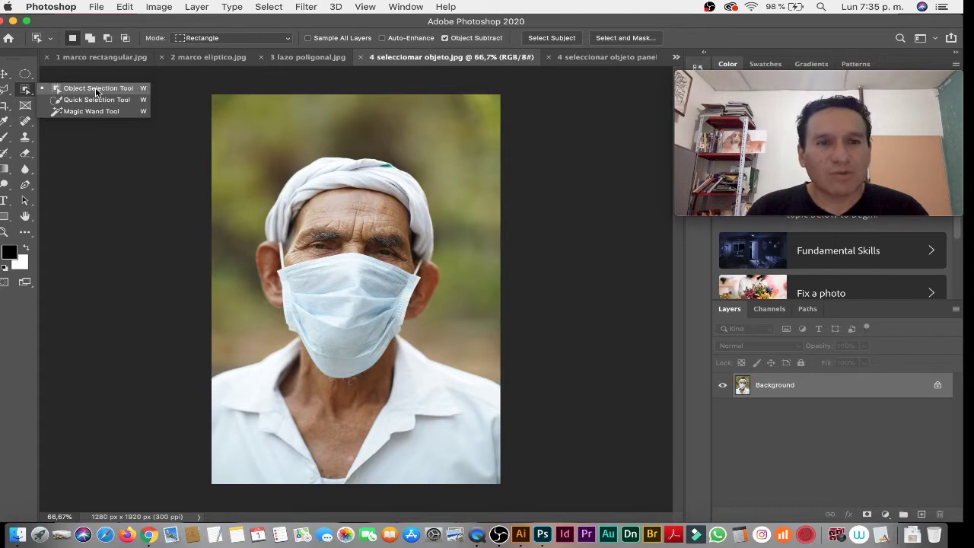
left_click(98, 89)
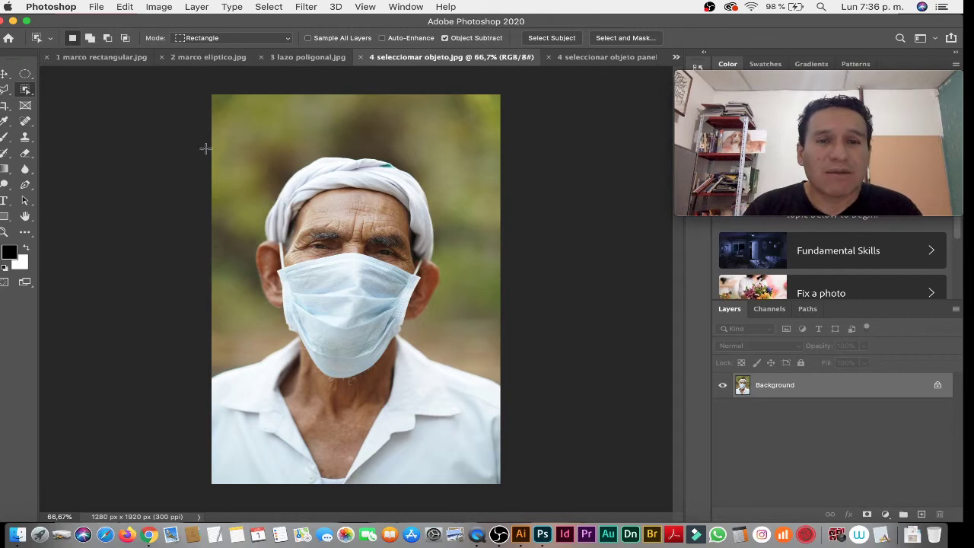
left_click_drag(206, 149, 511, 450)
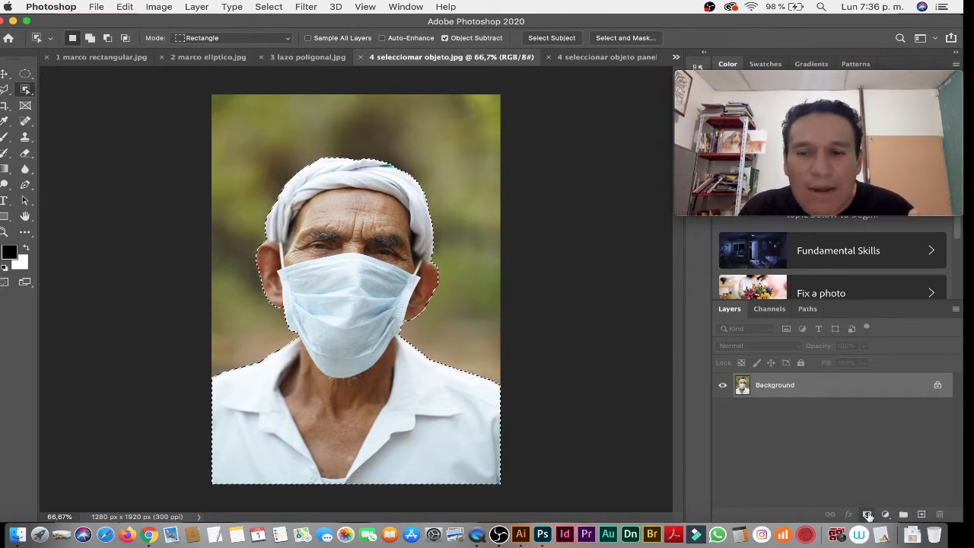
- Mask Layer 0 to cut out the man, then switch to the businesswoman photo document
left_click(868, 516)
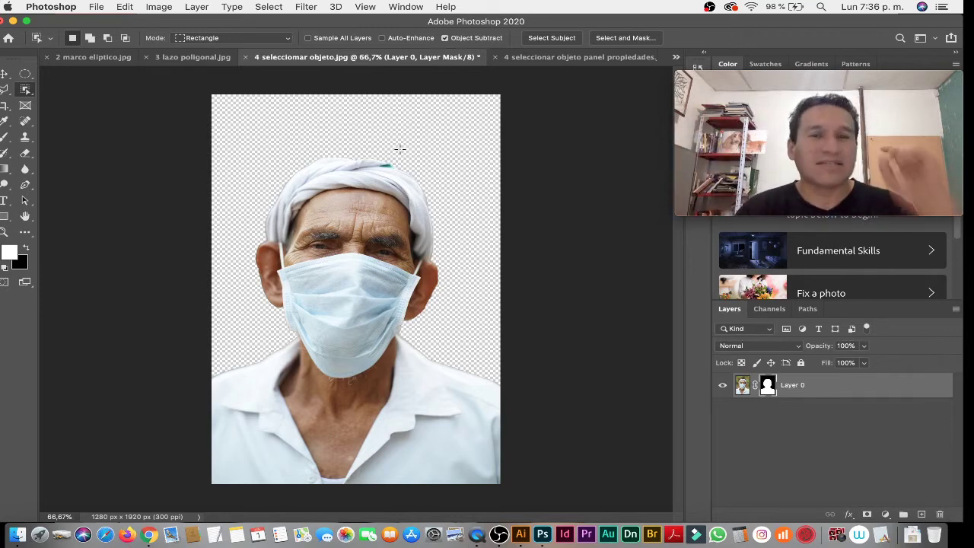
left_click(541, 58)
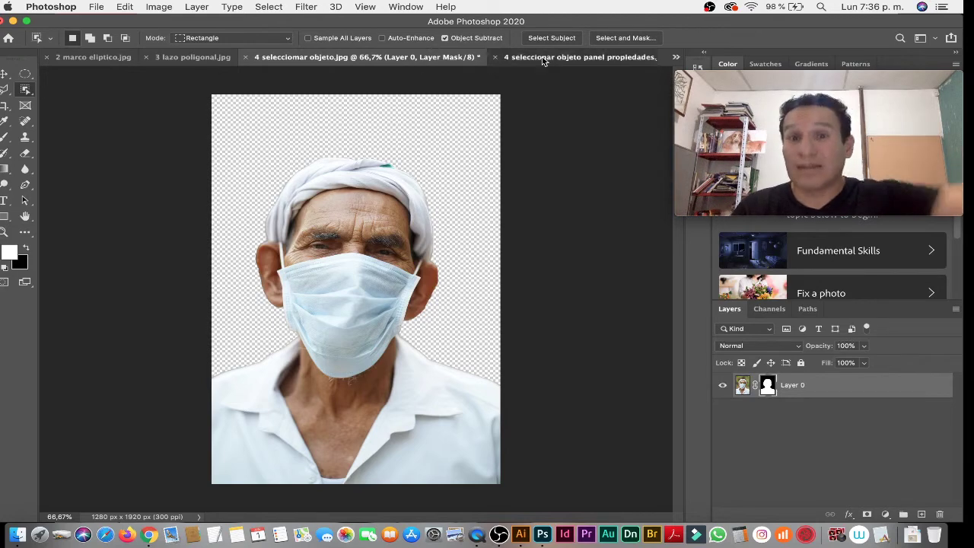
- Unlock the businesswoman photo's Background layer into Layer 0, undoing and redoing the unlock once
left_click_drag(738, 76, 740, 16)
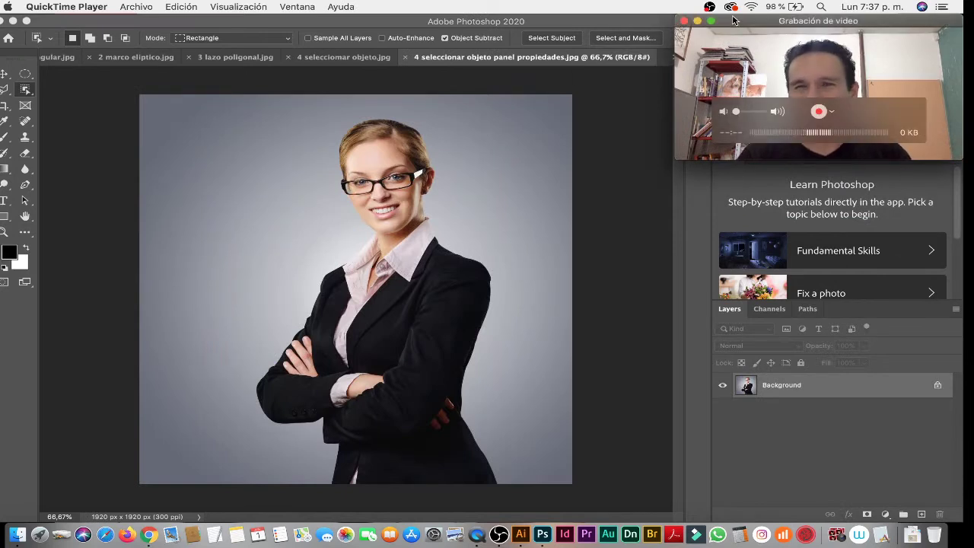
mouse_move(734, 20)
left_mouse_down()
mouse_move(500, 35)
mouse_move(133, 123)
mouse_move(54, 122)
left_mouse_up()
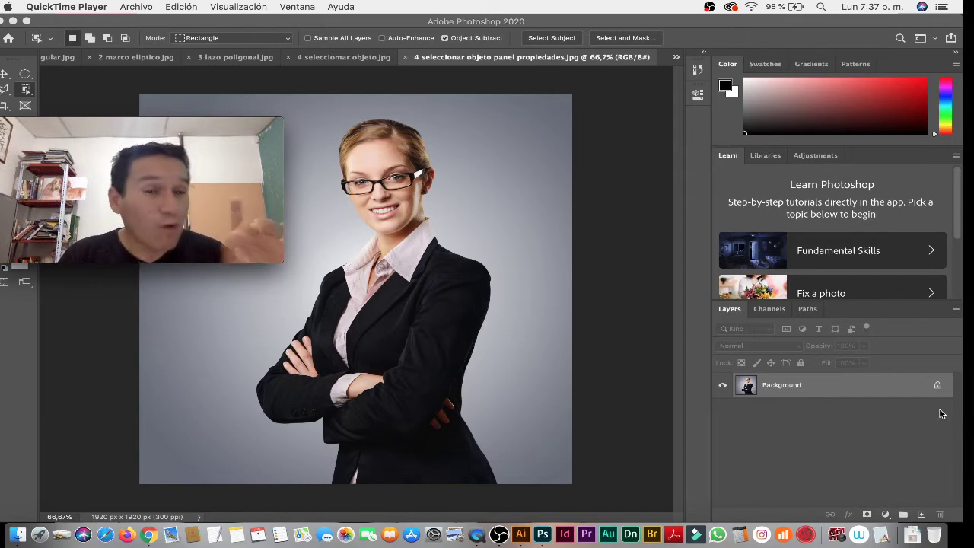
left_click(938, 386)
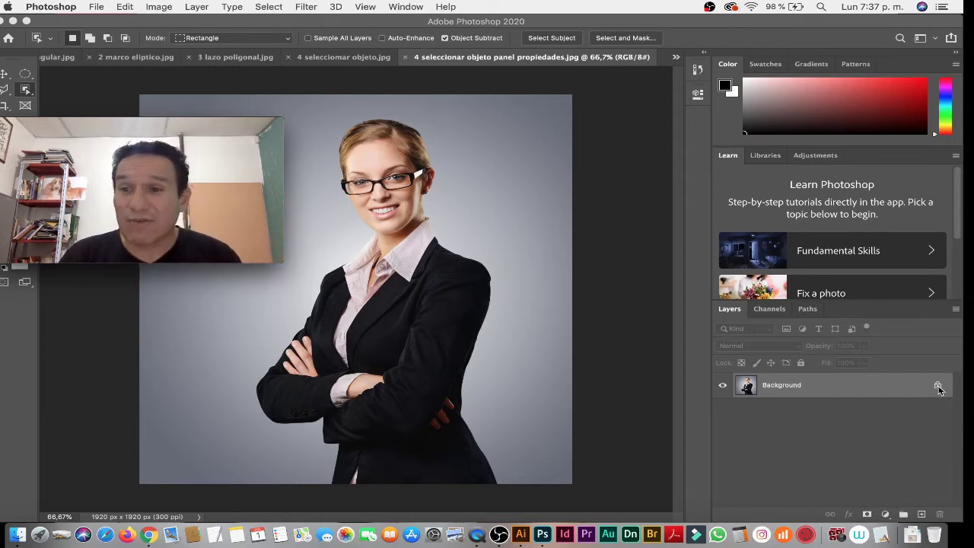
key("ctrl+z")
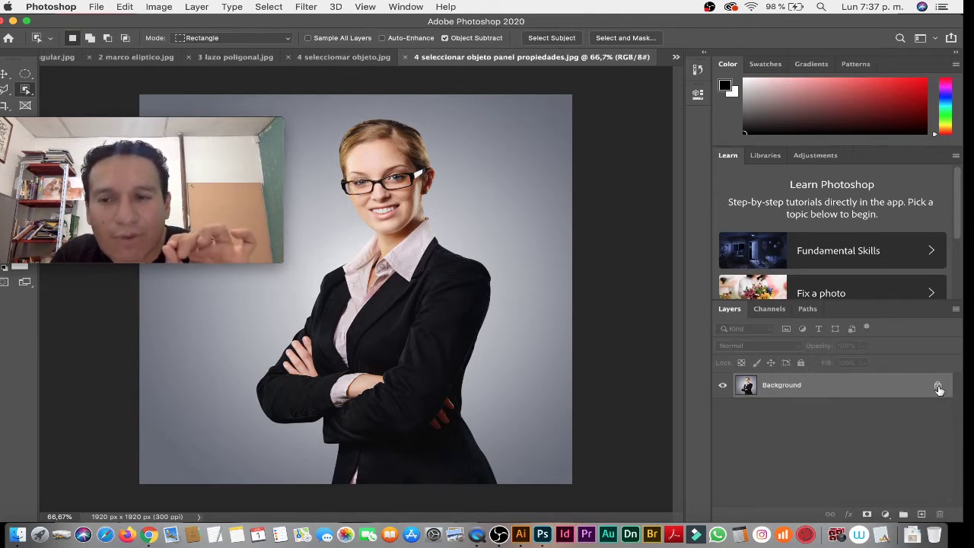
left_click(938, 386)
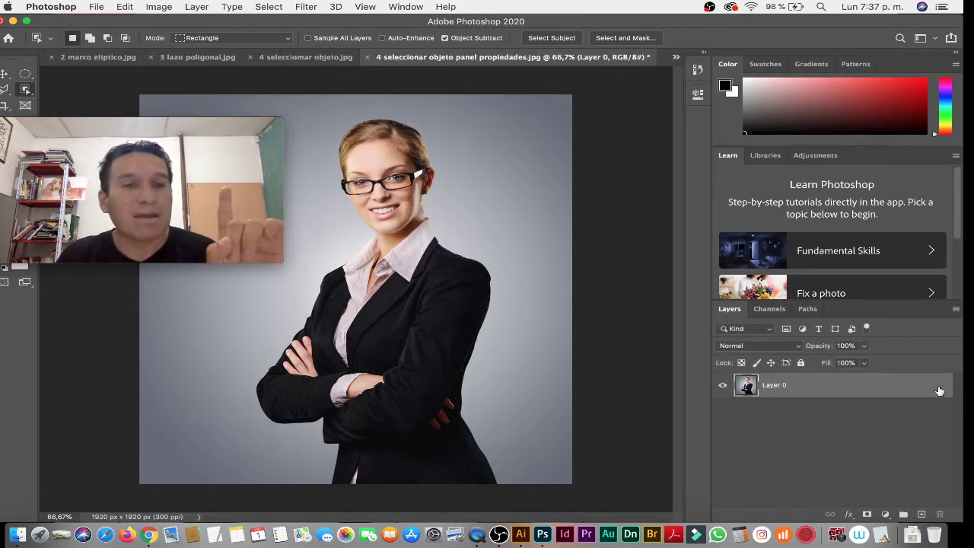
- Cut out the businesswoman using the Properties panel's Remove Background quick action, then dock that panel
left_click(407, 6)
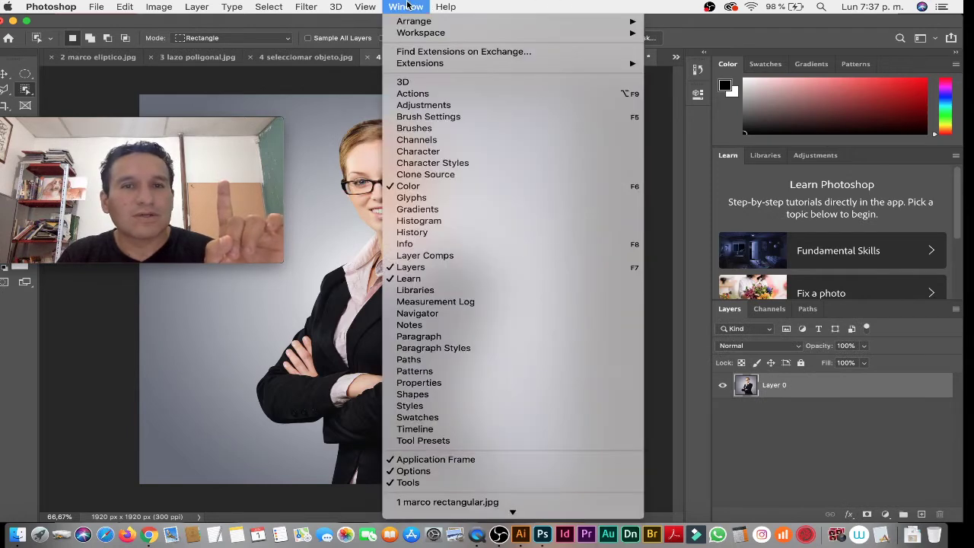
left_click(446, 383)
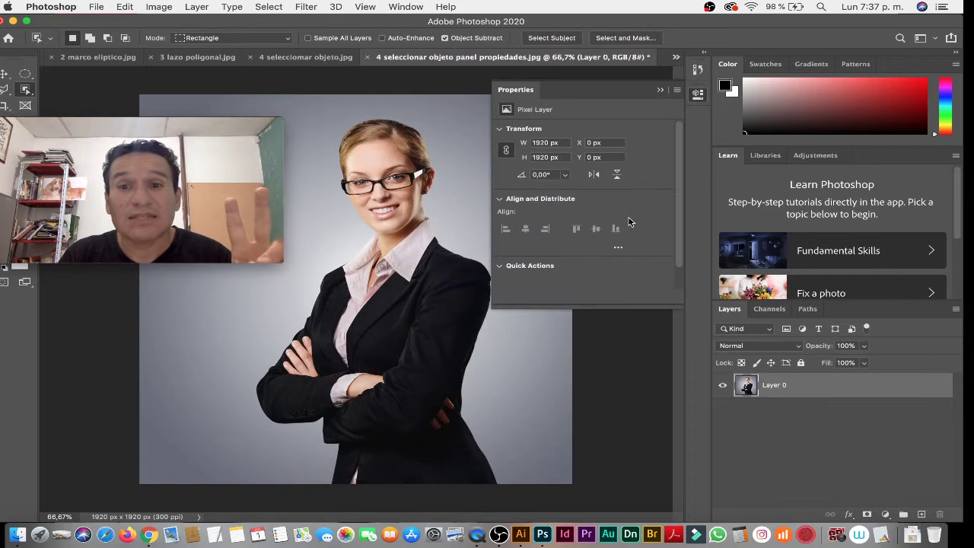
scroll(628, 221, "down", 2)
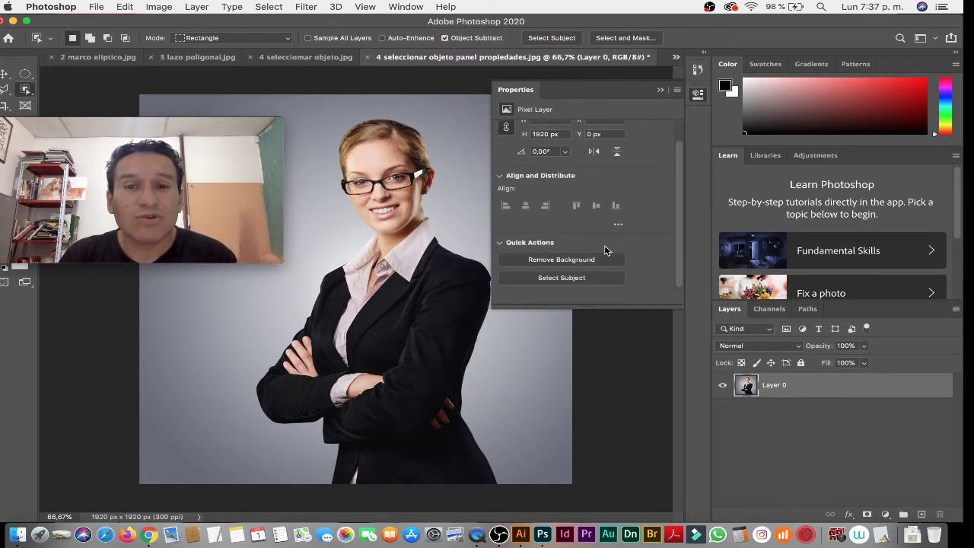
mouse_move(516, 95)
left_mouse_down()
mouse_move(458, 99)
mouse_move(711, 95)
mouse_move(746, 85)
left_mouse_up()
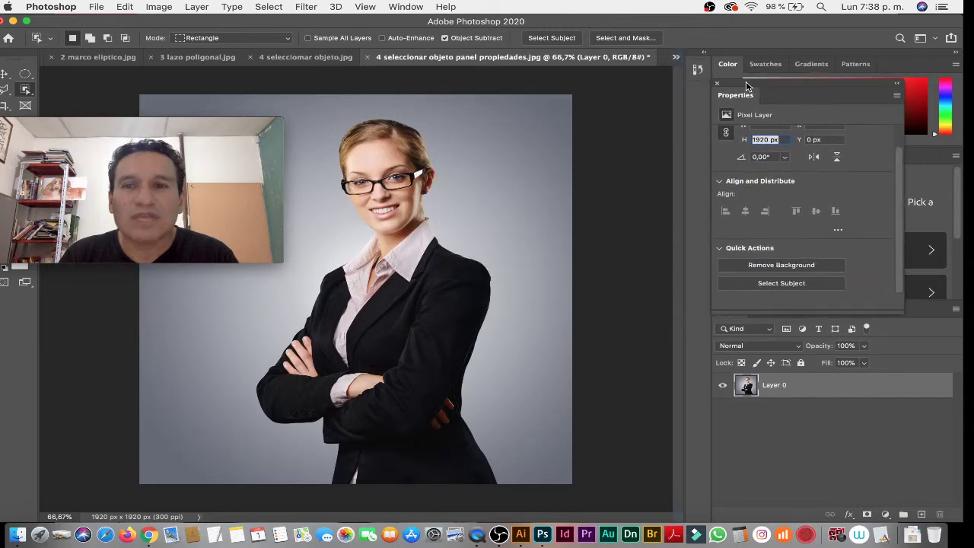
left_click(792, 271)
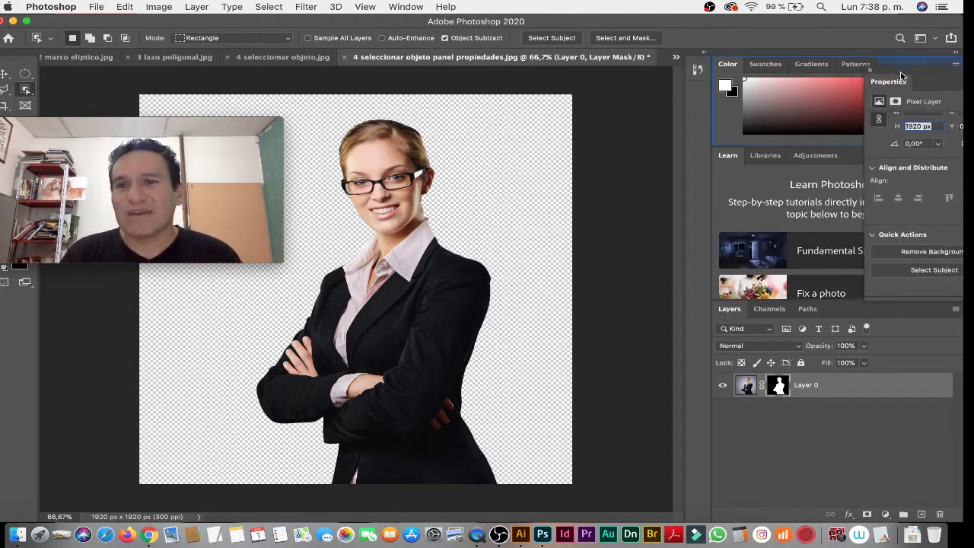
left_click_drag(748, 90, 903, 70)
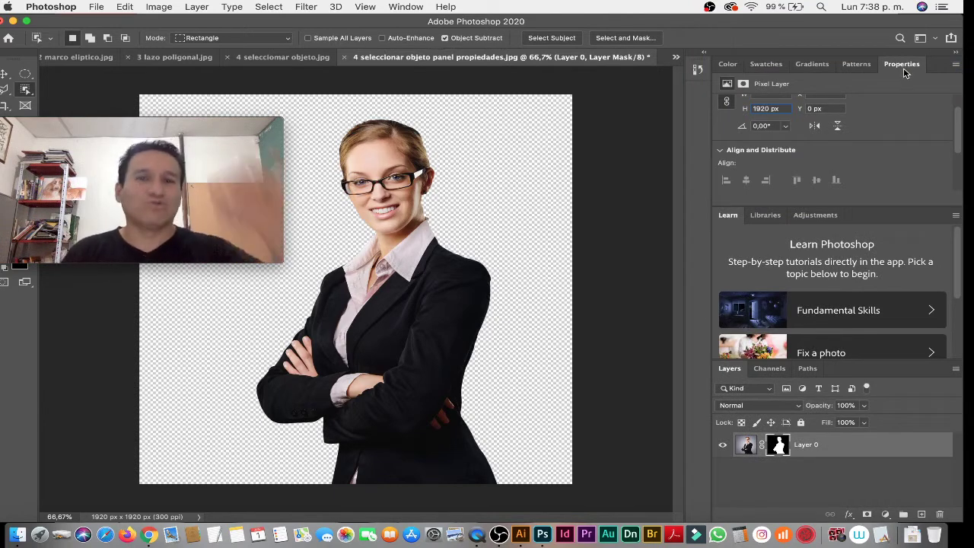
- In 4 seleccionar texto.psd, load a selection from the Seleccionar TEXTO lettering, then switch to the eagle photo
left_click(674, 57)
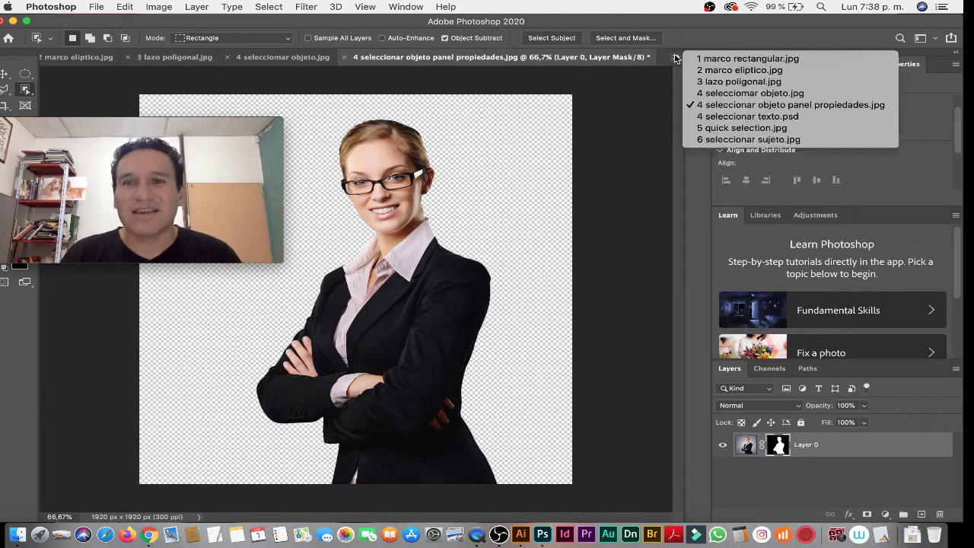
left_click(718, 116)
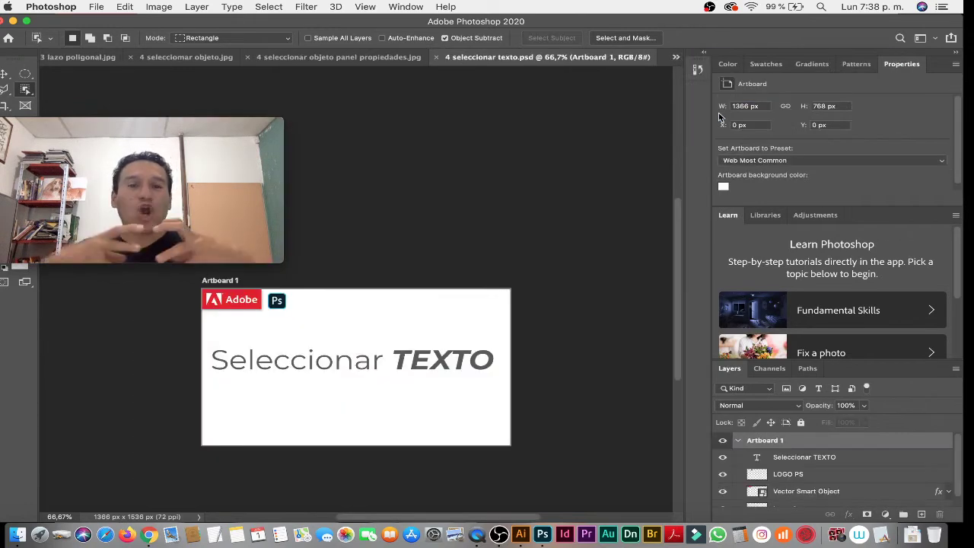
key("super+0")
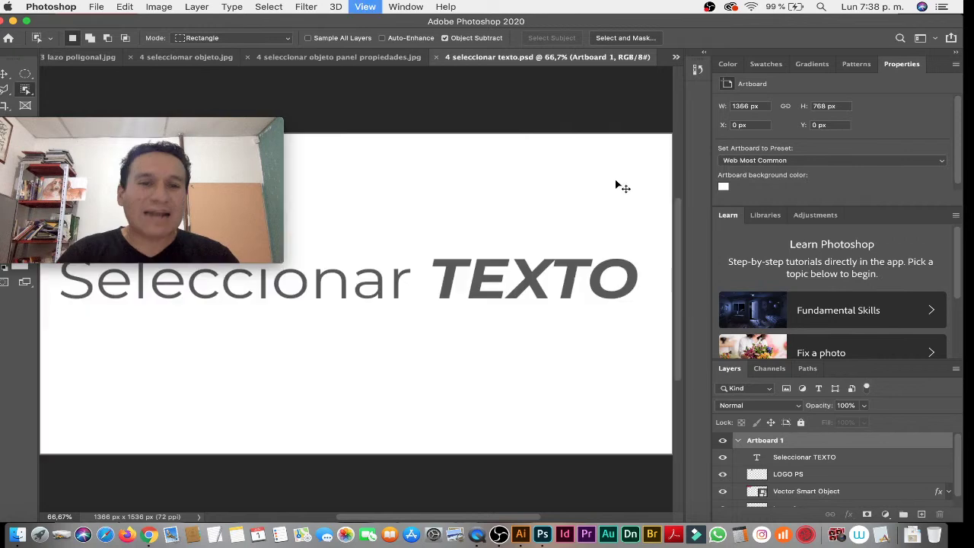
mouse_move(67, 121)
left_mouse_down()
mouse_move(760, 34)
mouse_move(760, 26)
left_mouse_up()
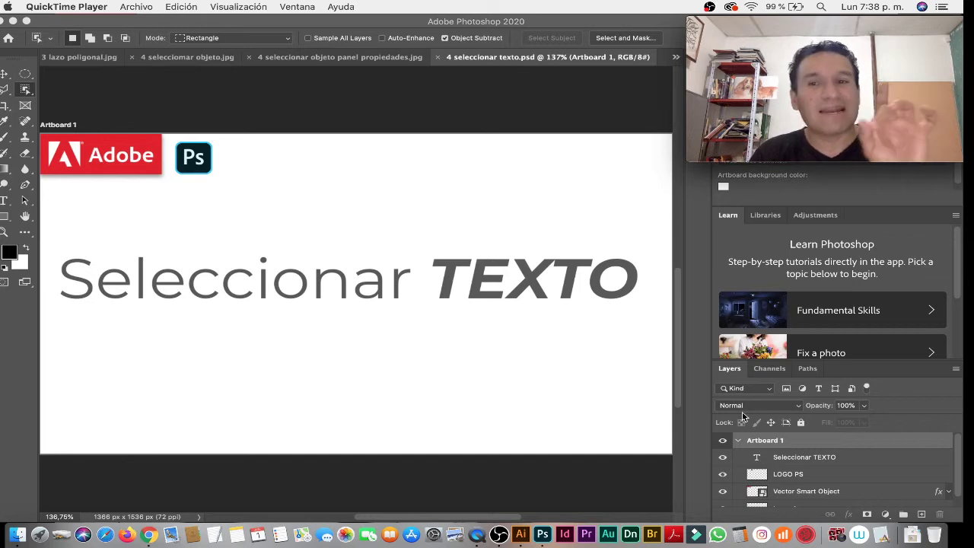
left_click(756, 459)
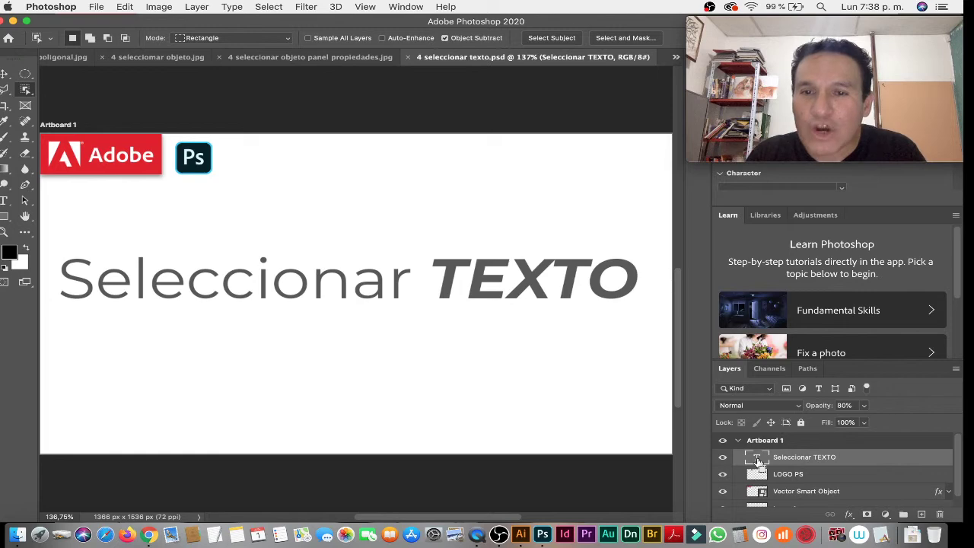
left_click(757, 459, "super")
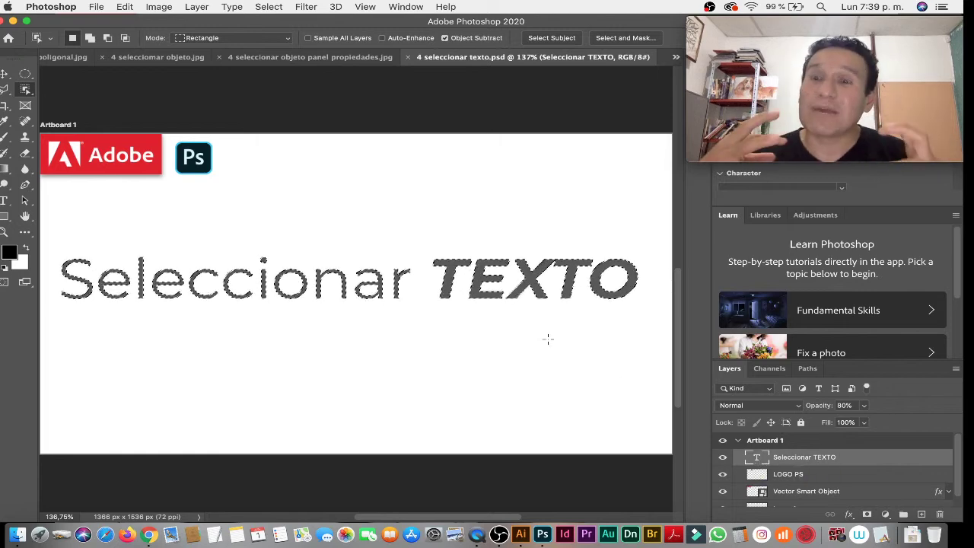
mouse_move(824, 91)
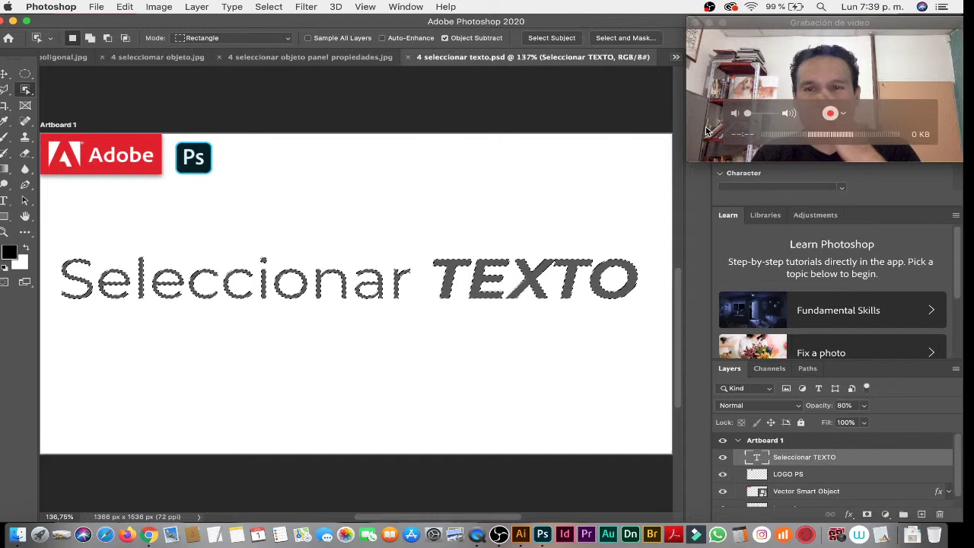
key("ctrl+Tab")
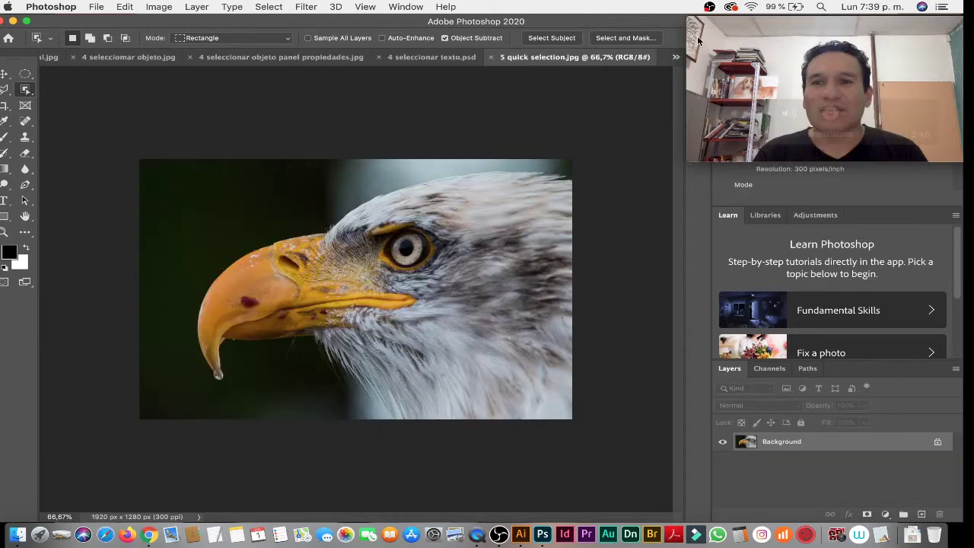
- Pick the Quick Selection Tool on the eagle photo, then return to the cut-out businesswoman document
left_click(698, 40)
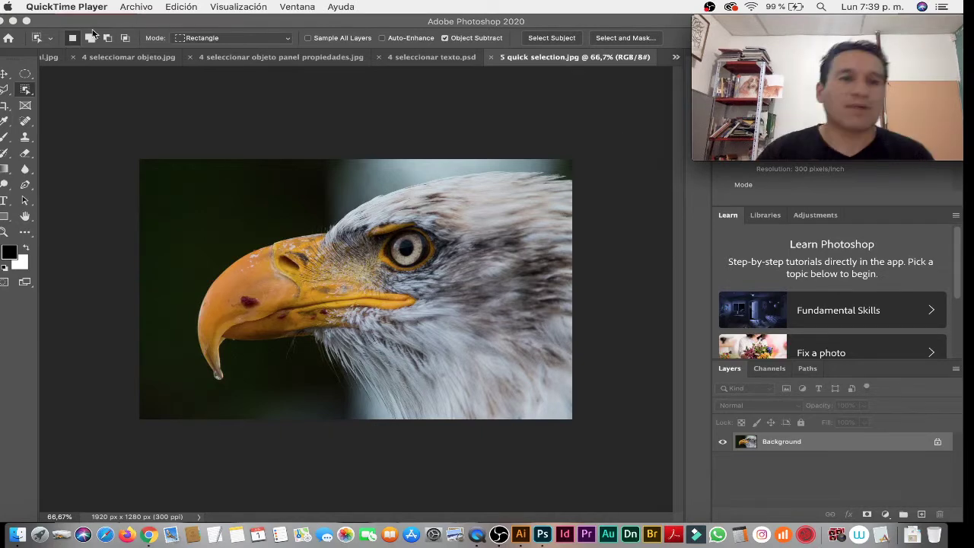
right_click(25, 90)
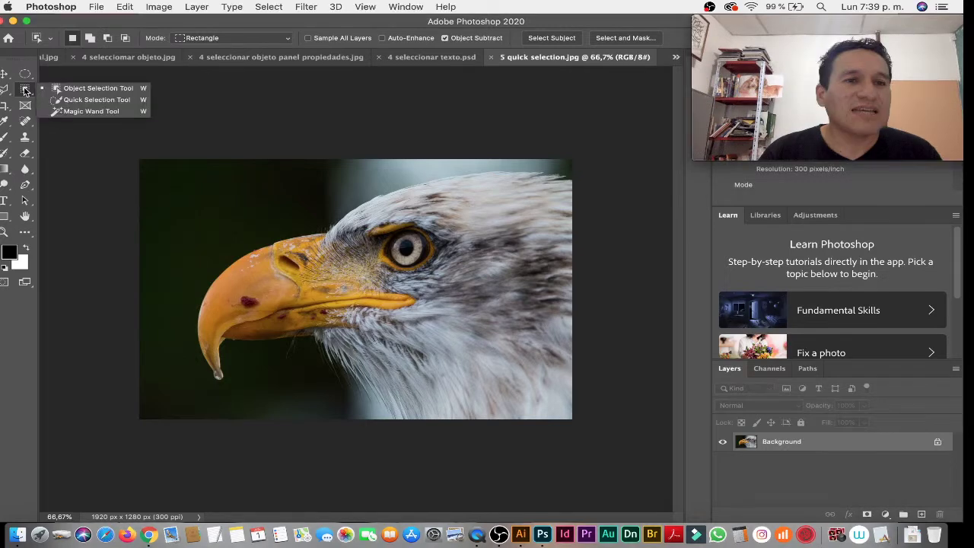
left_click(95, 99)
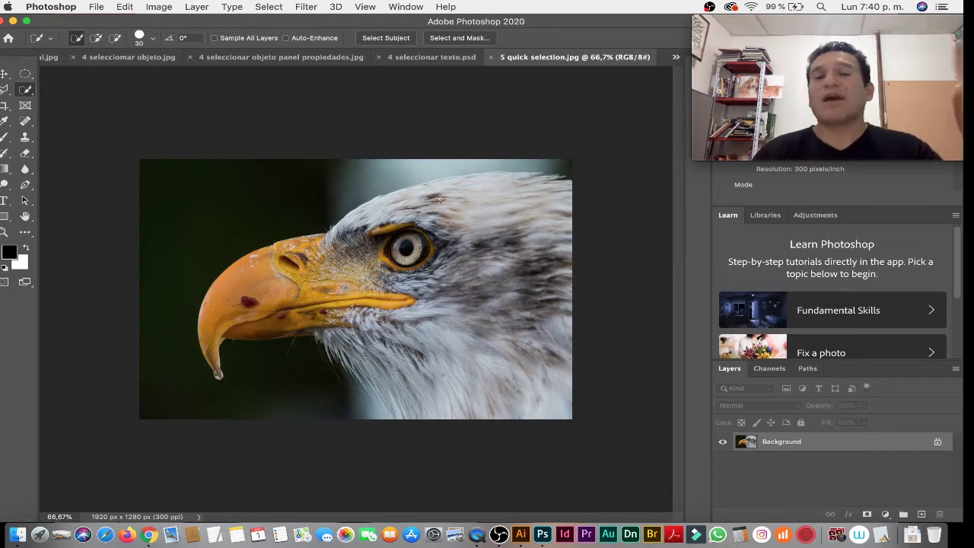
left_click(442, 65)
left_click(310, 59)
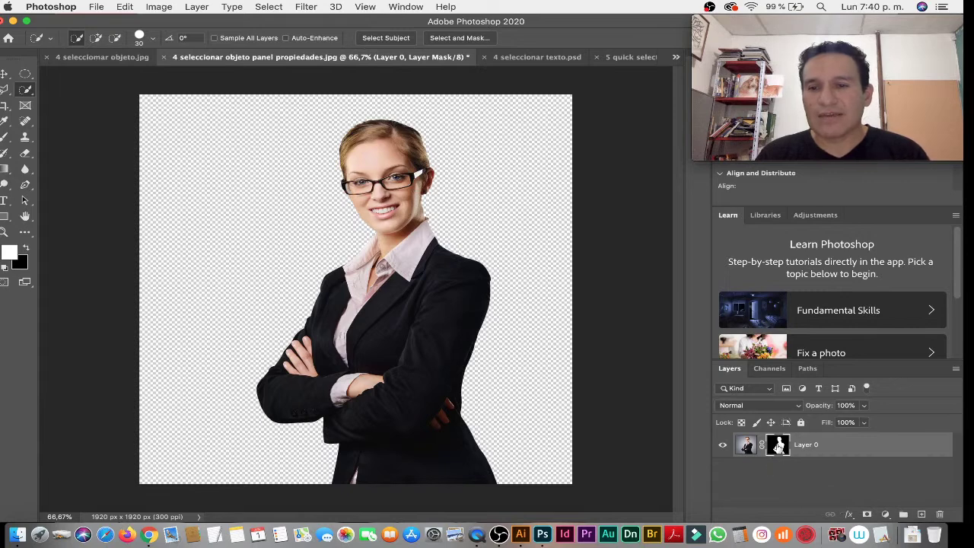
- Disable the masked man's layer mask to restore his background, then switch to 5 quick selection.jpg
left_click(777, 446, "shift")
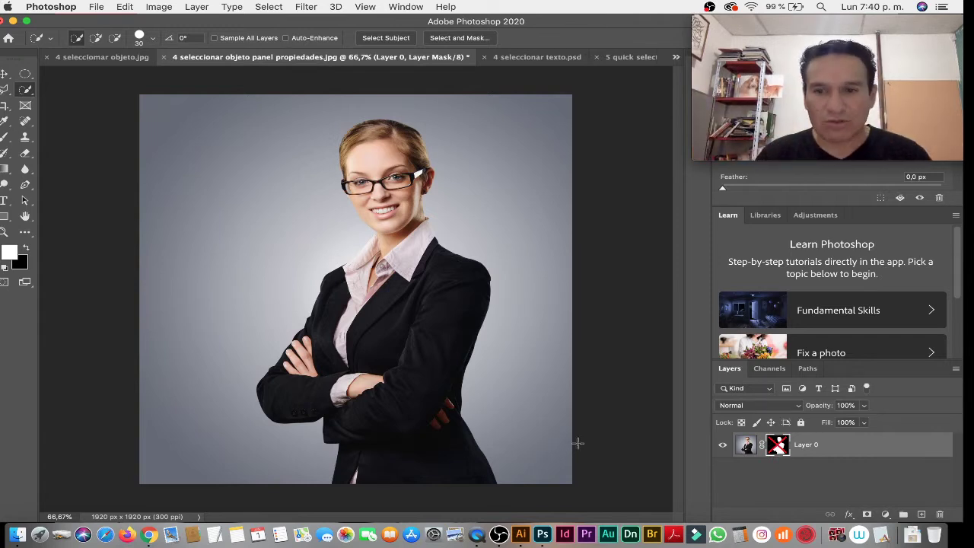
left_click(772, 449, "shift")
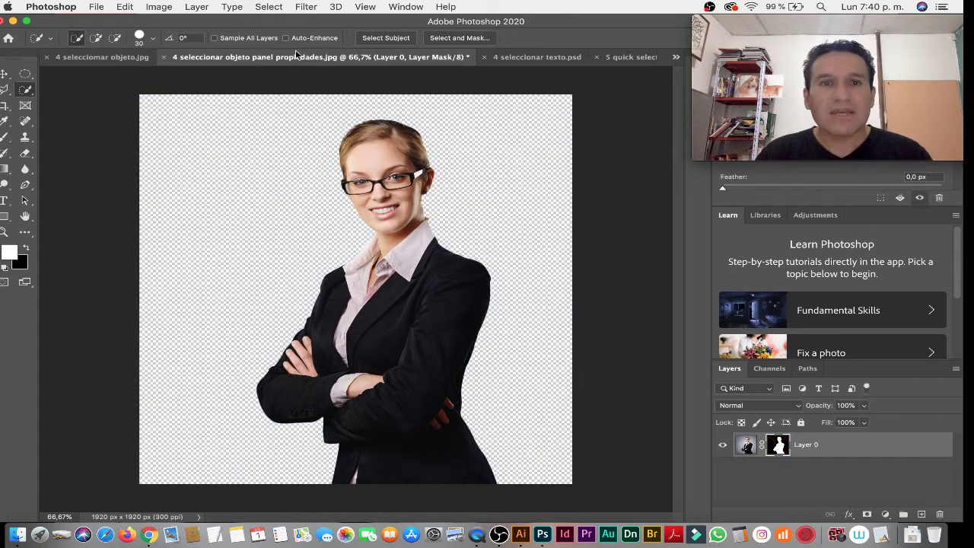
left_click(112, 58)
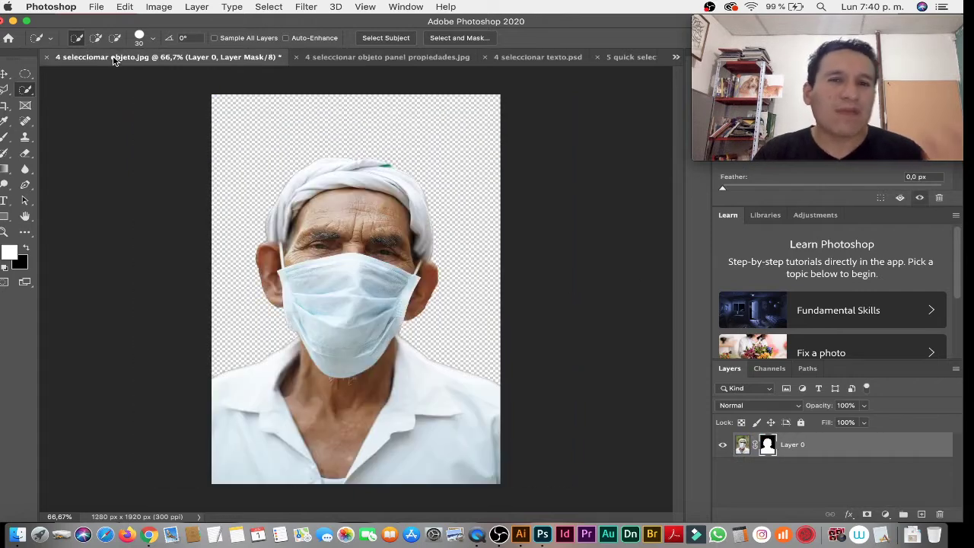
left_click(767, 448, "shift")
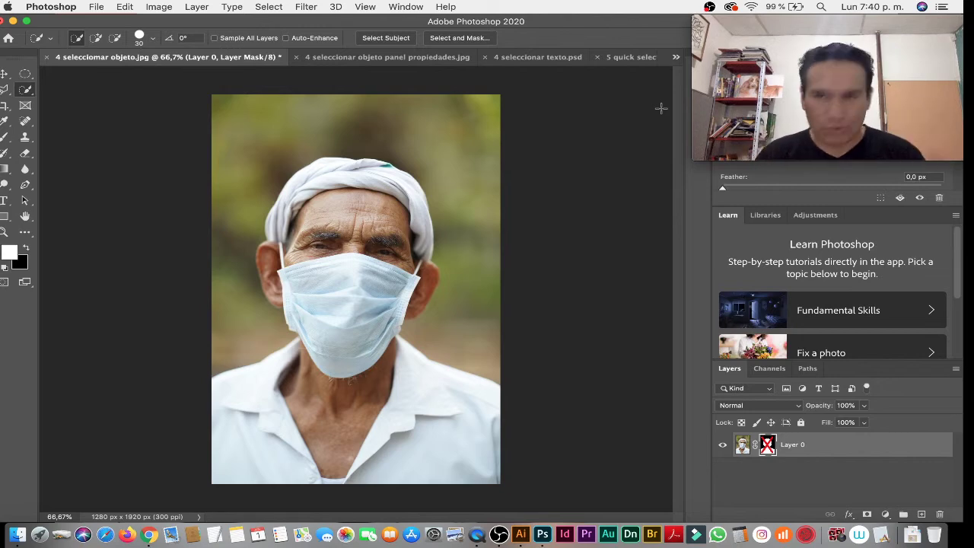
left_click(629, 59)
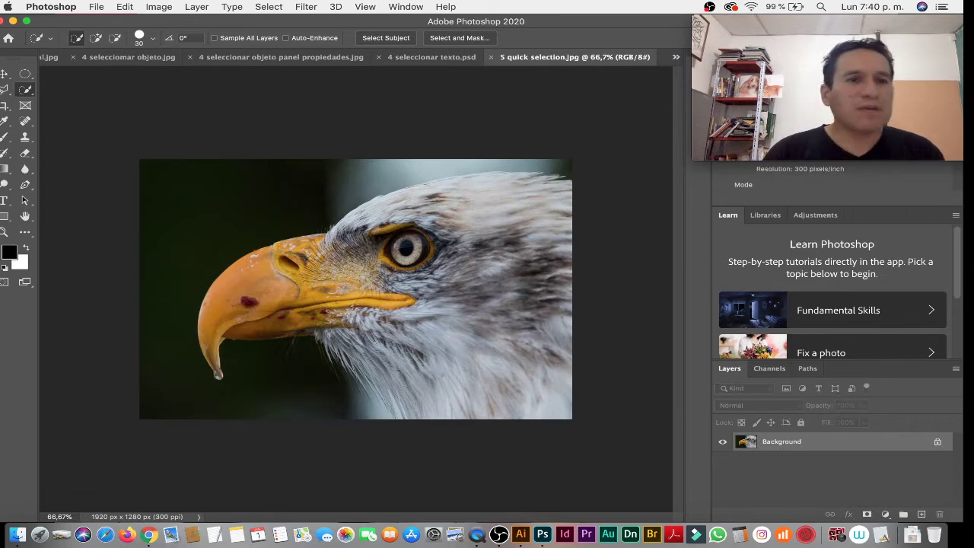
- Zoom in and brush over the eagle's beak tip with the Quick Selection Tool
right_click(25, 92)
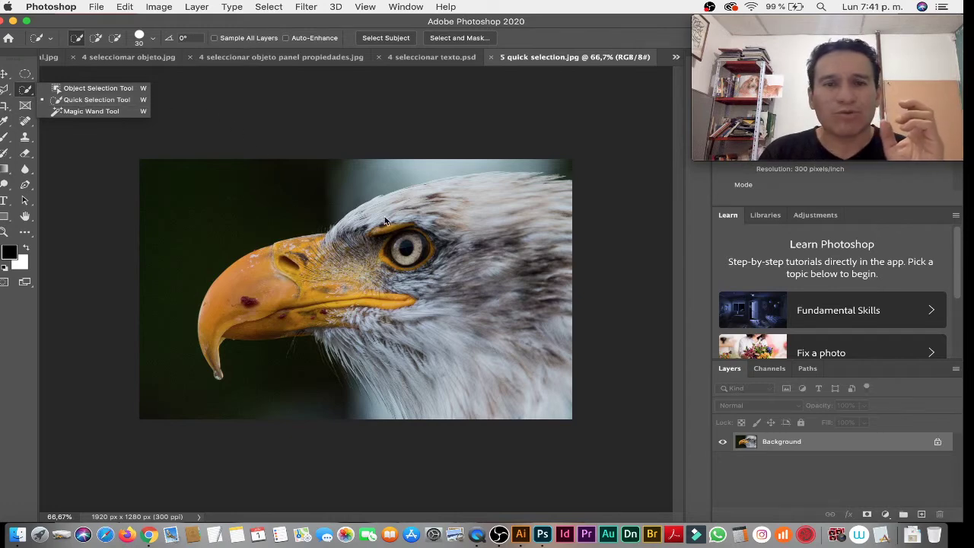
left_click(76, 100)
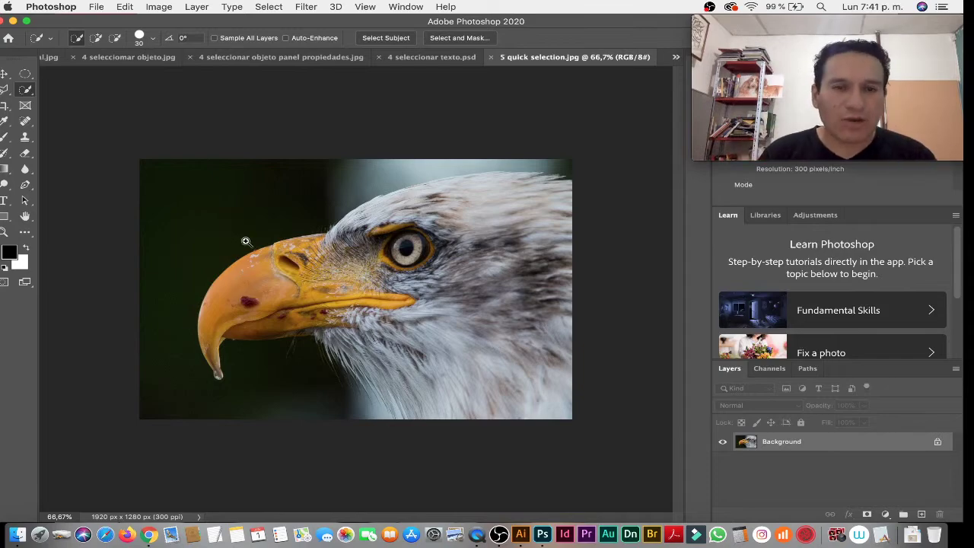
left_click_drag(246, 241, 560, 339)
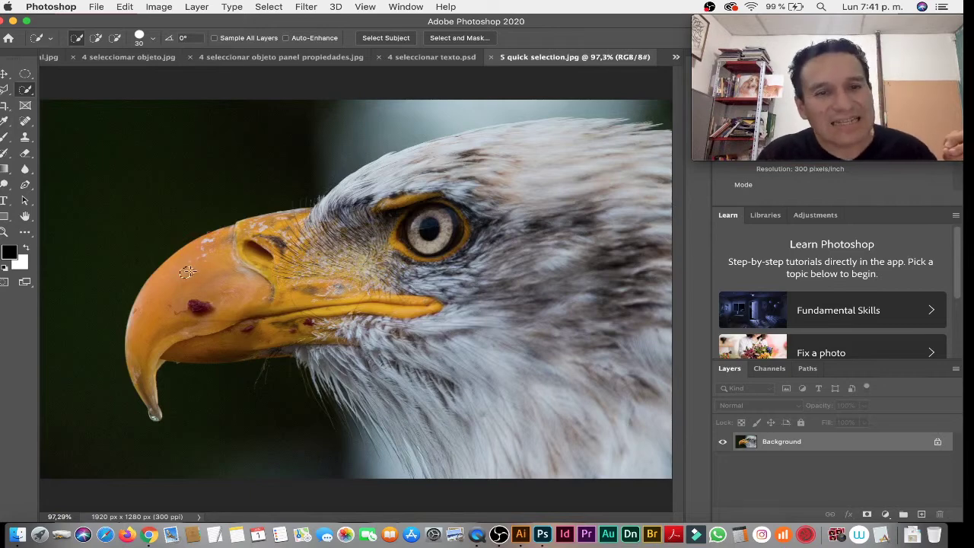
left_click_drag(194, 268, 210, 276)
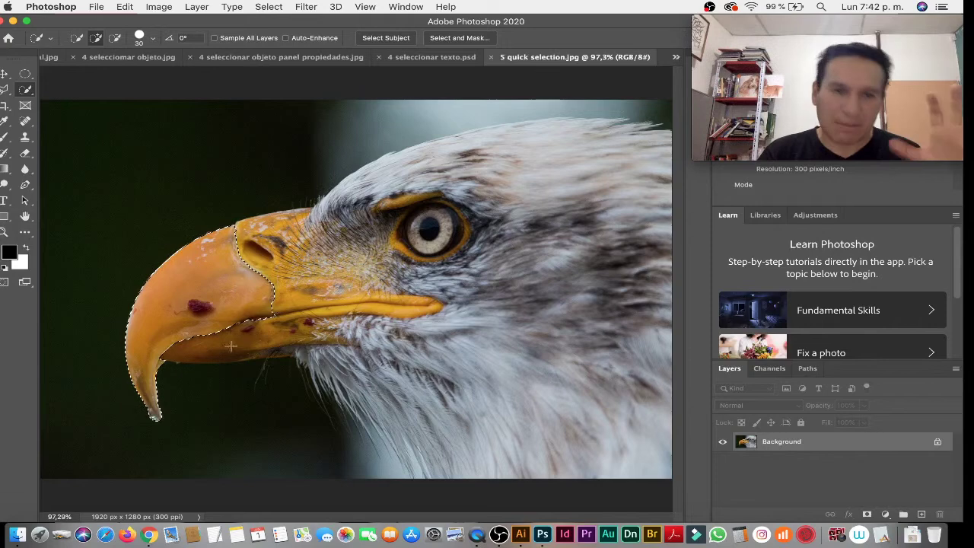
- Add the beak base, eye area and neck feathers to the eagle's quick selection
left_click(301, 285)
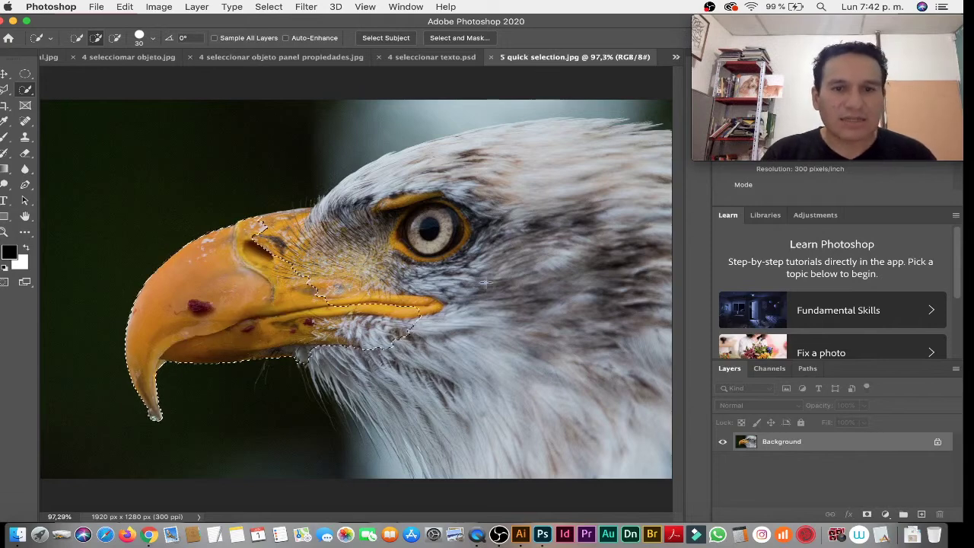
mouse_move(422, 270)
left_mouse_down()
mouse_move(526, 211)
mouse_move(550, 275)
left_mouse_up()
key("ctrl+minus")
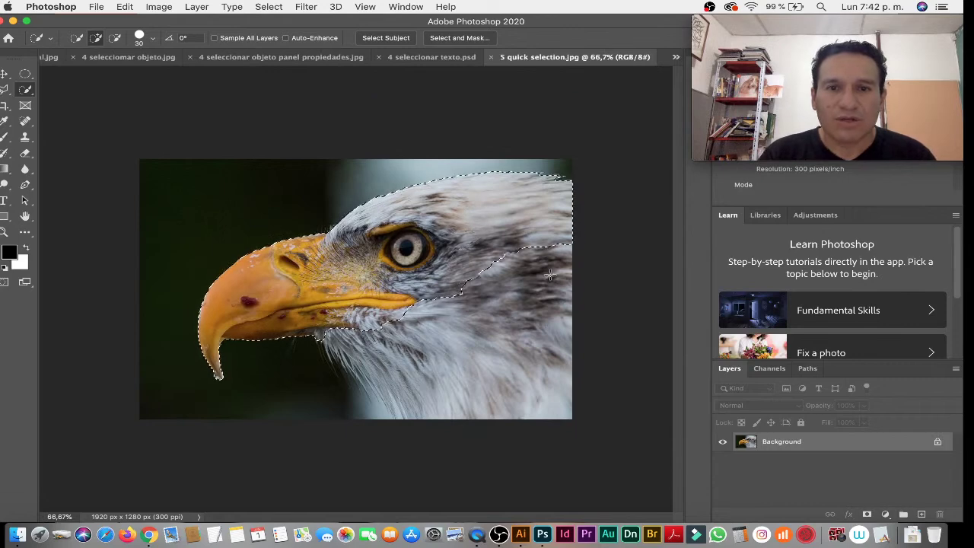
left_click_drag(538, 411, 416, 337)
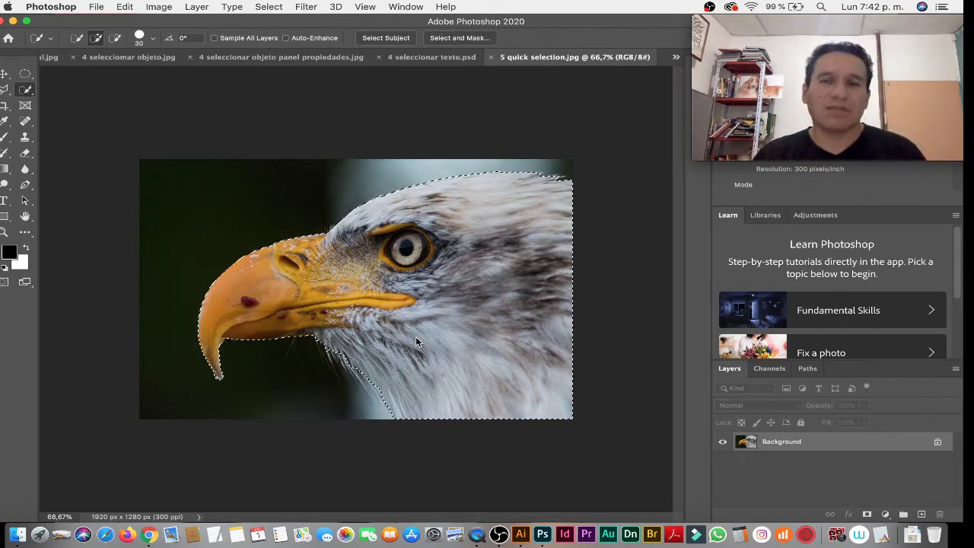
left_click(676, 57)
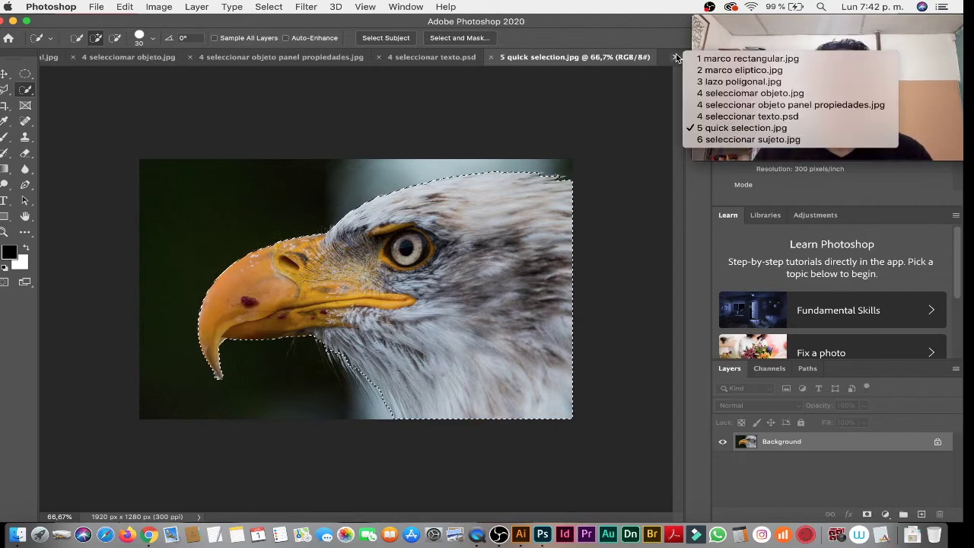
- Open 6 seleccionar sujeto.jpg and select the owl with Select > Subject
left_click(695, 139)
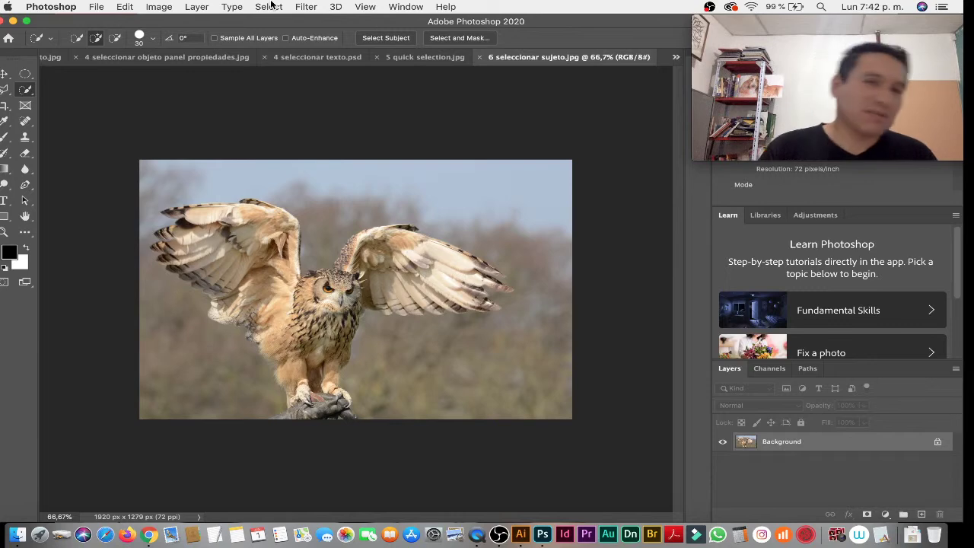
left_click(271, 5)
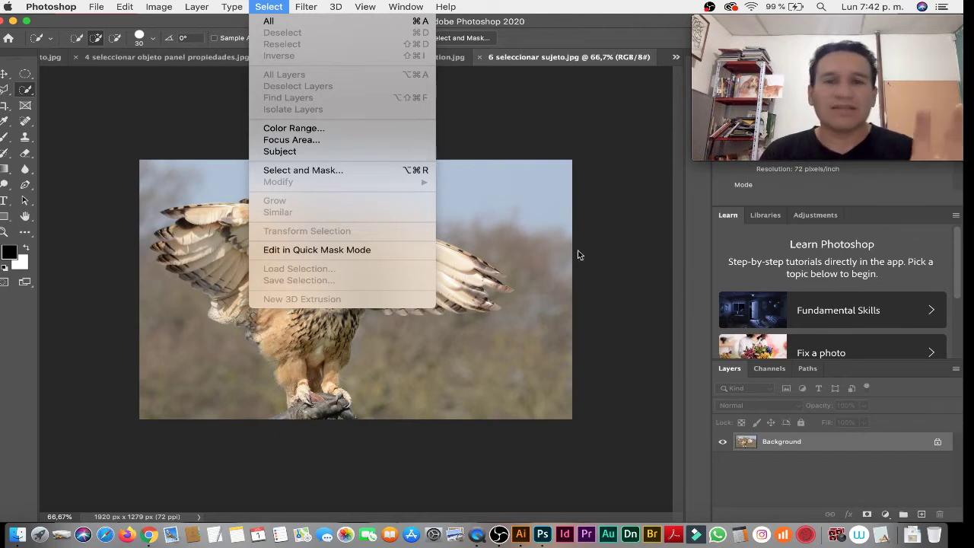
left_click(564, 226)
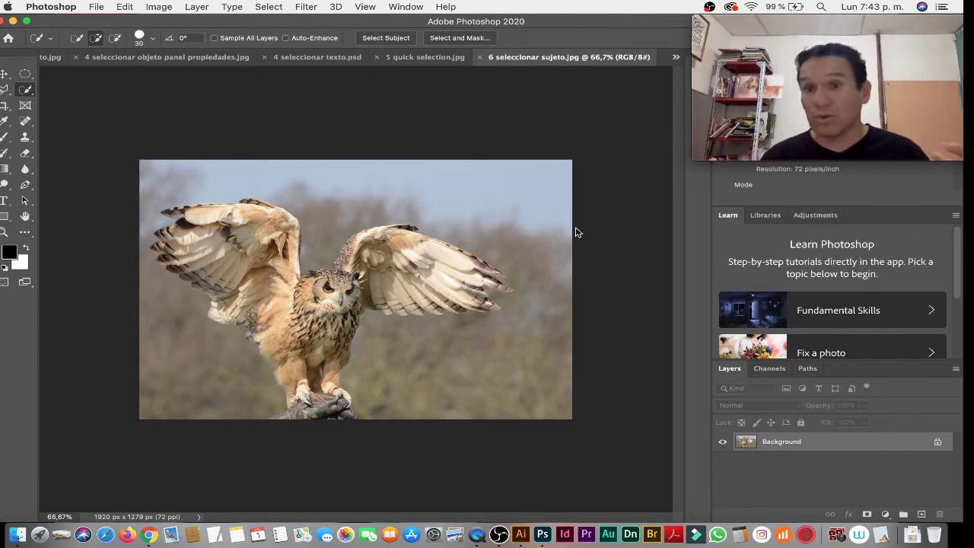
left_click(270, 6)
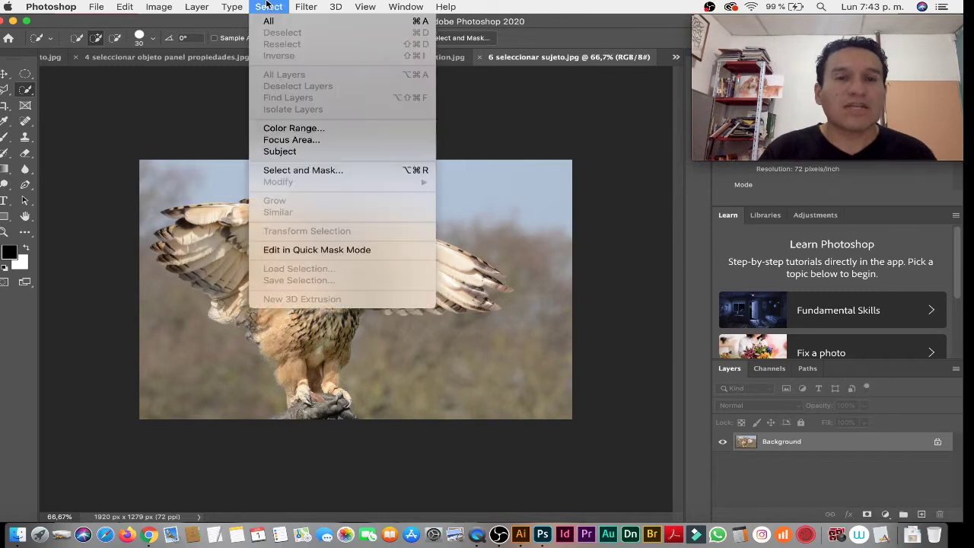
left_click(301, 155)
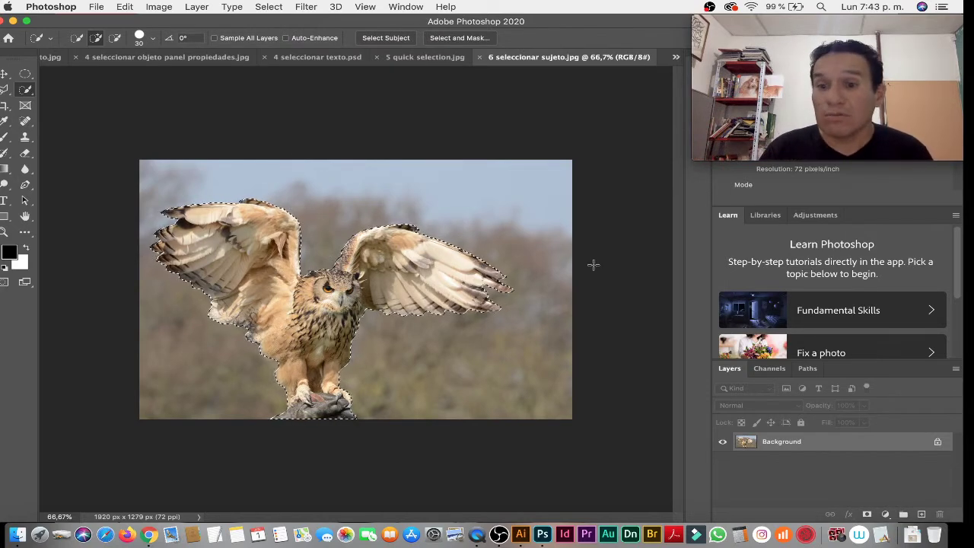
- Add a layer mask so only the selected owl remains on transparency
left_click(869, 515)
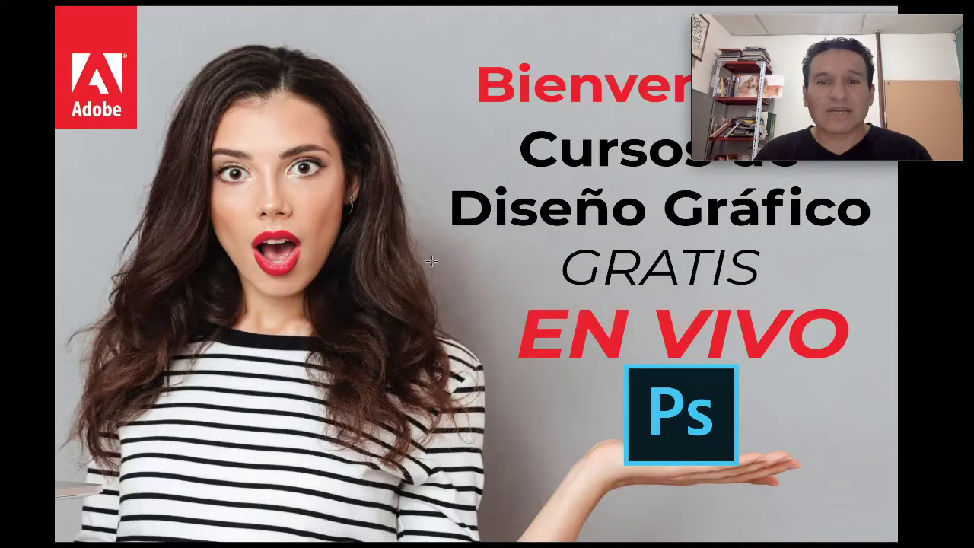
- Advance to the Notificaciones slide, then switch to YouTube Studio in Chrome
key("Right")
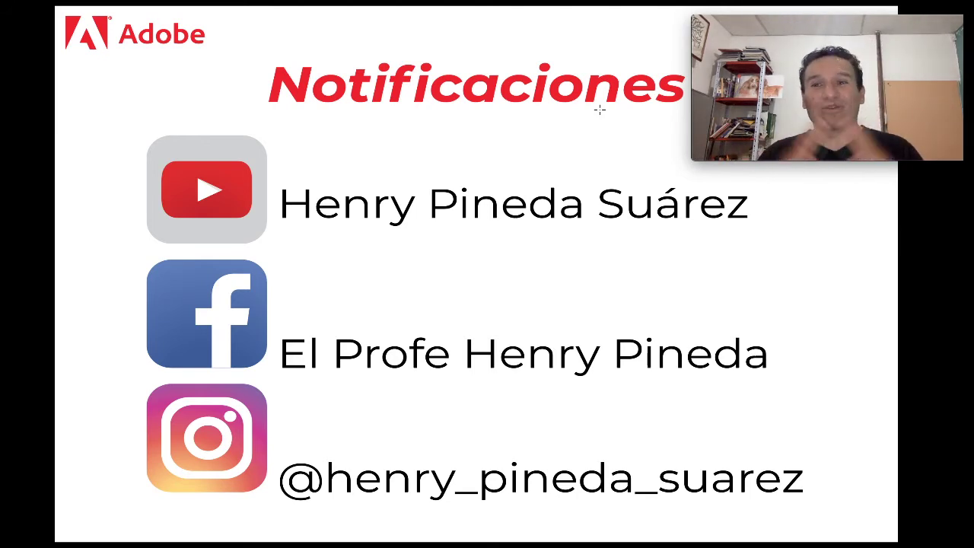
key("super+Tab")
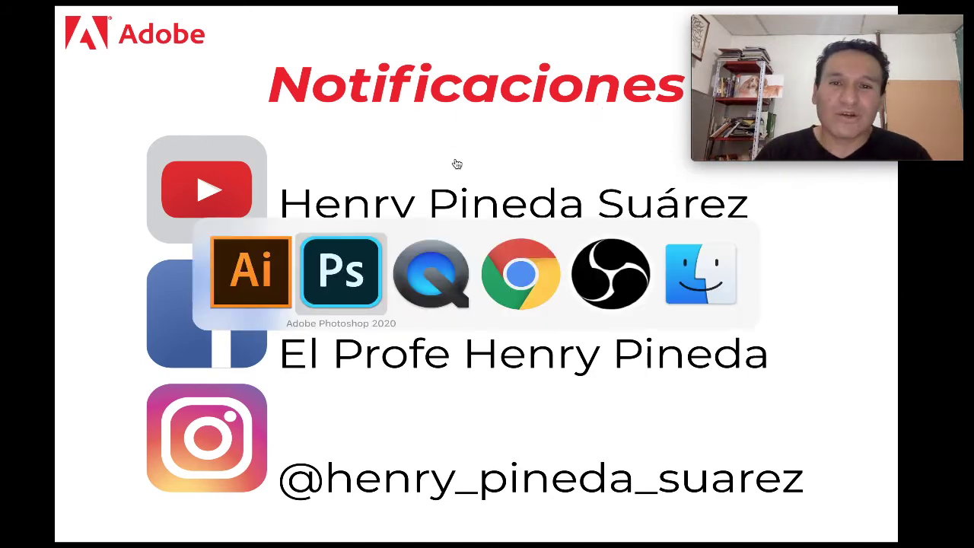
key("super+Tab")
key("super+Tab")
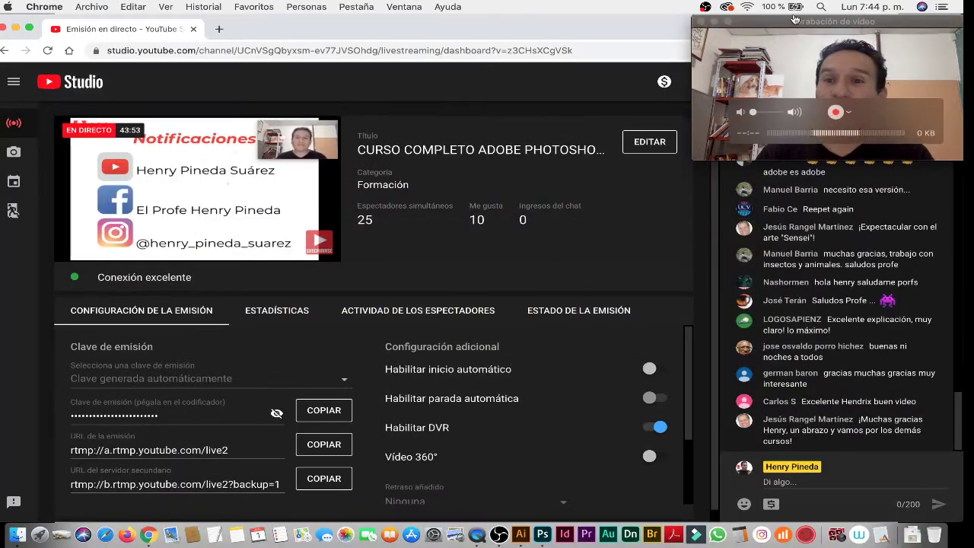
- Move the QuickTime window aside and choose TERMINAR EMISIÓN in YouTube Studio's live dashboard
left_click_drag(794, 19, 529, 16)
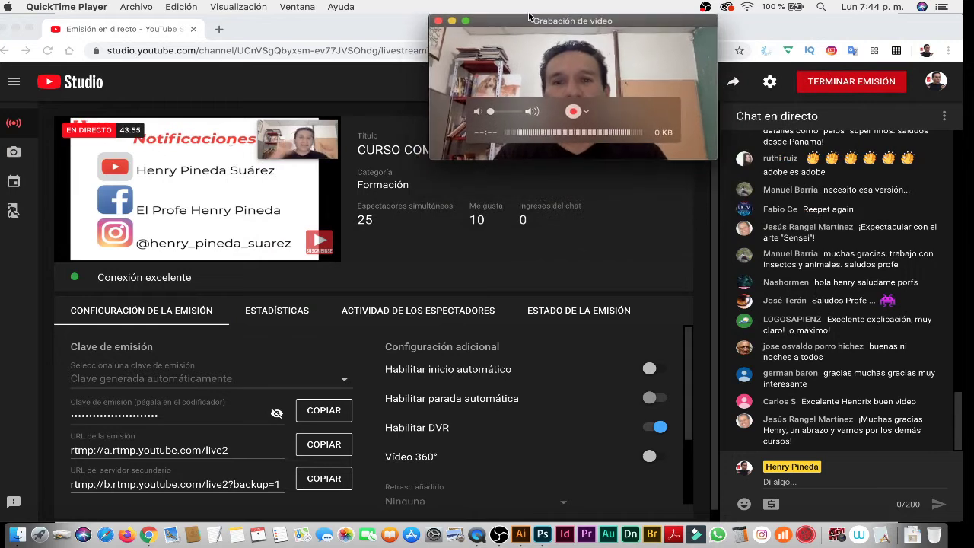
left_click(833, 37)
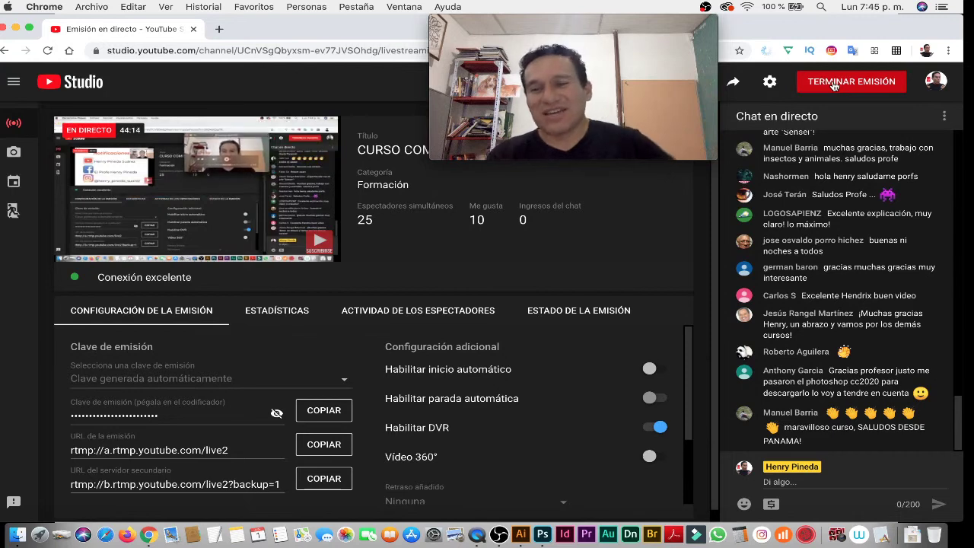
left_click(833, 86)
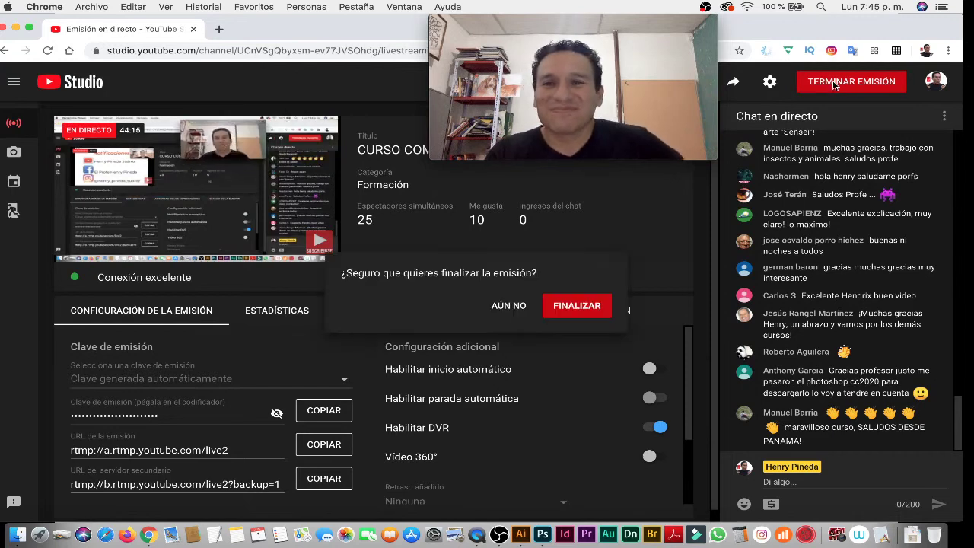